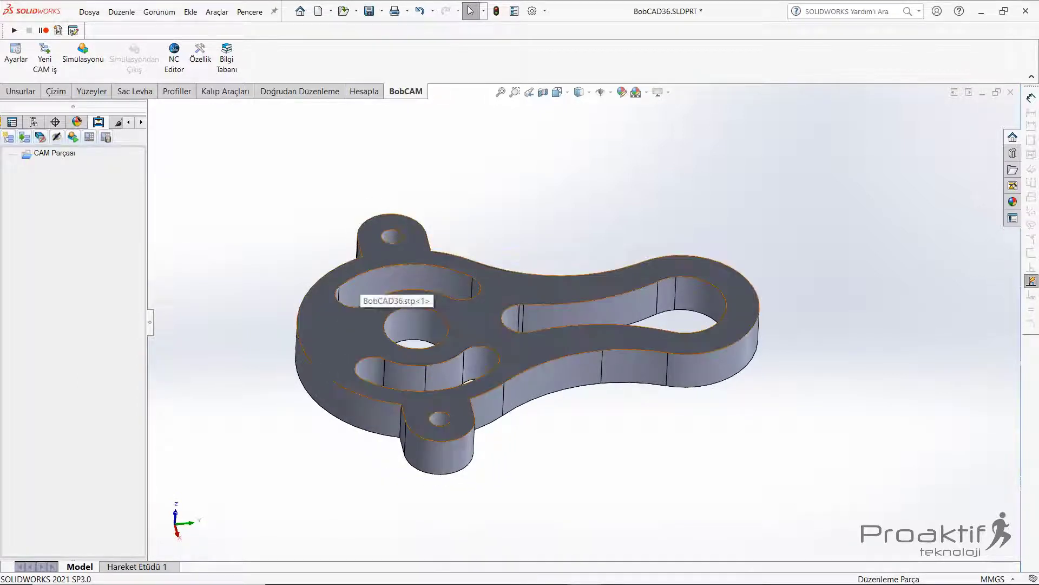
Start a new BC_3x_Mill milling job with the bracket part BobCAD36.stp<1> as workpiece.
{"action": "right_click", "coordinate": [65, 153]}
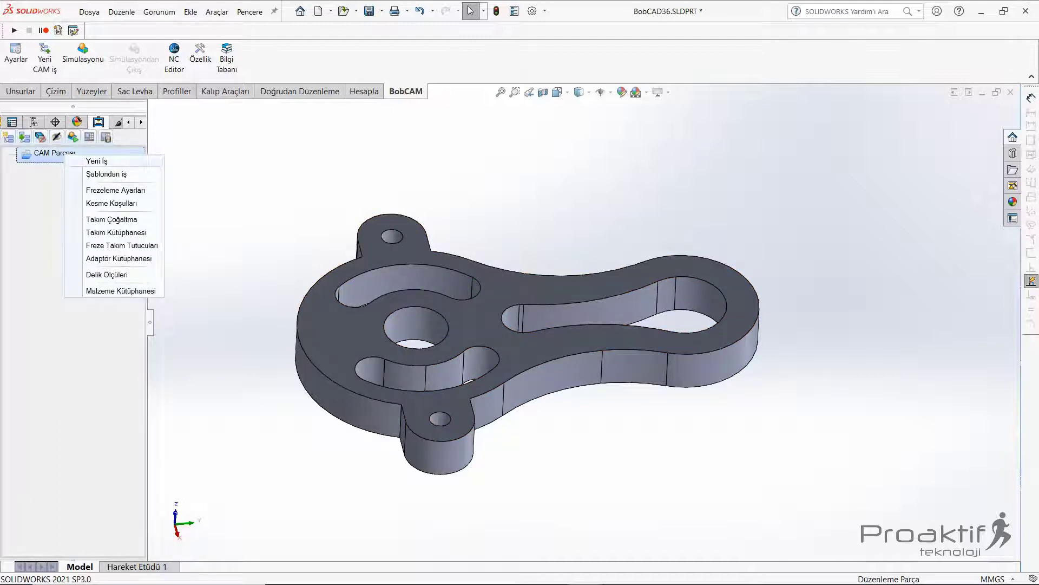
{"action": "left_click", "coordinate": [96, 161]}
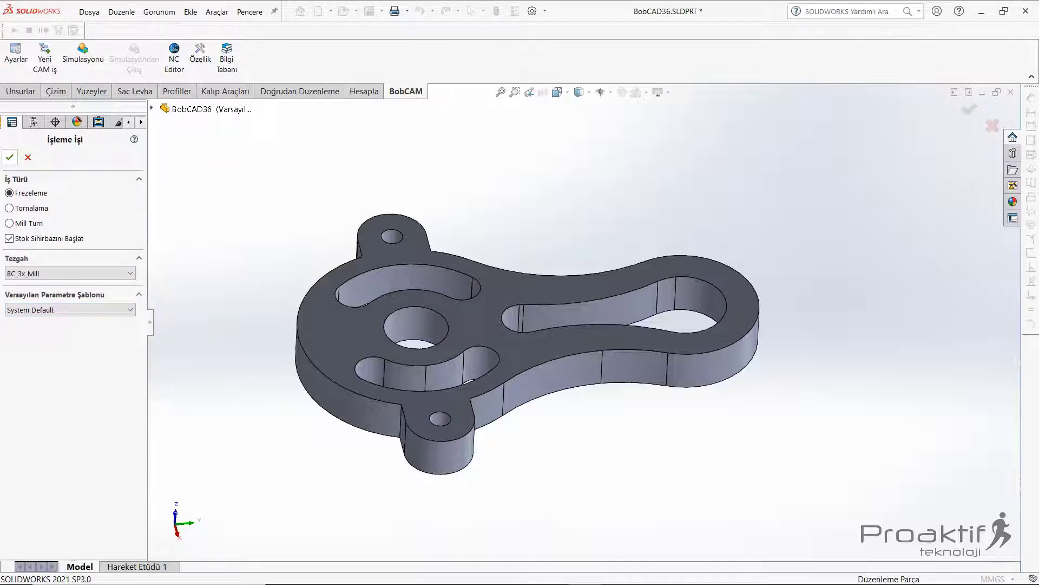
{"action": "left_click", "coordinate": [9, 157]}
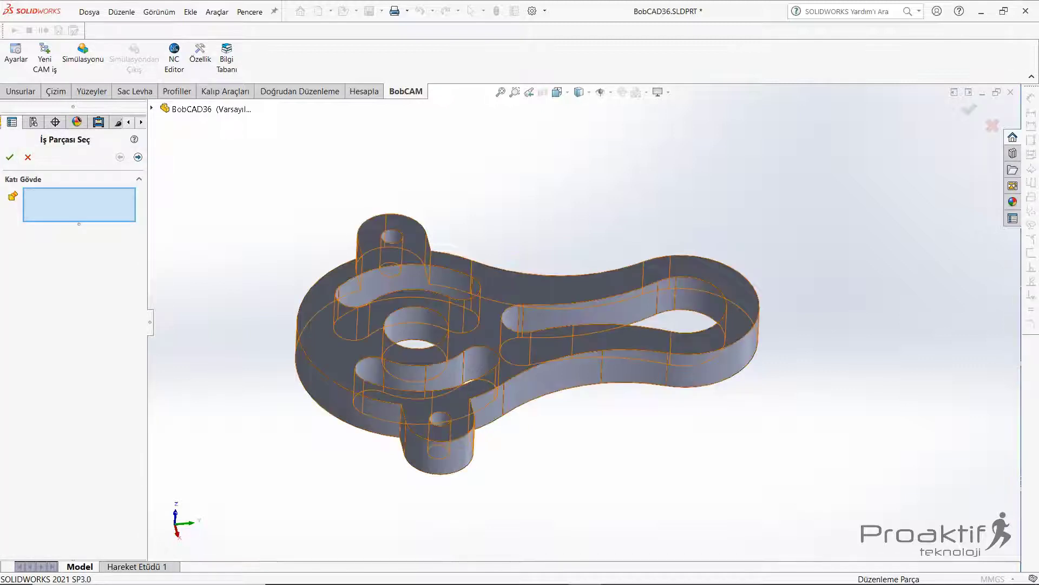
{"action": "left_click", "coordinate": [429, 447]}
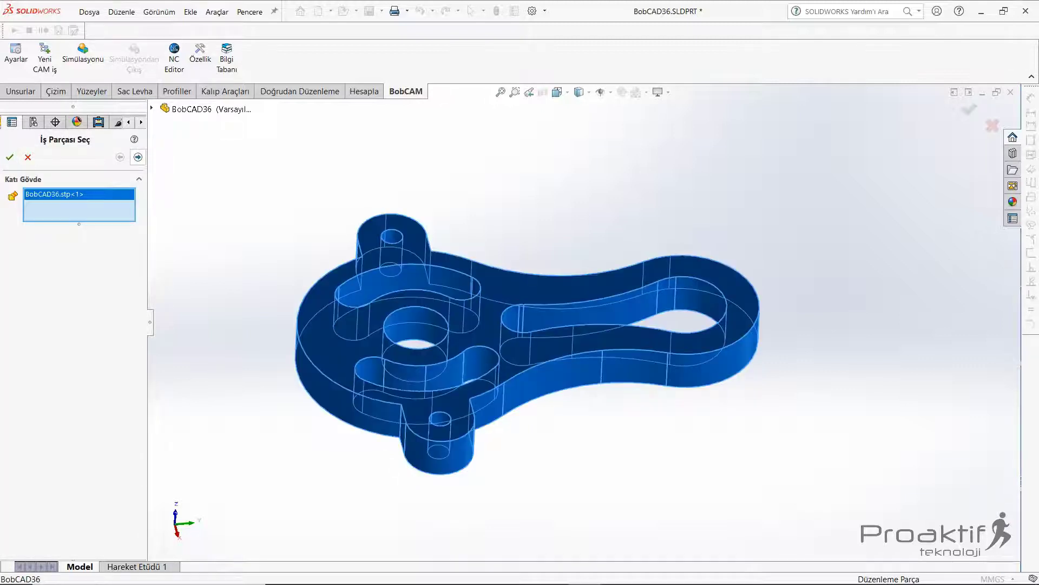
Accept the default 161.999×214.990×20 mm box stock around the part.
{"action": "left_click", "coordinate": [138, 157]}
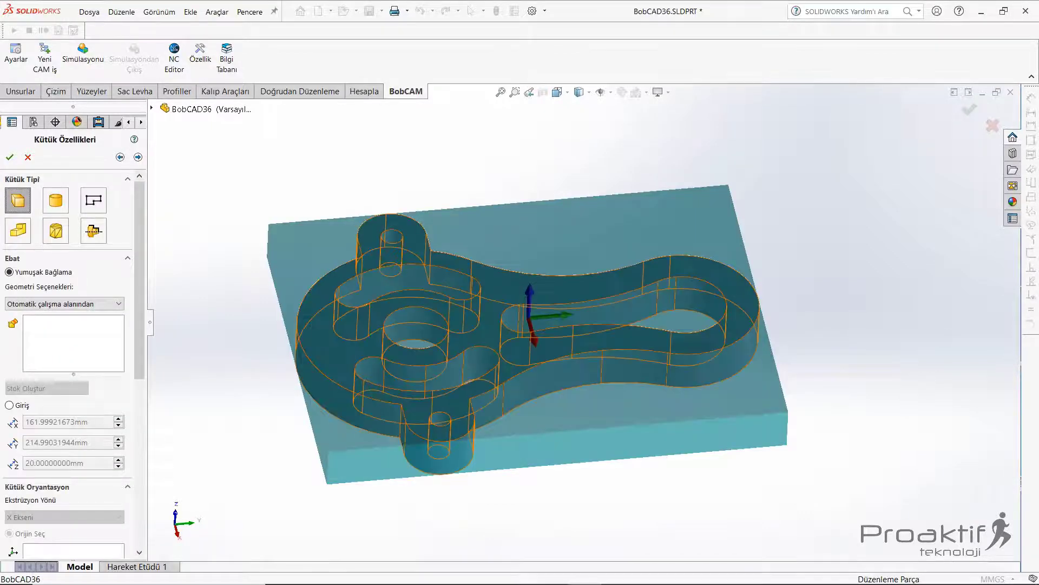
{"action": "middle_click_drag", "start_coordinate": [520, 303], "coordinate": [520, 347]}
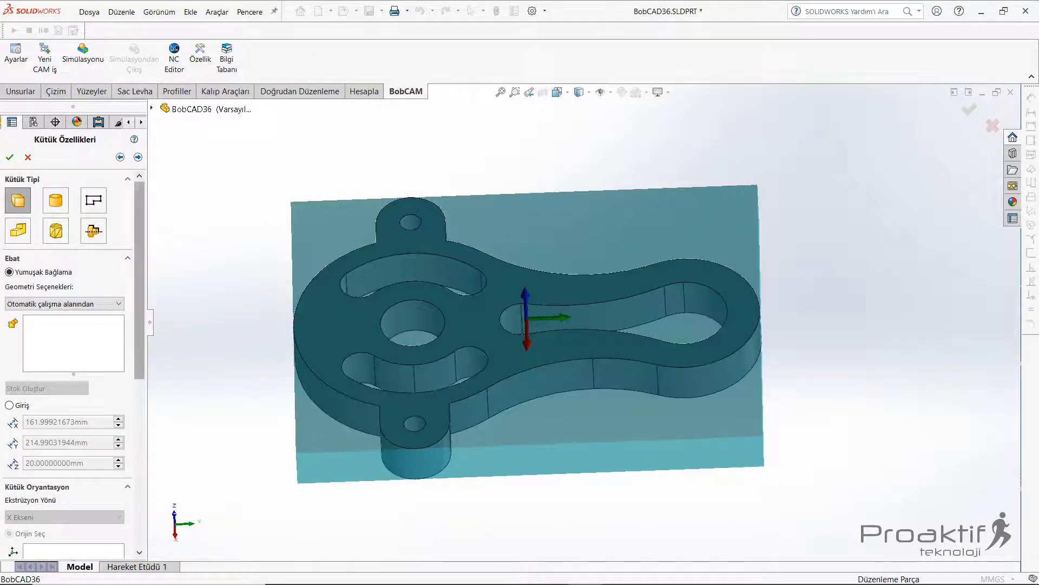
{"action": "scroll", "coordinate": [70, 325], "scroll_direction": "down", "scroll_amount": 2}
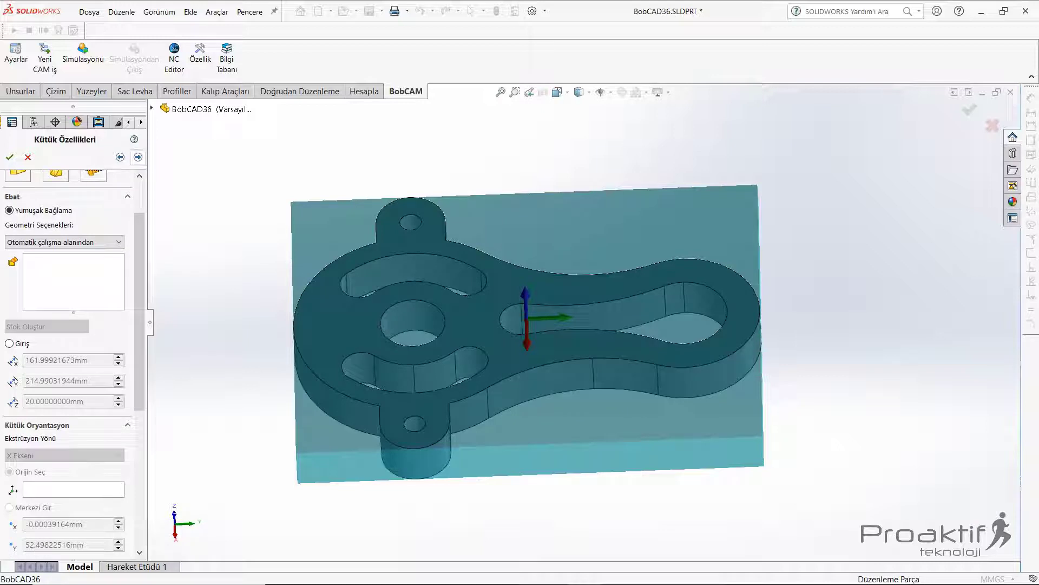
{"action": "left_click", "coordinate": [138, 157]}
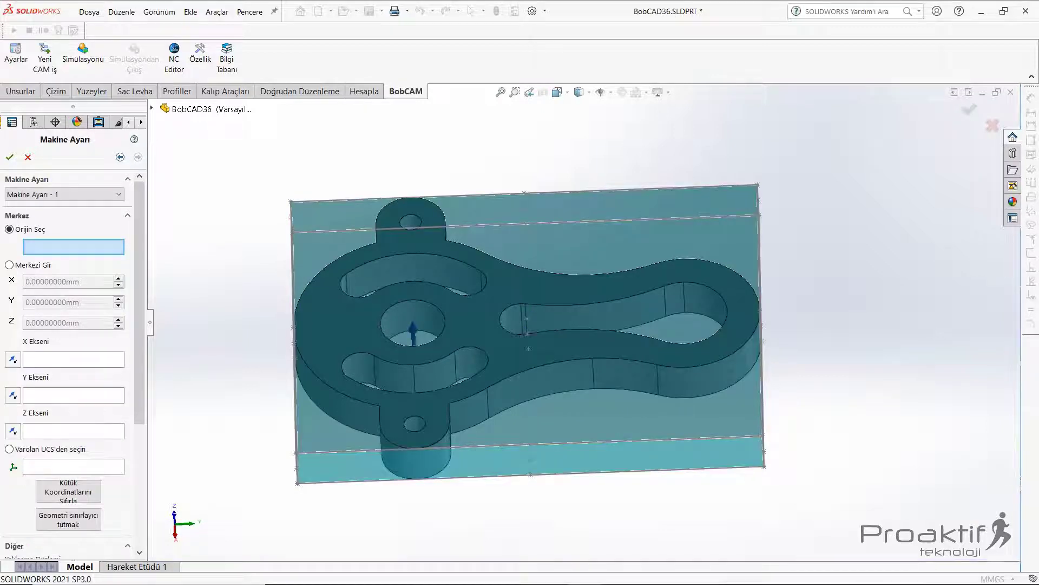
Place the setup origin at the slot's sketch point Nokta9, flipping the axes.
{"action": "left_click", "coordinate": [527, 318]}
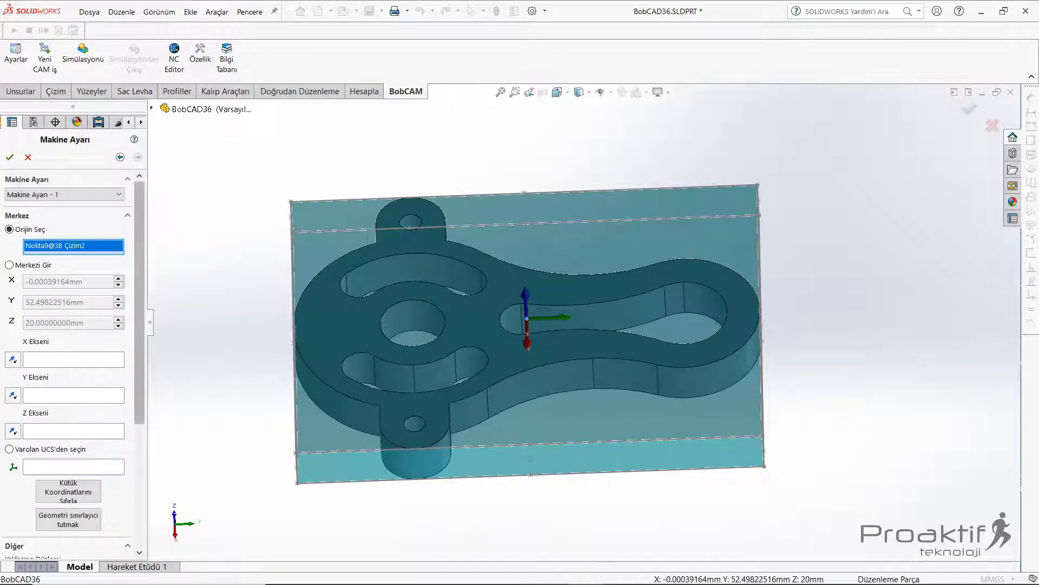
{"action": "scroll", "coordinate": [71, 325], "scroll_direction": "down", "scroll_amount": 1}
{"action": "scroll", "coordinate": [70, 324], "scroll_direction": "down", "scroll_amount": 3}
{"action": "scroll", "coordinate": [70, 324], "scroll_direction": "up", "scroll_amount": 2}
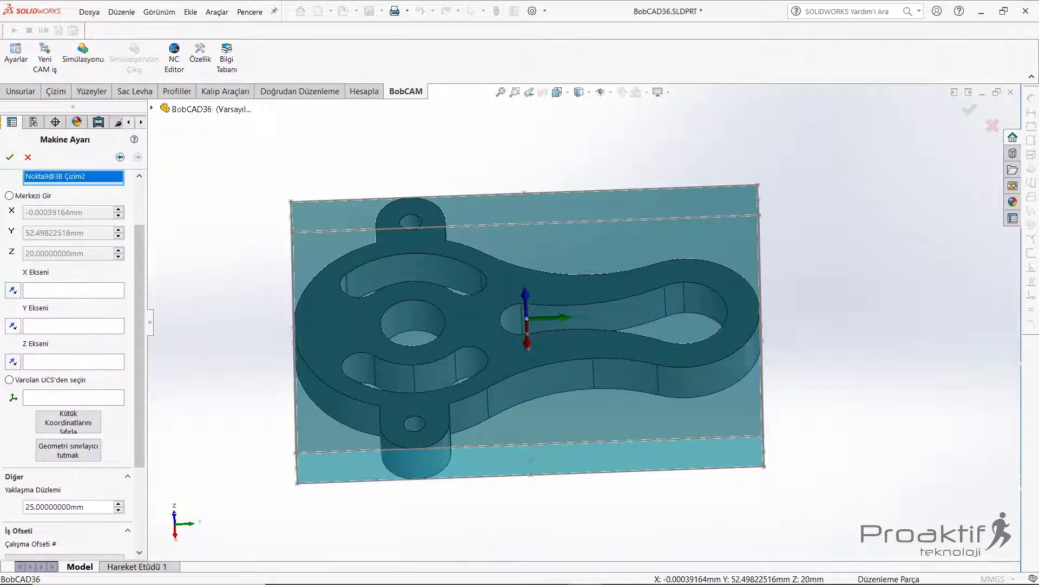
{"action": "left_click", "coordinate": [12, 290]}
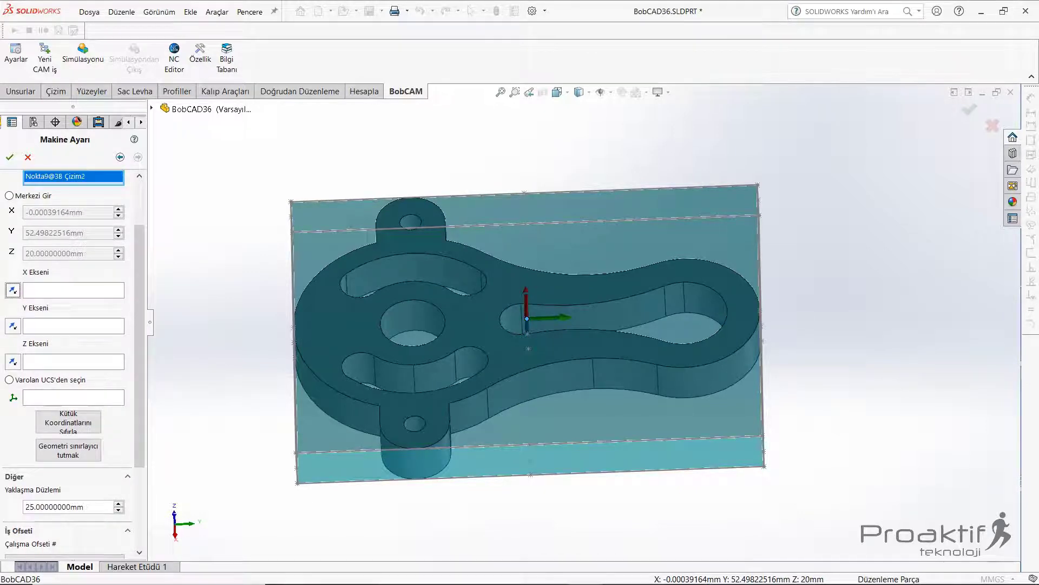
{"action": "left_click", "coordinate": [12, 362]}
Align the X axis with the stock's top edge Çizgi4, with Z pointing up.
{"action": "left_click", "coordinate": [73, 290]}
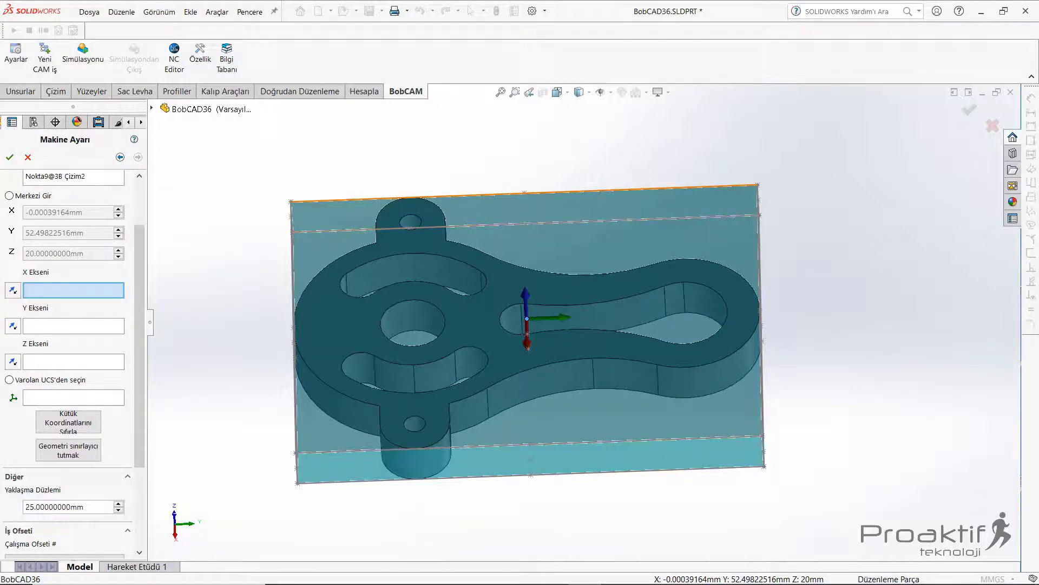
{"action": "left_click", "coordinate": [524, 193]}
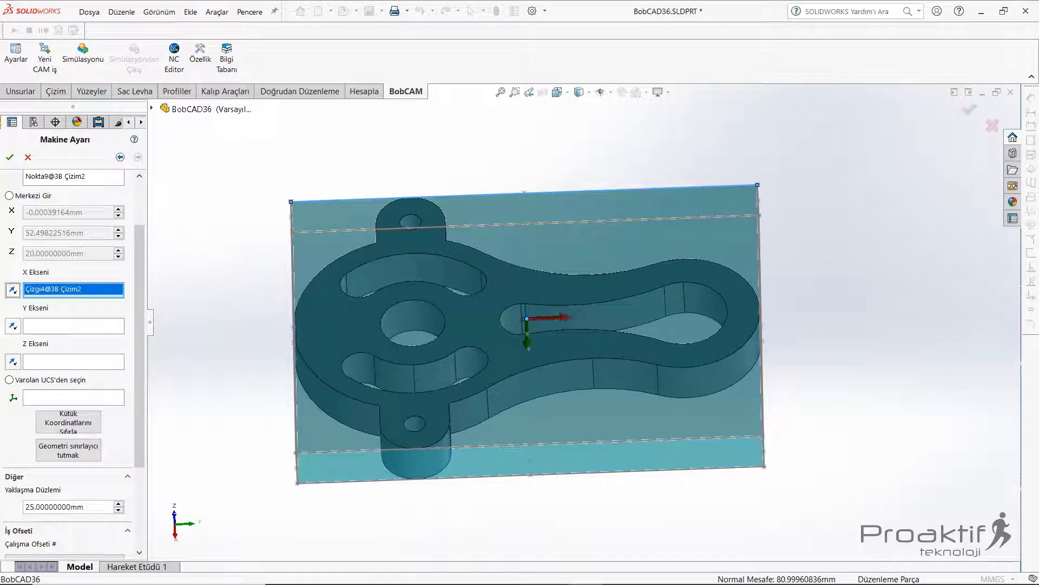
{"action": "left_click", "coordinate": [12, 361]}
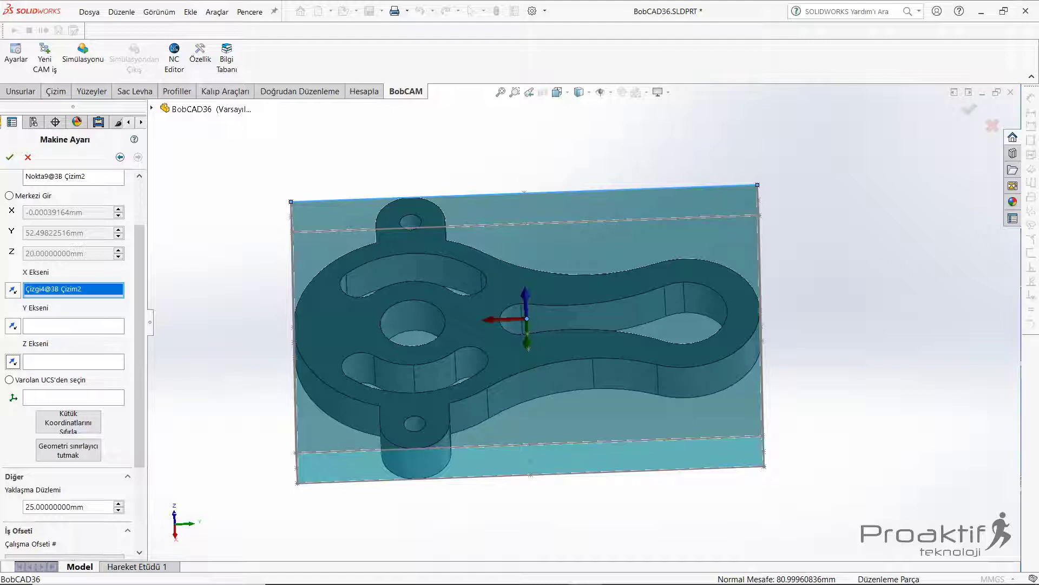
{"action": "left_click", "coordinate": [13, 325]}
{"action": "left_click", "coordinate": [12, 361]}
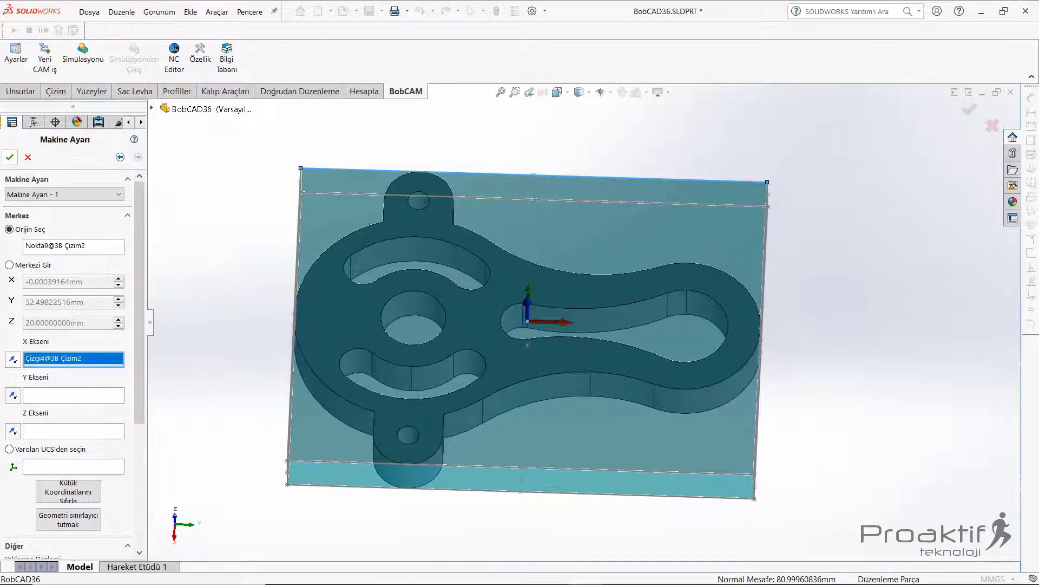
Confirm the machine setup and add a 2 Eksen Freze operation to Makine Ayarı - 1.
{"action": "left_click", "coordinate": [10, 157]}
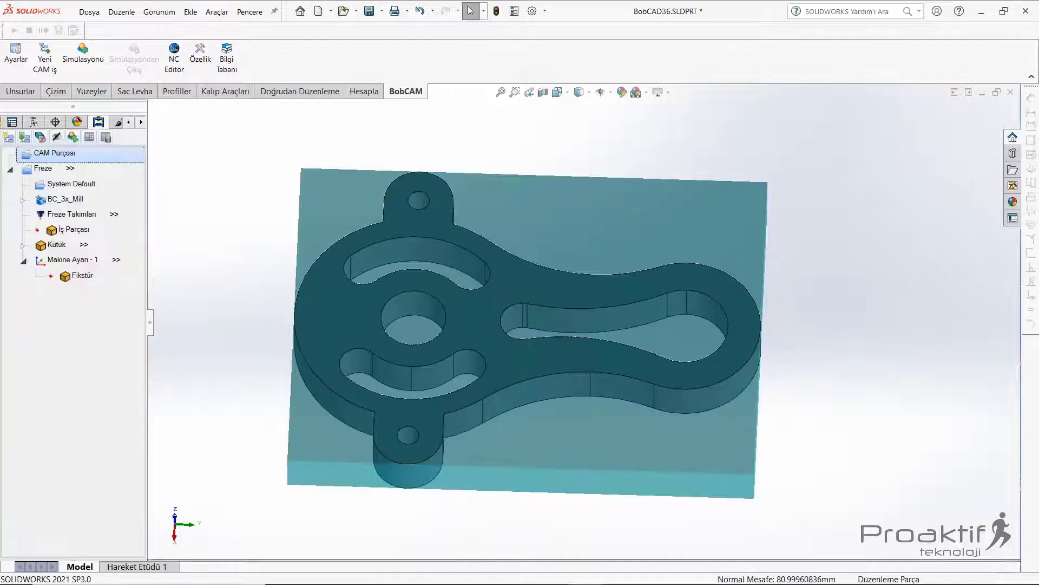
{"action": "key", "text": "Down"}
{"action": "key", "text": "Down"}
{"action": "key", "text": "Down"}
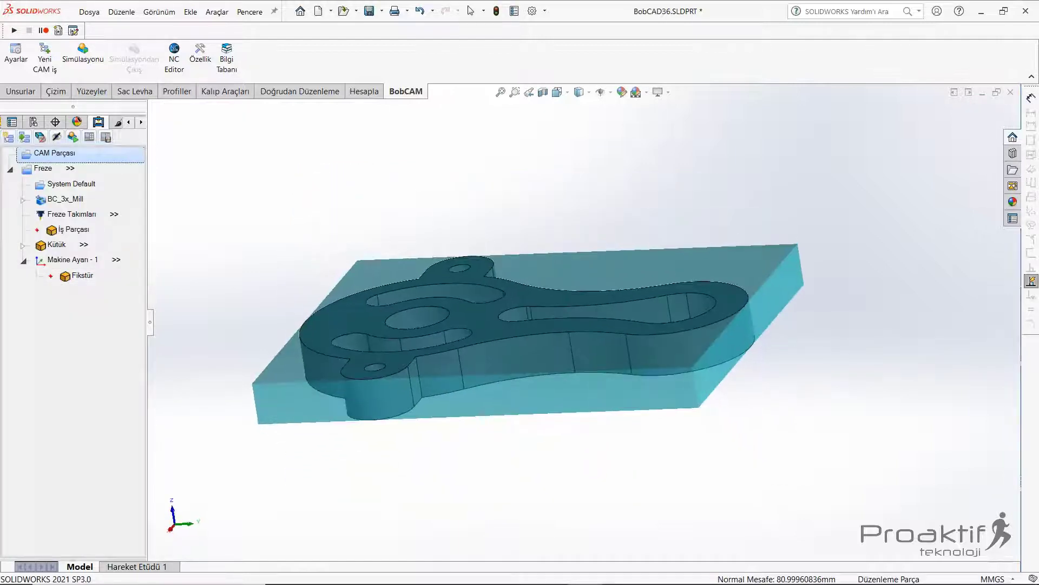
{"action": "key", "text": "Up"}
{"action": "key", "text": "Up"}
{"action": "key", "text": "Up"}
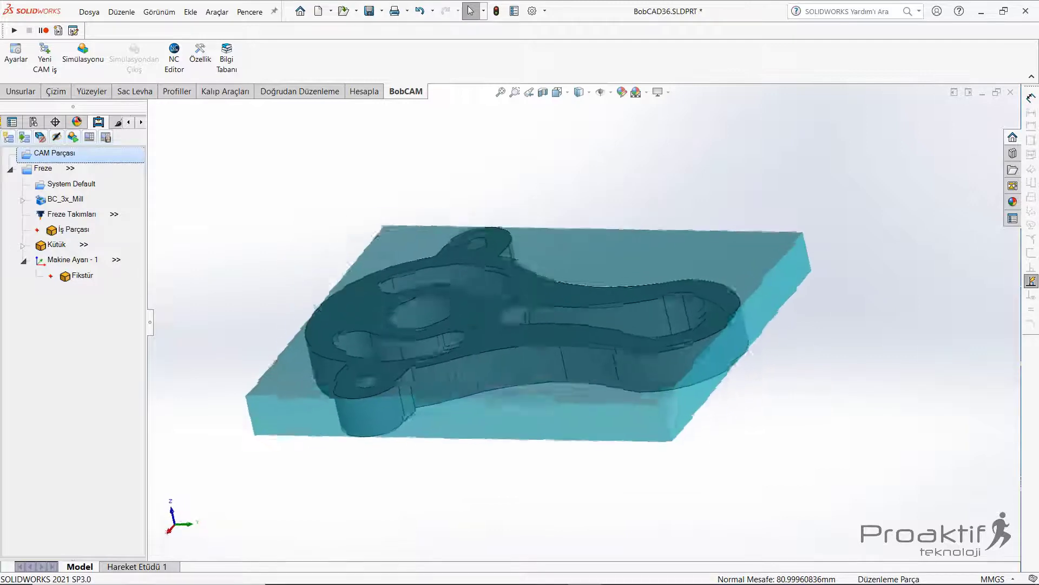
{"action": "left_click", "coordinate": [68, 259]}
{"action": "right_click", "coordinate": [89, 260]}
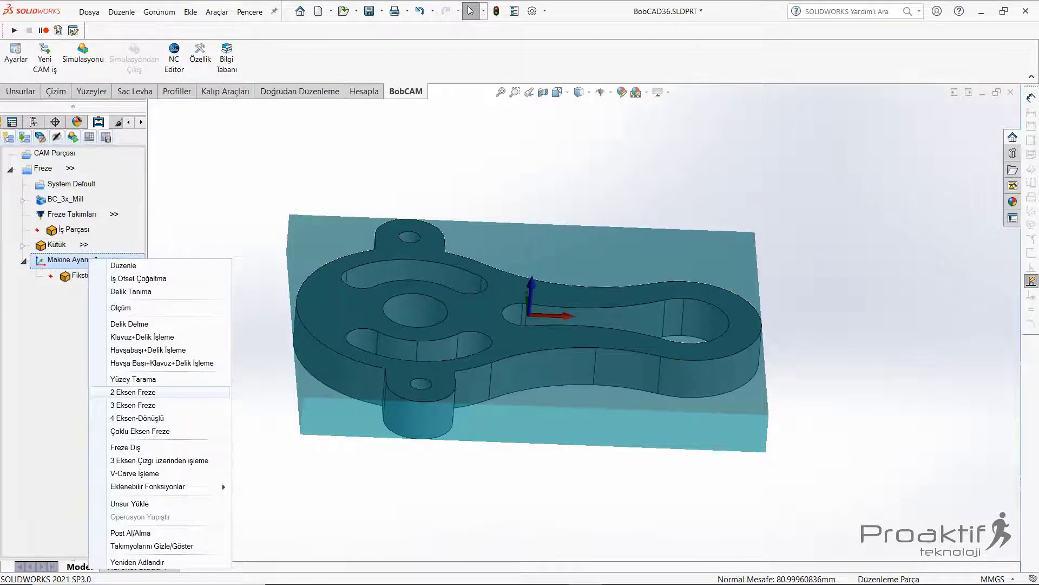
{"action": "left_click", "coordinate": [136, 392]}
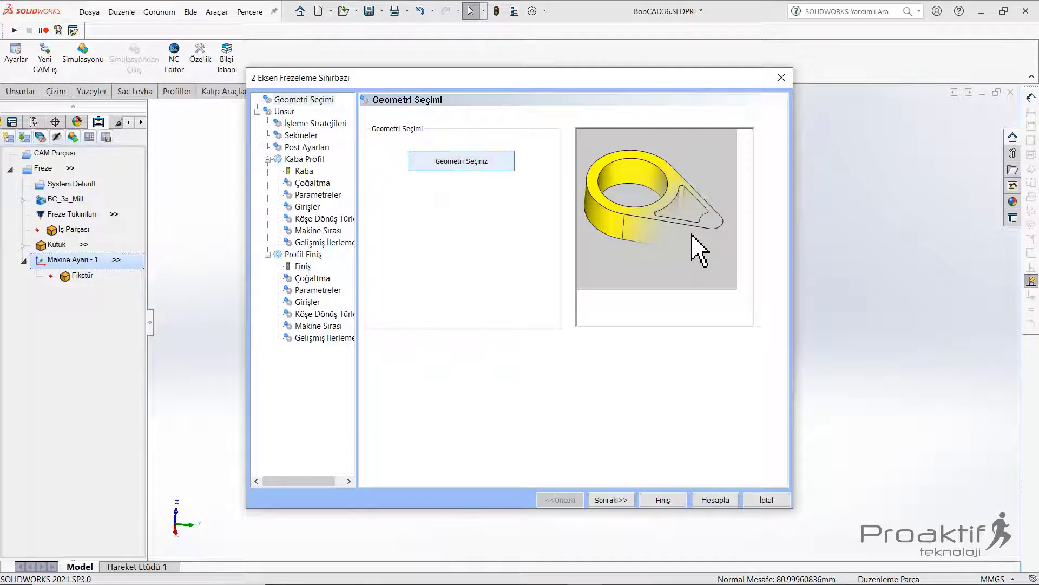
Select the part's outer contour loop as the milling geometry.
{"action": "left_click", "coordinate": [462, 161]}
{"action": "key", "text": "Down"}
{"action": "key", "text": "Down"}
{"action": "key", "text": "Down"}
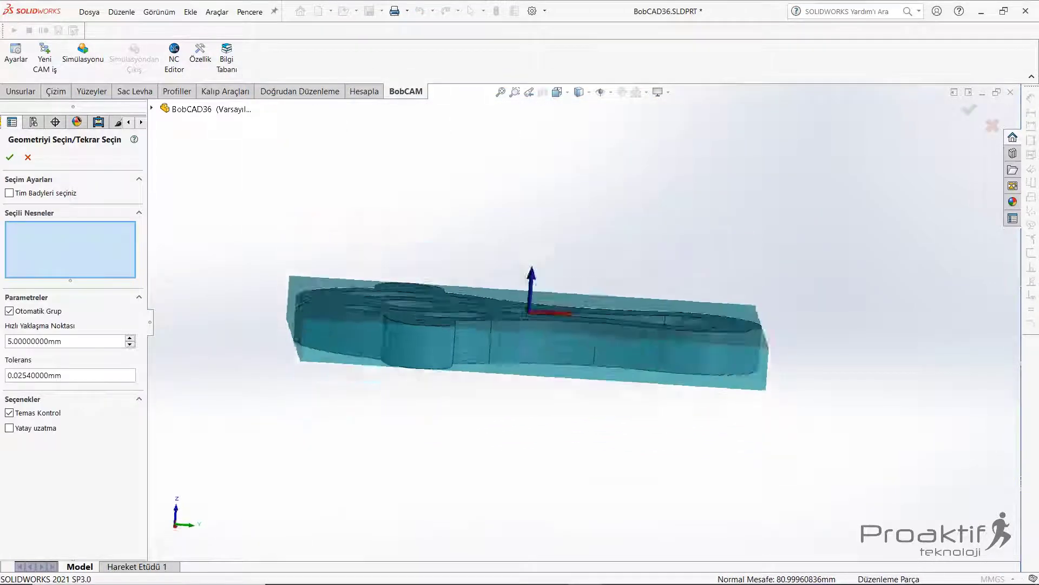
{"action": "key", "text": "Down"}
{"action": "key", "text": "Down"}
{"action": "key", "text": "Down"}
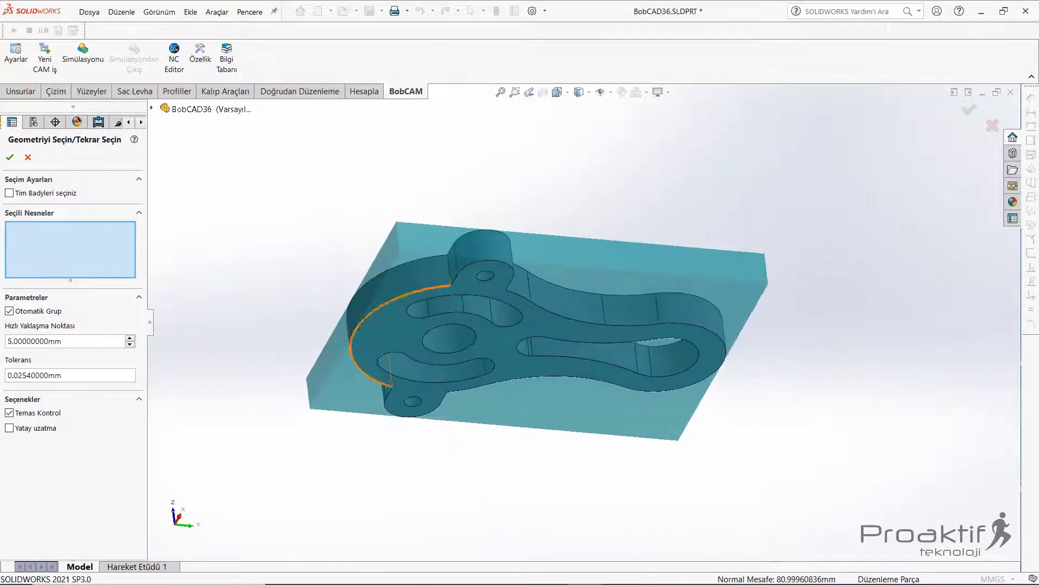
{"action": "right_click", "coordinate": [378, 308]}
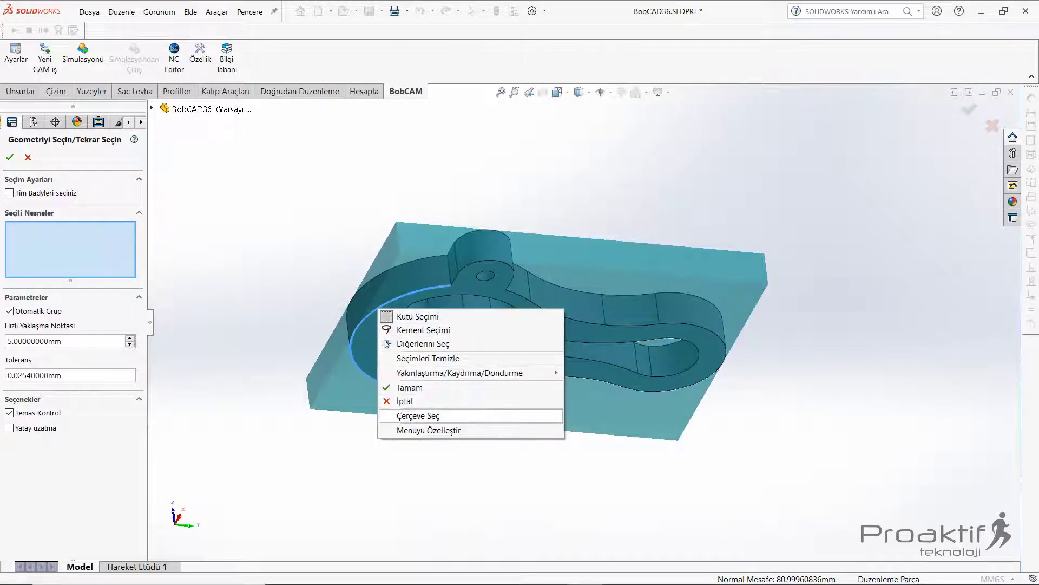
{"action": "left_click", "coordinate": [418, 415]}
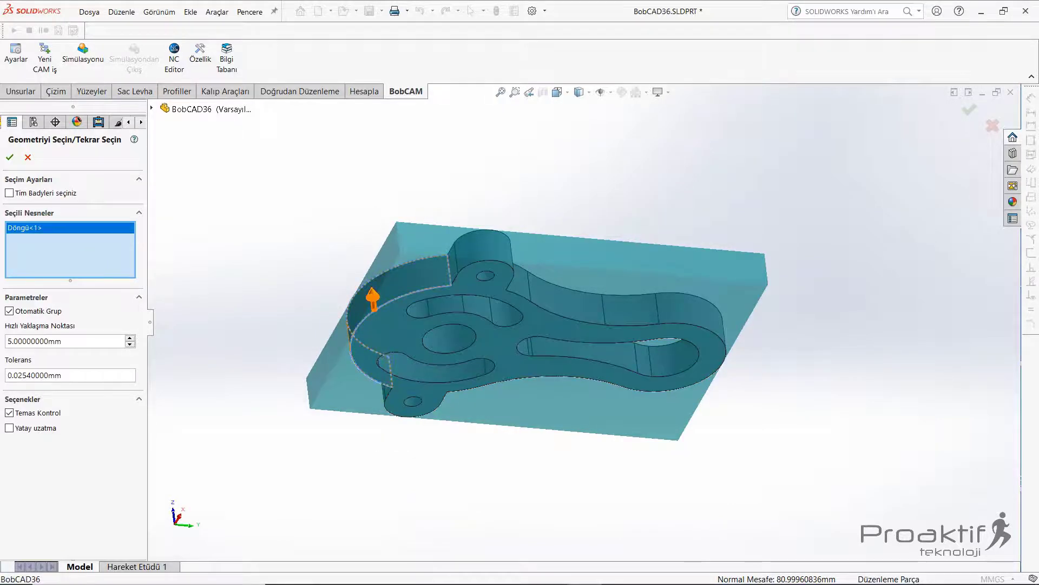
{"action": "left_click", "coordinate": [372, 298]}
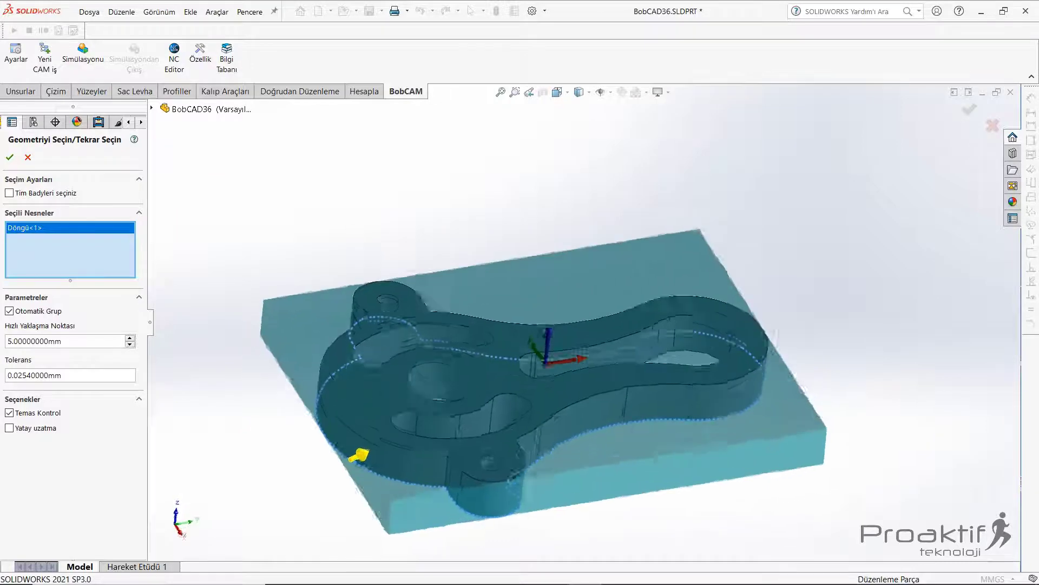
{"action": "middle_click_drag", "start_coordinate": [542, 325], "coordinate": [541, 369]}
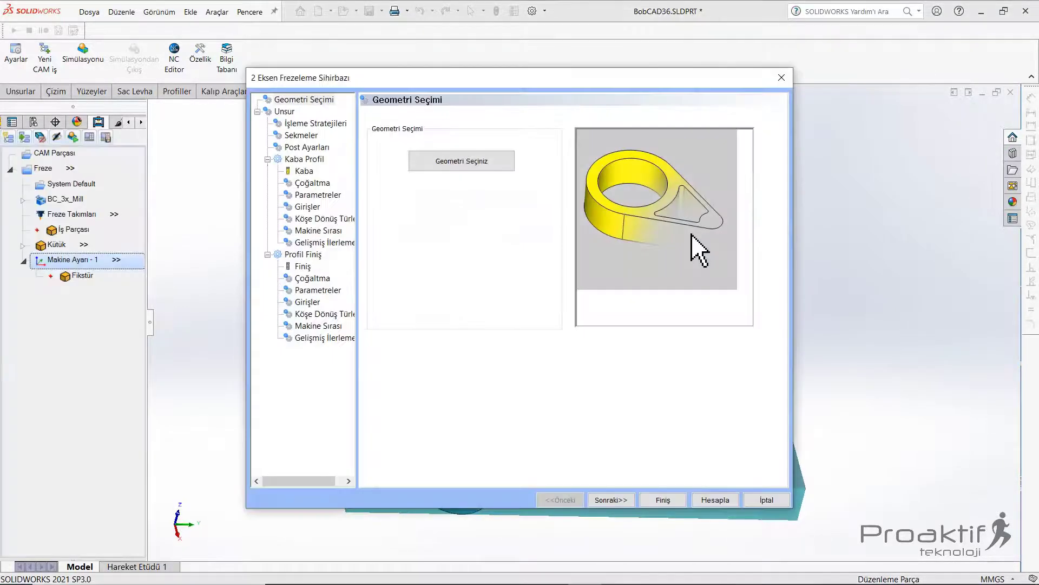
Enter rapid approach 20 and part top 2 on the feature settings page.
{"action": "left_click", "coordinate": [610, 499]}
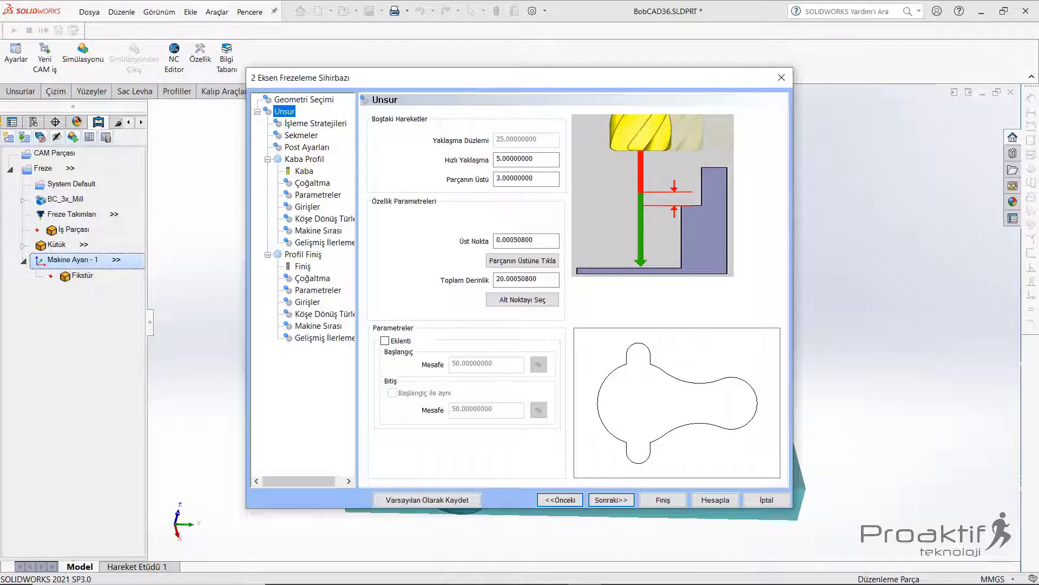
{"action": "key", "text": "Tab"}
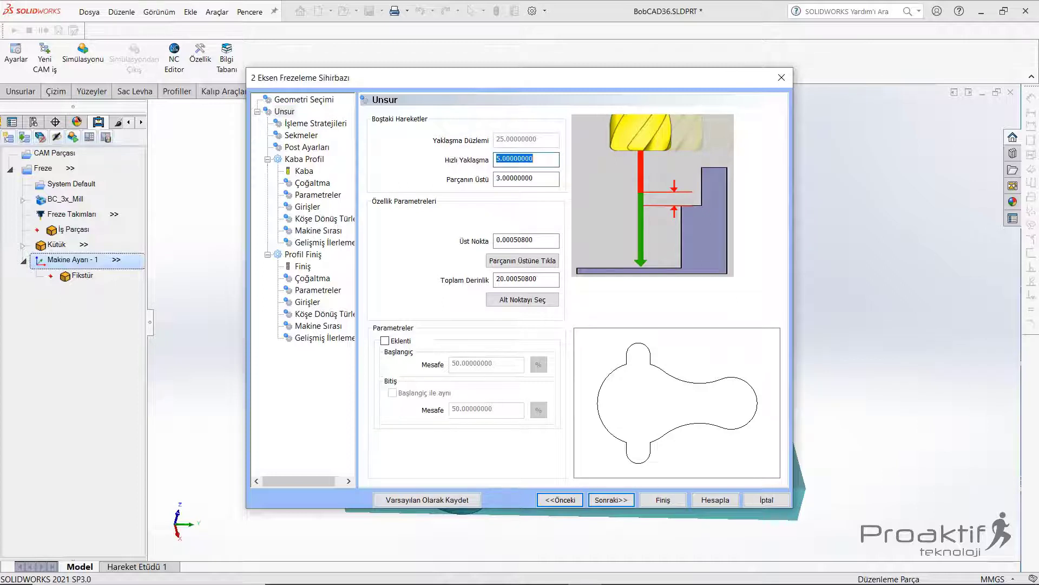
{"action": "type", "text": "20"}
{"action": "key", "text": "Tab"}
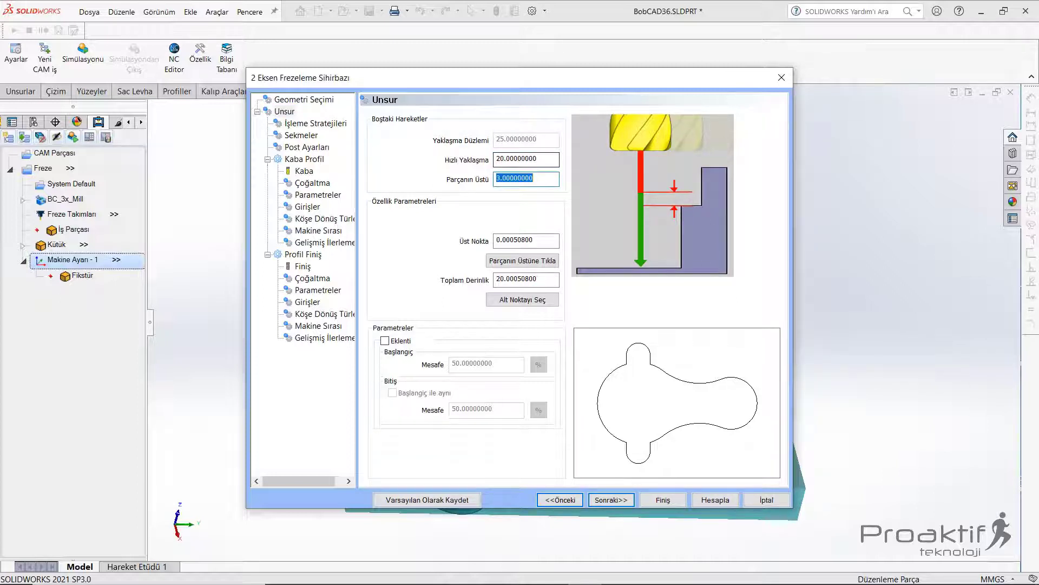
{"action": "type", "text": "2"}
{"action": "key", "text": "Tab"}
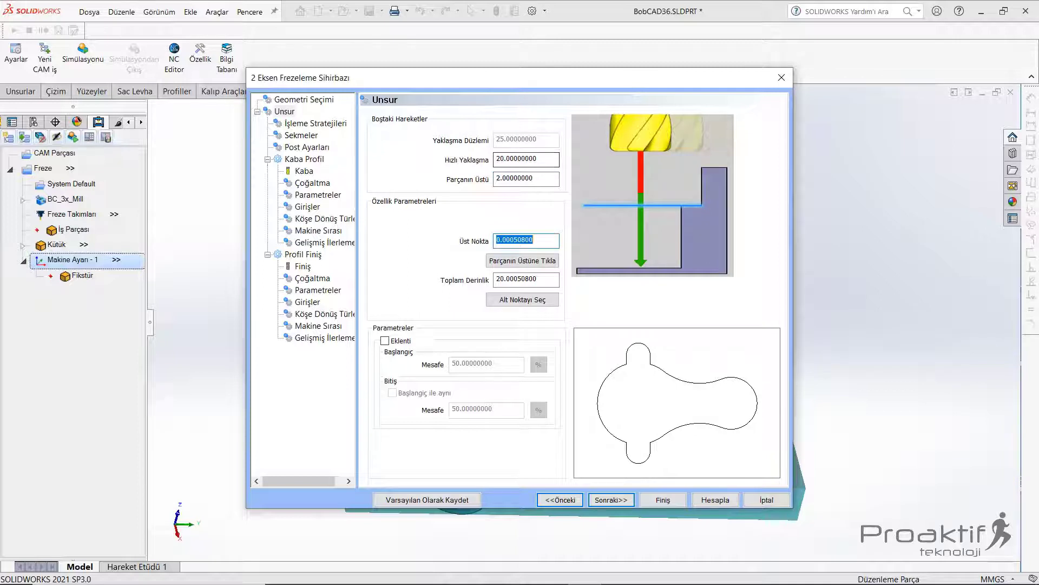
{"action": "left_click", "coordinate": [520, 179]}
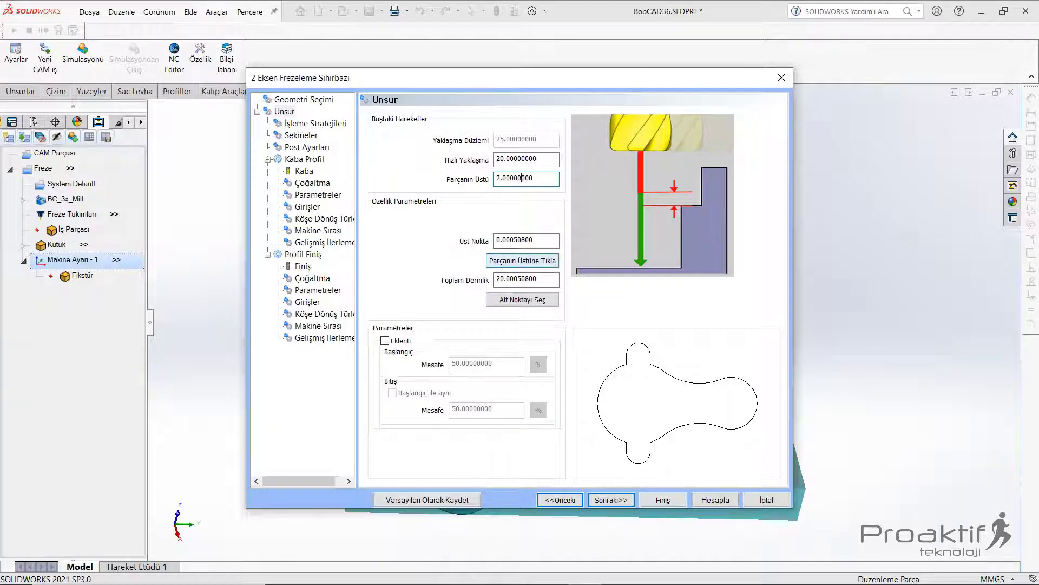
Reselect the outer edge Kenar<1> as geometry and advance to İşleme Stratejileri.
{"action": "left_click", "coordinate": [522, 260]}
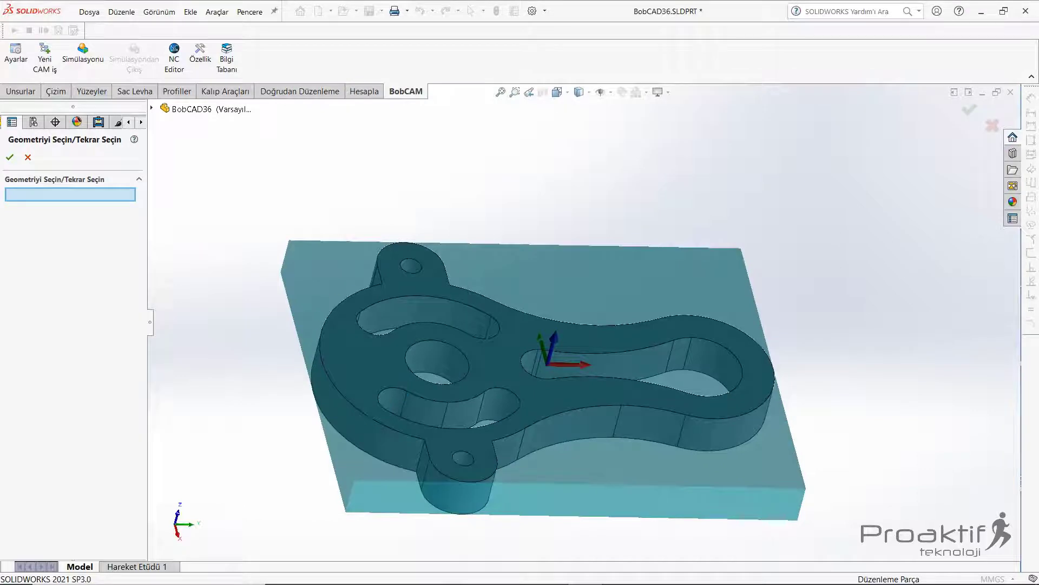
{"action": "left_click", "coordinate": [358, 412]}
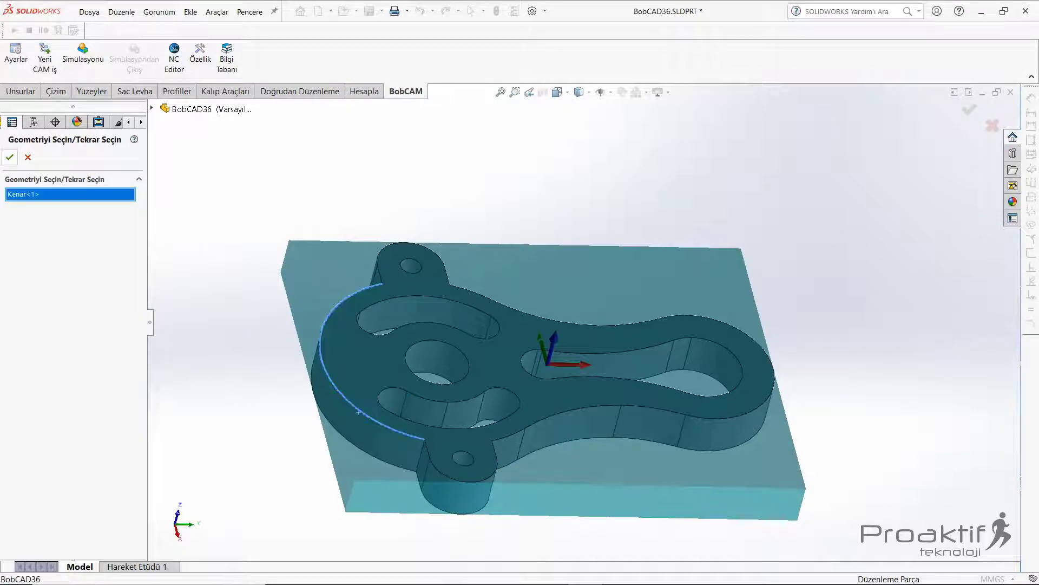
{"action": "left_click", "coordinate": [10, 157]}
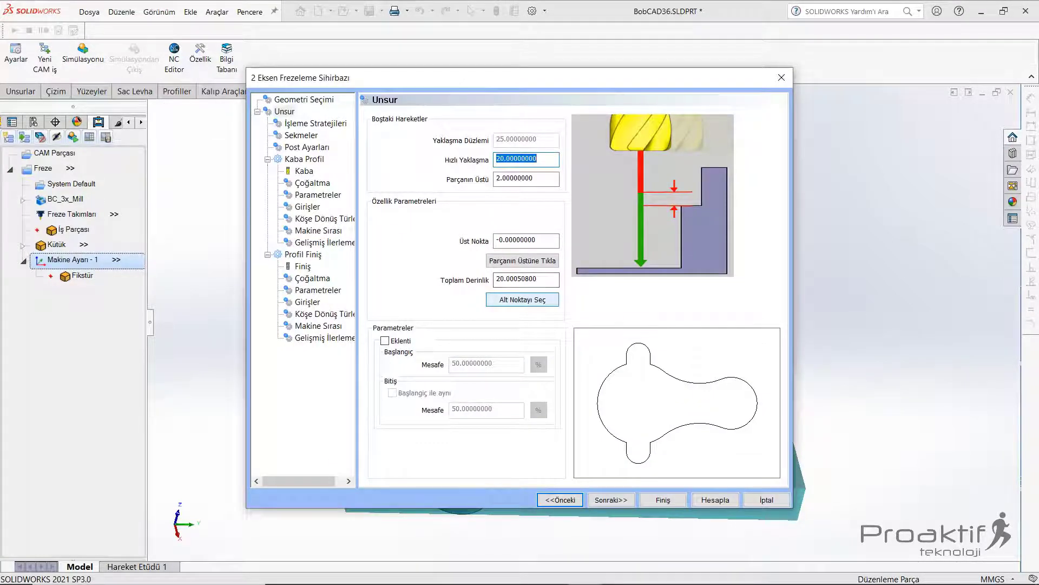
{"action": "left_click", "coordinate": [520, 299]}
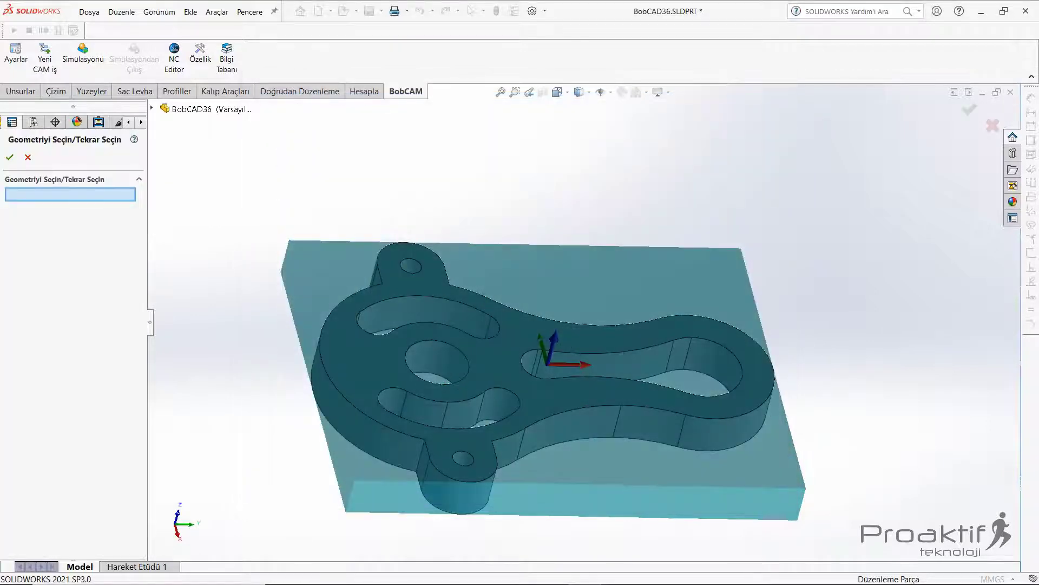
{"action": "left_click", "coordinate": [352, 420]}
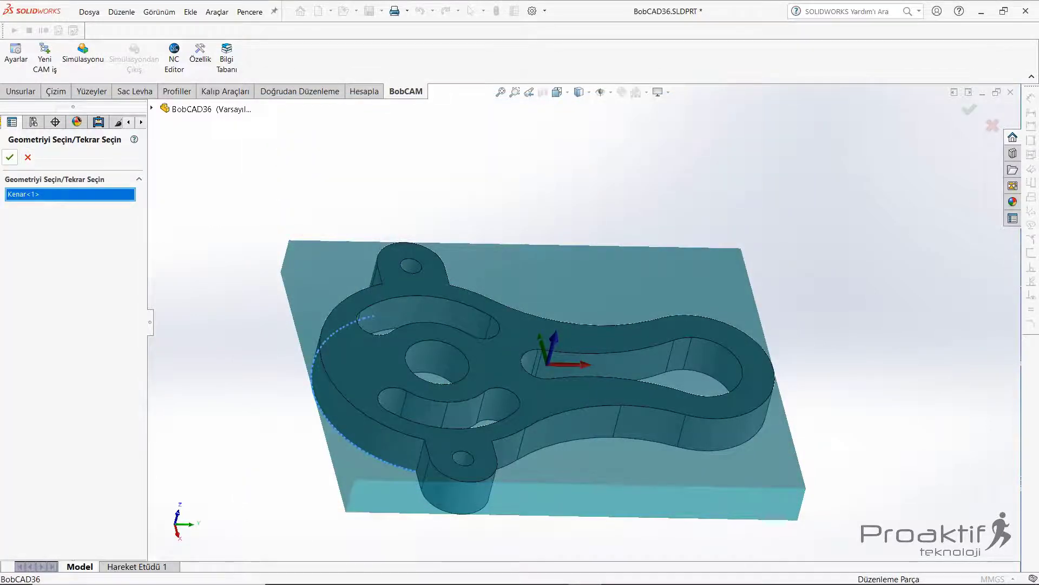
{"action": "left_click", "coordinate": [10, 157]}
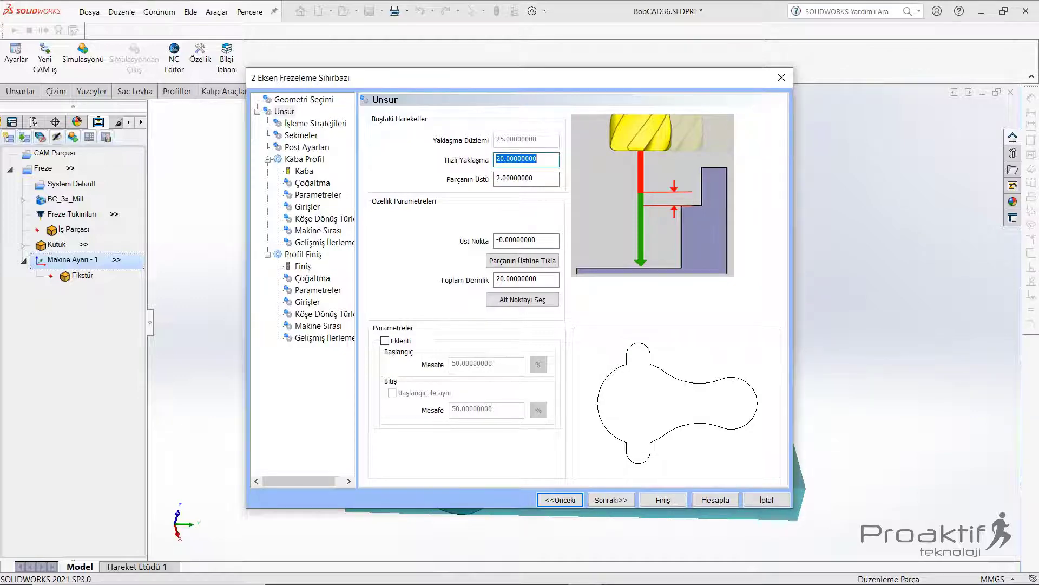
{"action": "key", "text": "Return"}
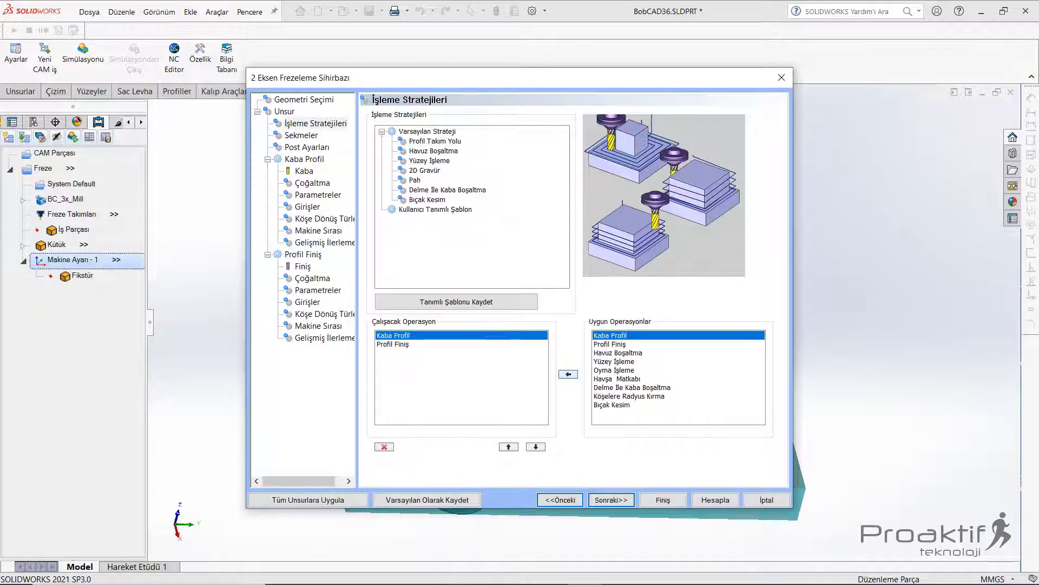
Keep Kaba Profil then Profil Finiş in the machining strategies list.
{"action": "key", "text": "Down"}
{"action": "key", "text": "Down"}
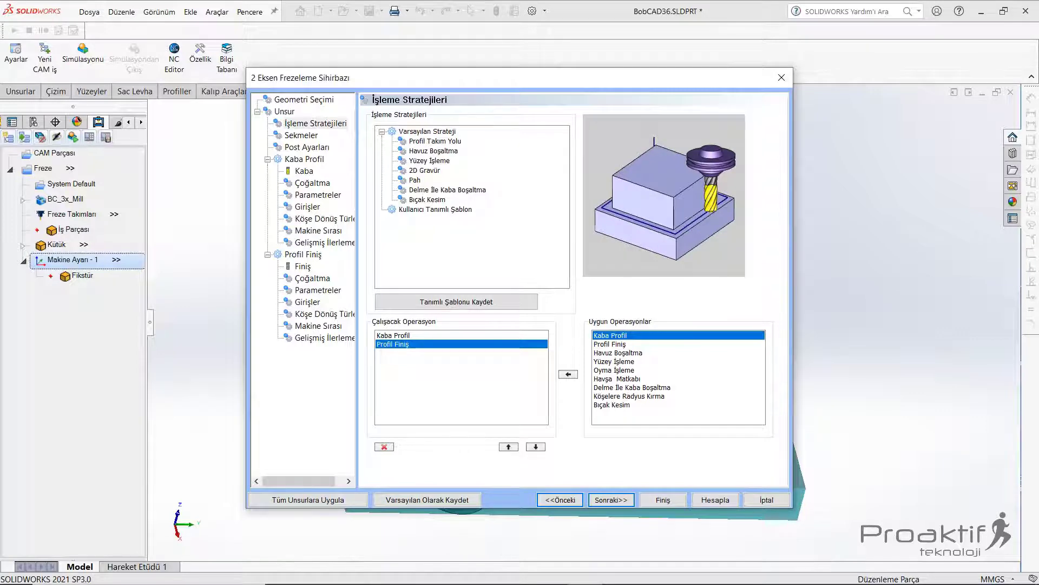
Select the Chain 1 tab and advance to Post Ayarları.
{"action": "left_click", "coordinate": [611, 499]}
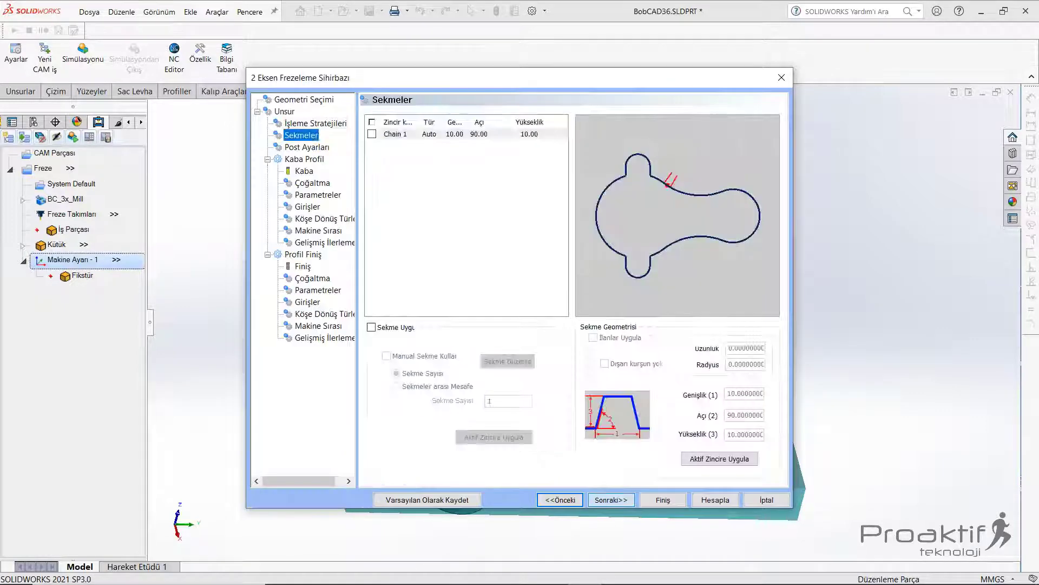
{"action": "left_click", "coordinate": [400, 134]}
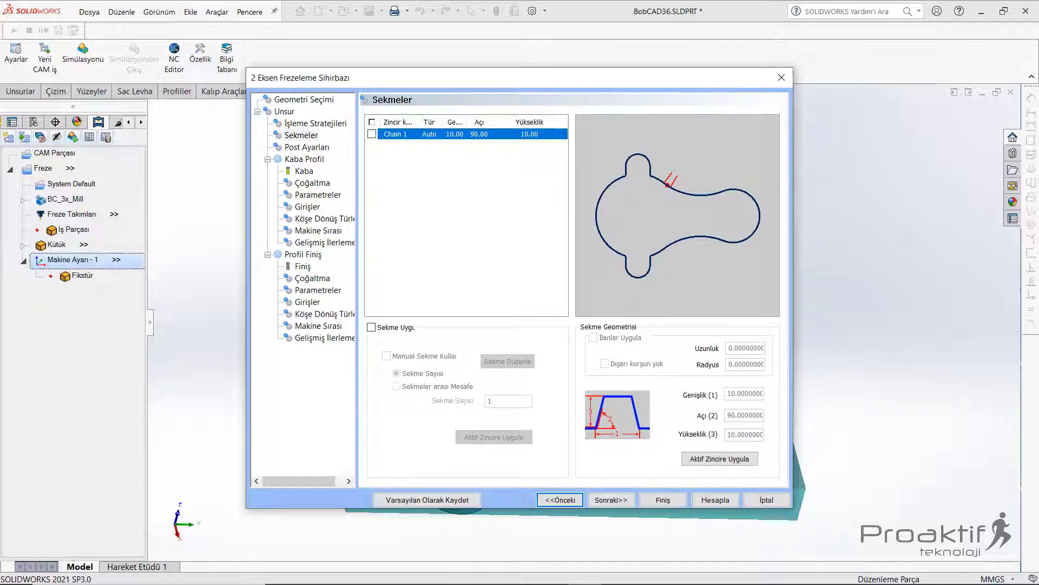
{"action": "key", "text": "Tab"}
{"action": "key", "text": "Return"}
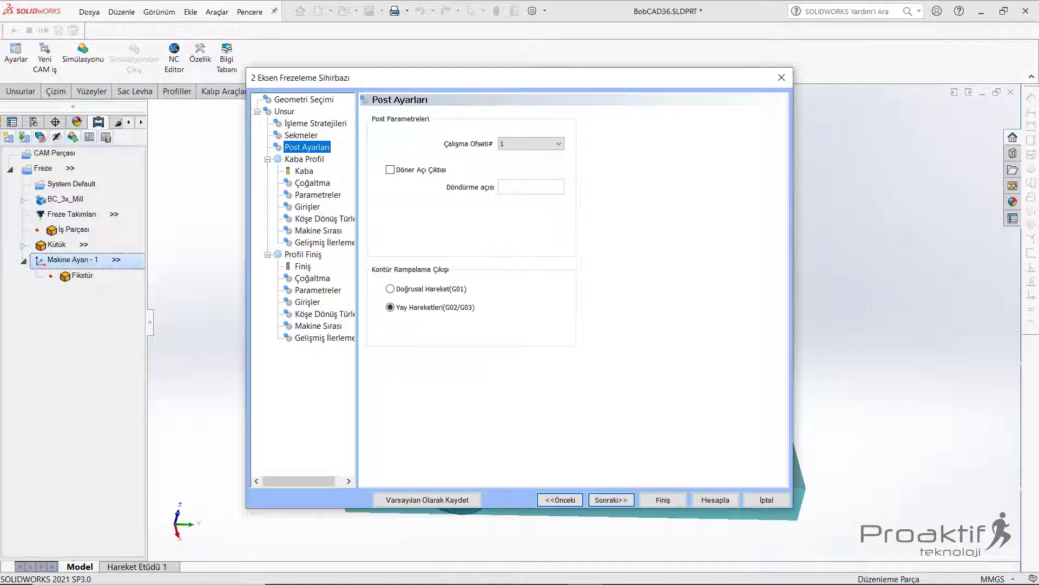
Keep Çalışma Ofseti at 1 and move the wizard aside.
{"action": "key", "text": "Tab"}
{"action": "key", "text": "alt+Down"}
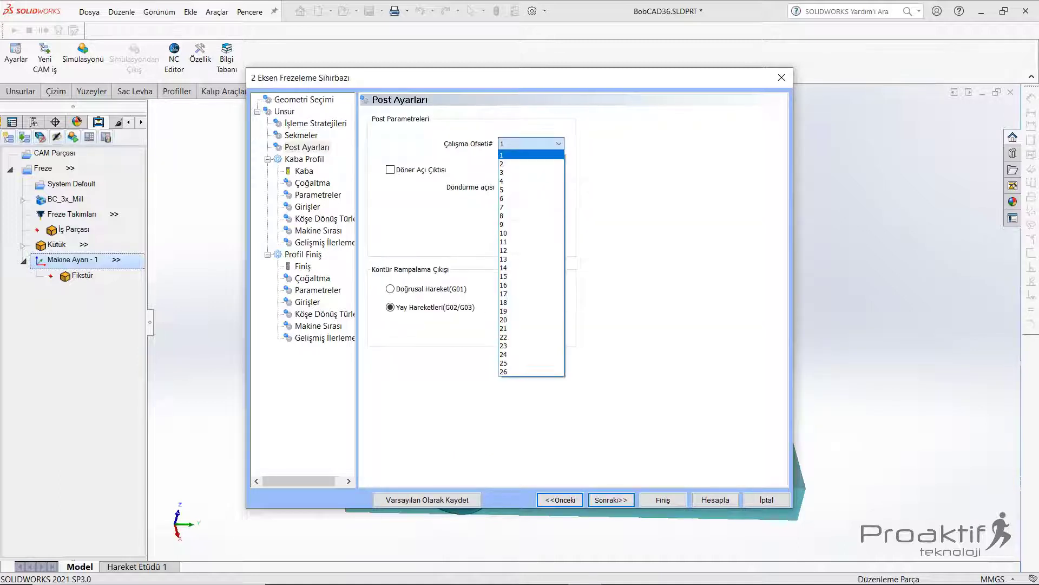
{"action": "key", "text": "Down"}
{"action": "key", "text": "Up"}
{"action": "key", "text": "Down"}
{"action": "key", "text": "Down"}
{"action": "key", "text": "Down"}
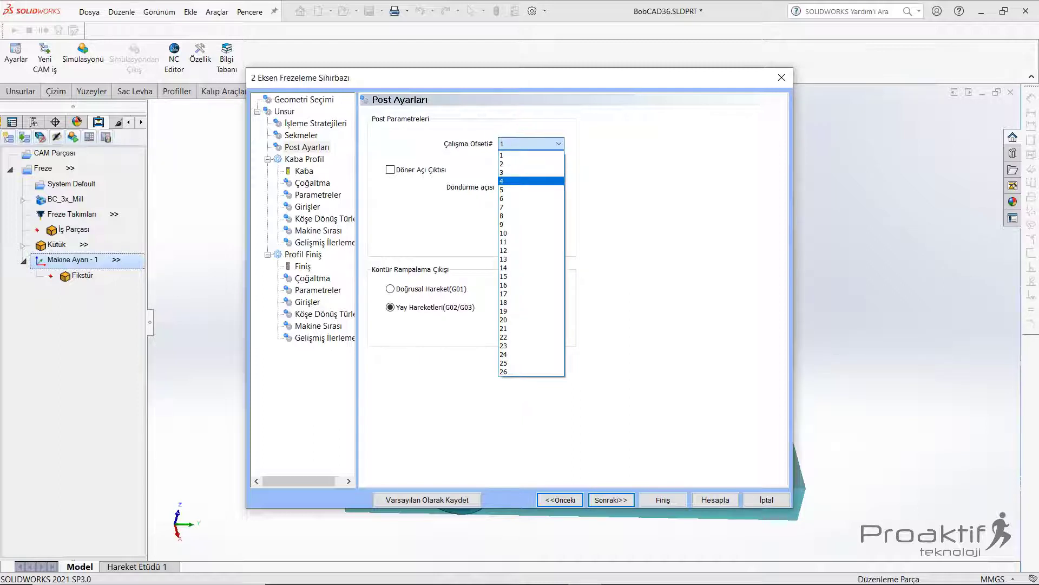
{"action": "key", "text": "Up"}
{"action": "key", "text": "Up"}
{"action": "key", "text": "Up"}
{"action": "key", "text": "Return"}
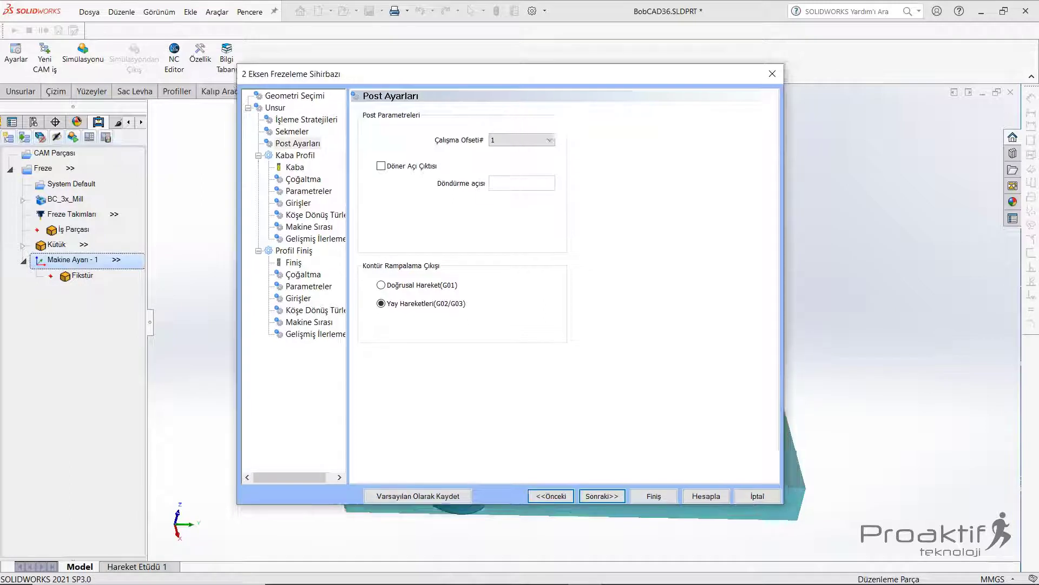
{"action": "left_click_drag", "start_coordinate": [487, 77], "coordinate": [410, 64]}
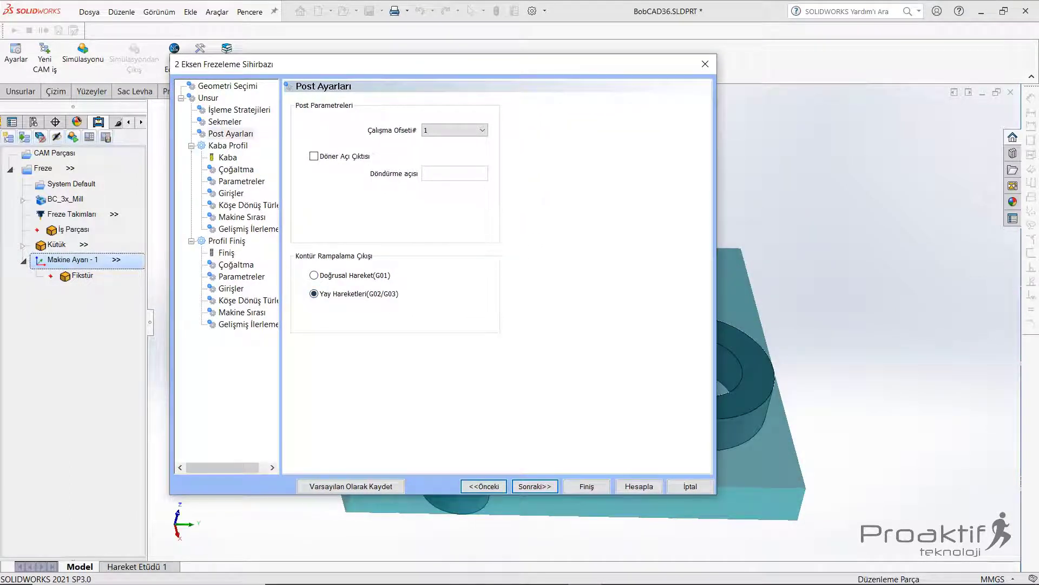
Switch contour output to Doğrusal Hareket (G01) and reach the Kaba tool page.
{"action": "left_click", "coordinate": [314, 275]}
{"action": "left_click", "coordinate": [534, 486]}
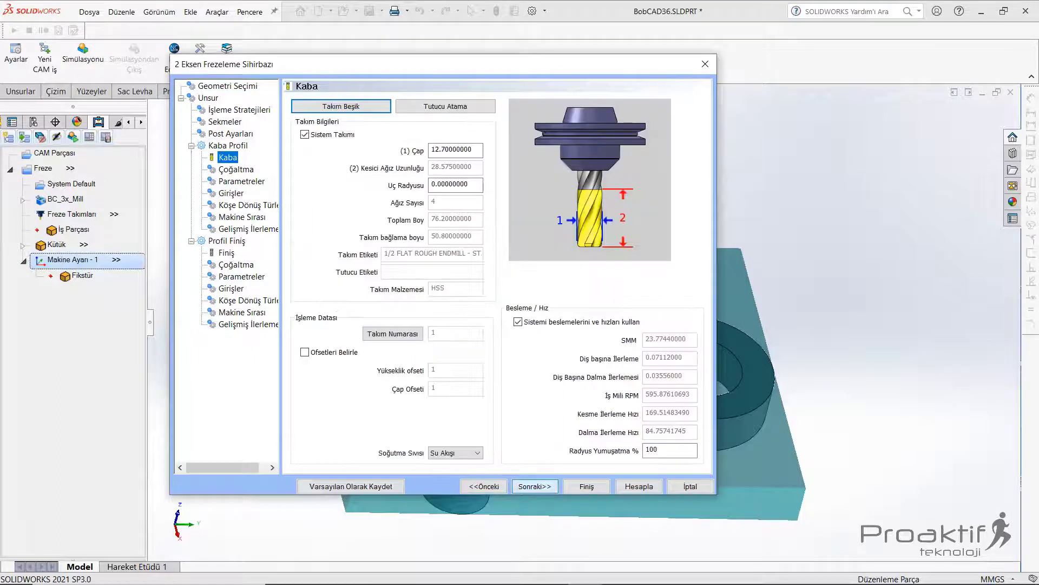
{"action": "left_click_drag", "start_coordinate": [271, 64], "coordinate": [327, 53]}
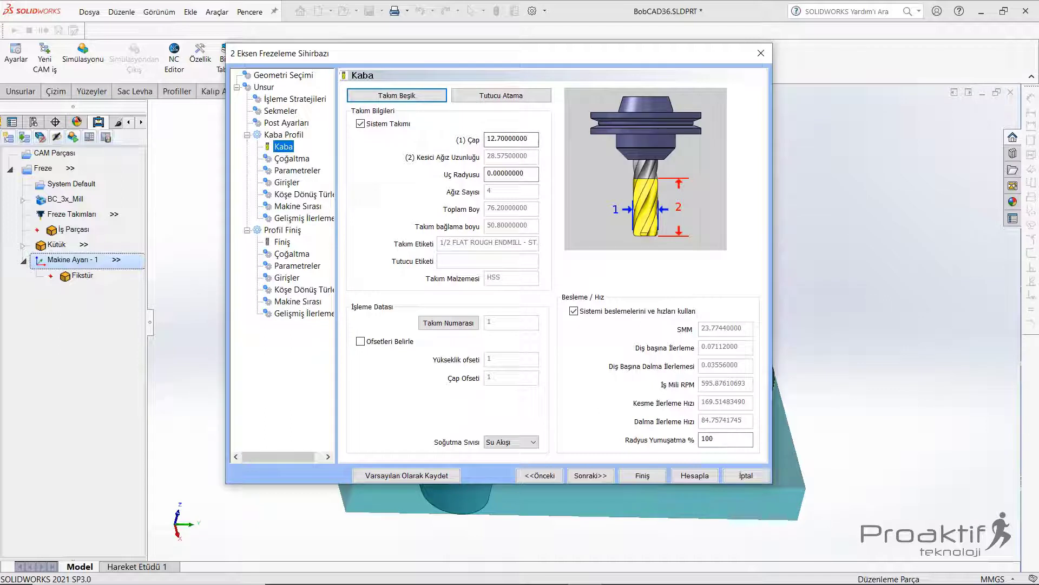
{"action": "left_click_drag", "start_coordinate": [325, 53], "coordinate": [330, 53]}
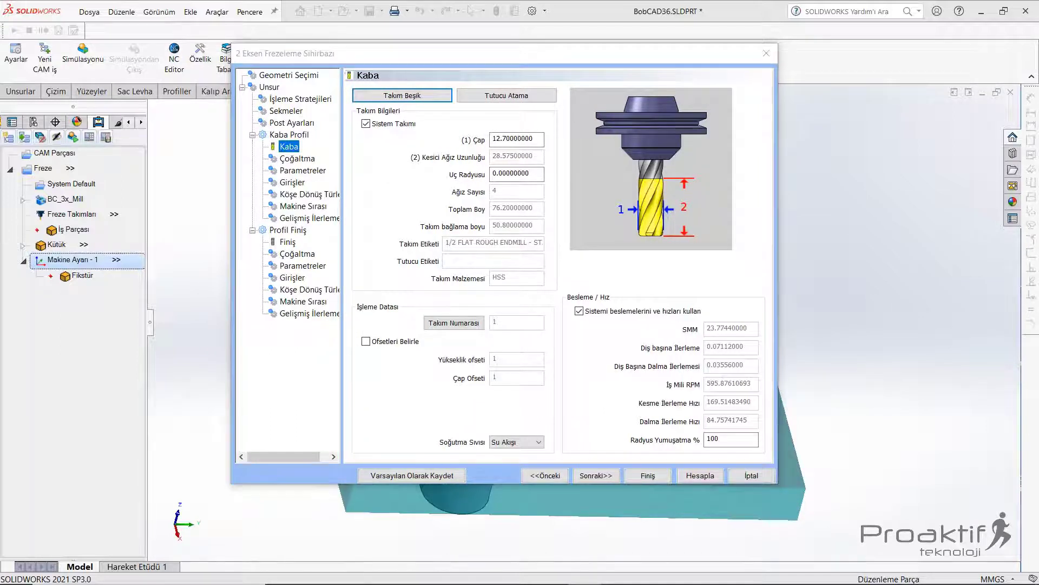
{"action": "mouse_move", "coordinate": [325, 53]}
{"action": "left_mouse_down"}
{"action": "mouse_move", "coordinate": [292, 59]}
{"action": "mouse_move", "coordinate": [340, 62]}
{"action": "left_mouse_up"}
Give the roughing tool a custom 15 mm diameter with system feeds and speeds off.
{"action": "left_click", "coordinate": [518, 147]}
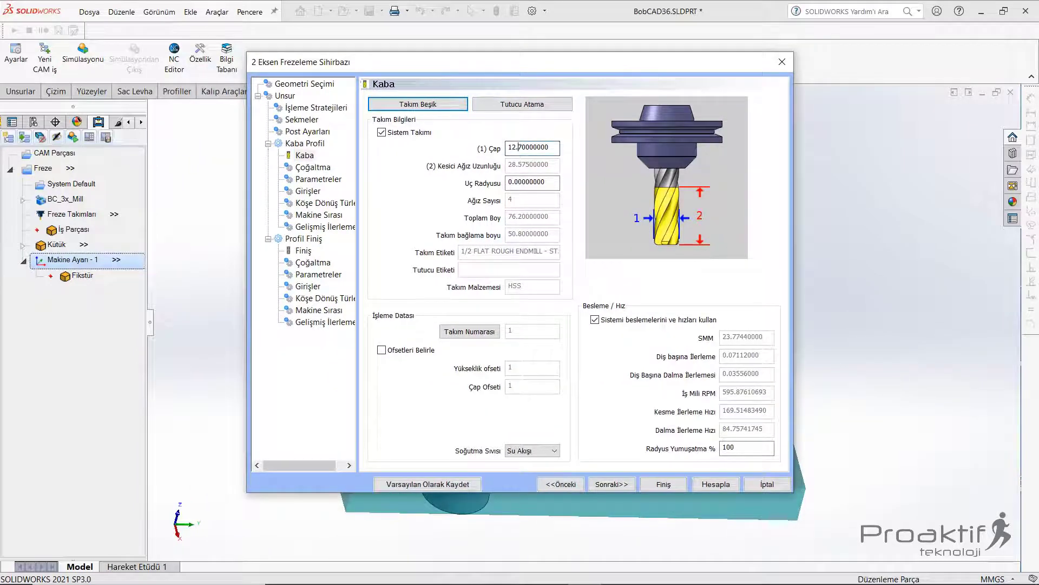
{"action": "left_click", "coordinate": [382, 132]}
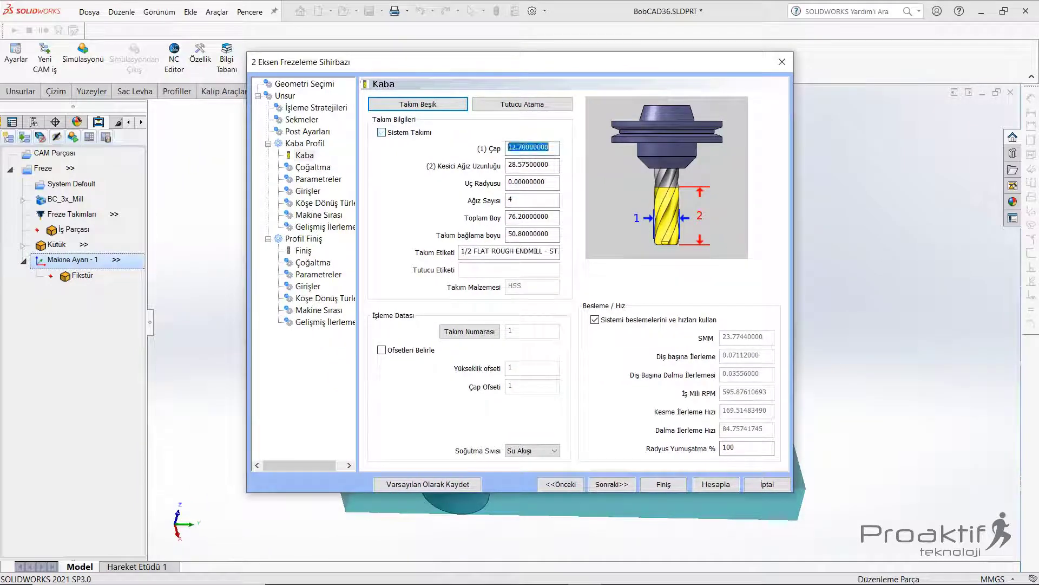
{"action": "type", "text": "15"}
{"action": "key", "text": "Tab"}
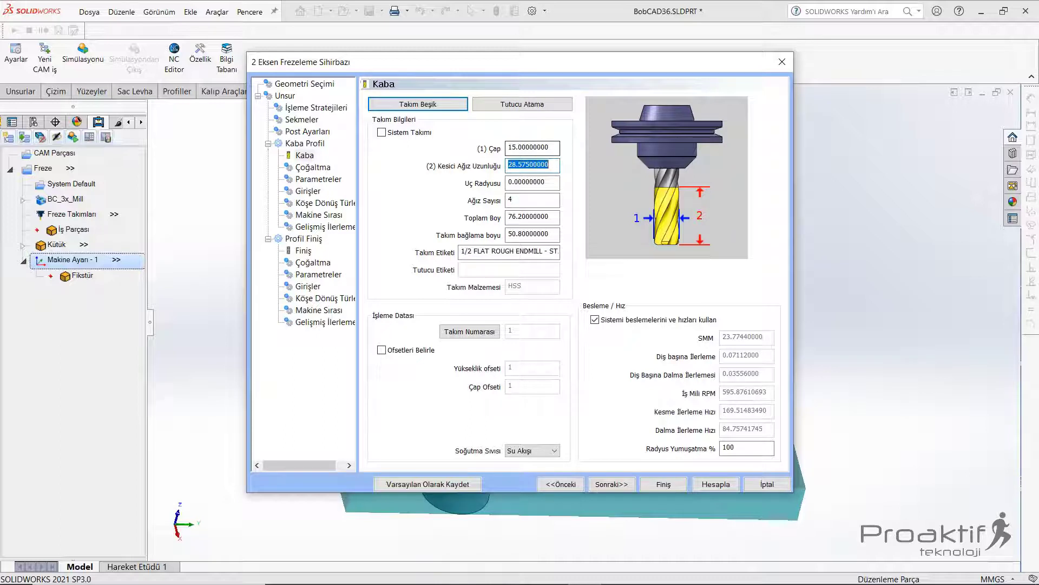
{"action": "left_click", "coordinate": [546, 182]}
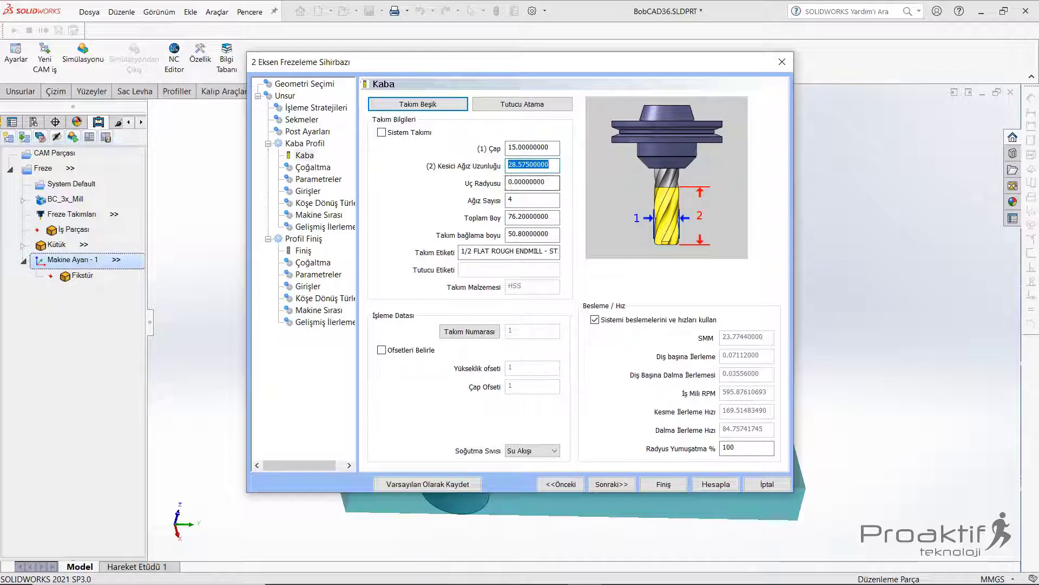
{"action": "left_click", "coordinate": [525, 182]}
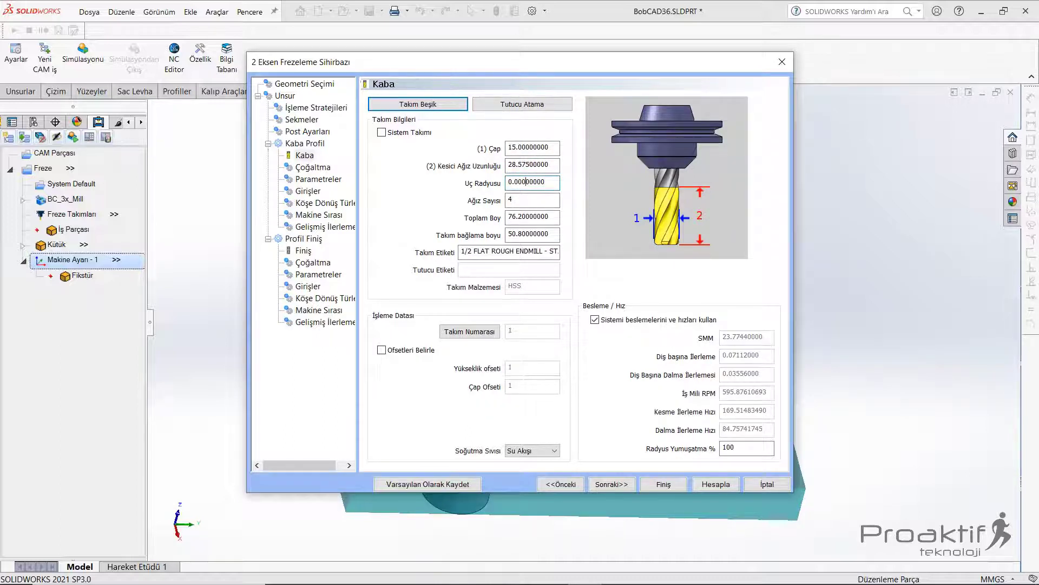
{"action": "left_click_drag", "start_coordinate": [379, 61], "coordinate": [350, 61]}
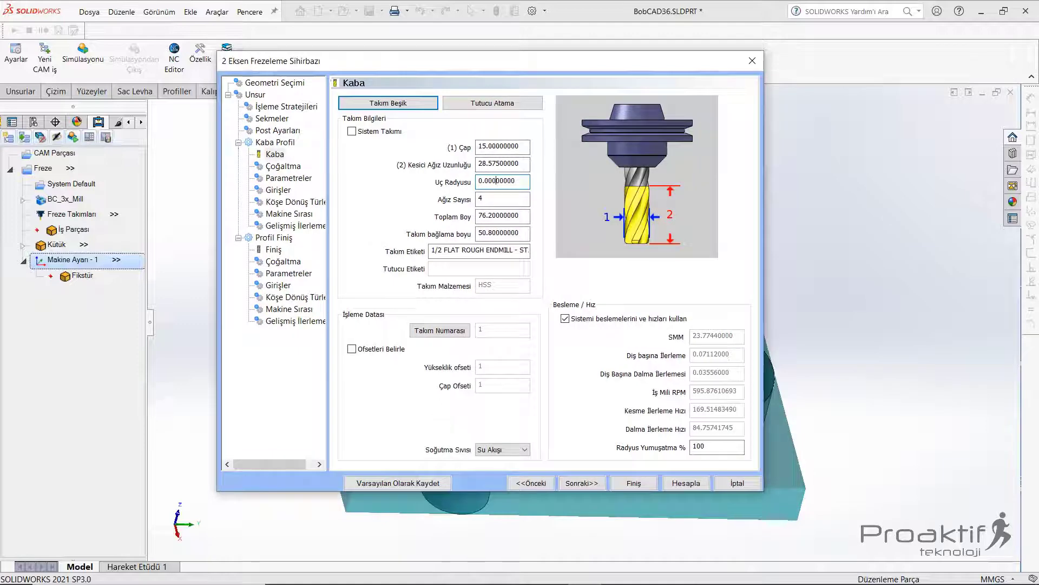
{"action": "double_click", "coordinate": [496, 181]}
{"action": "left_click", "coordinate": [510, 180]}
{"action": "left_click", "coordinate": [565, 318]}
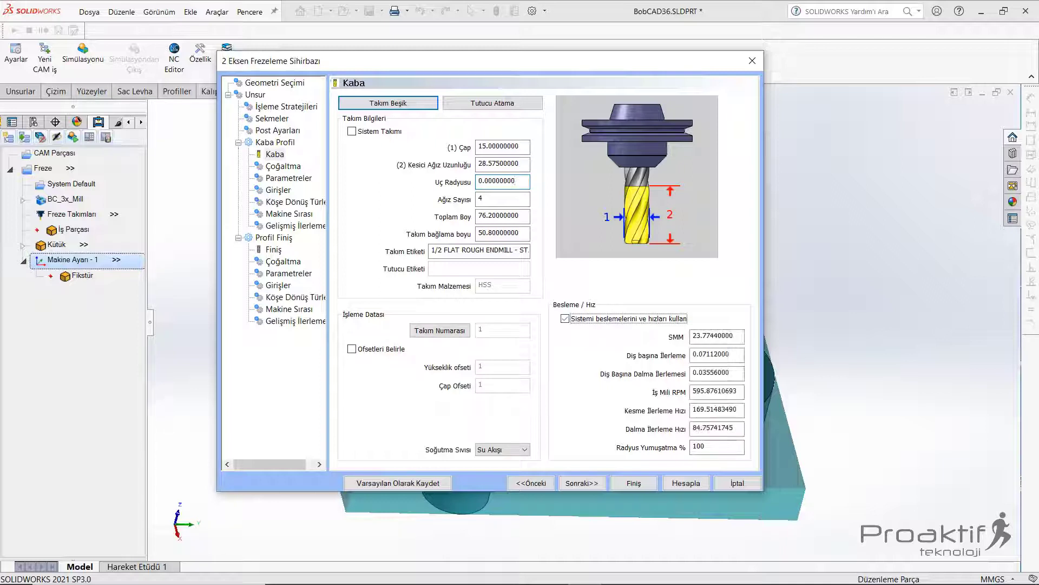
{"action": "left_click", "coordinate": [565, 318]}
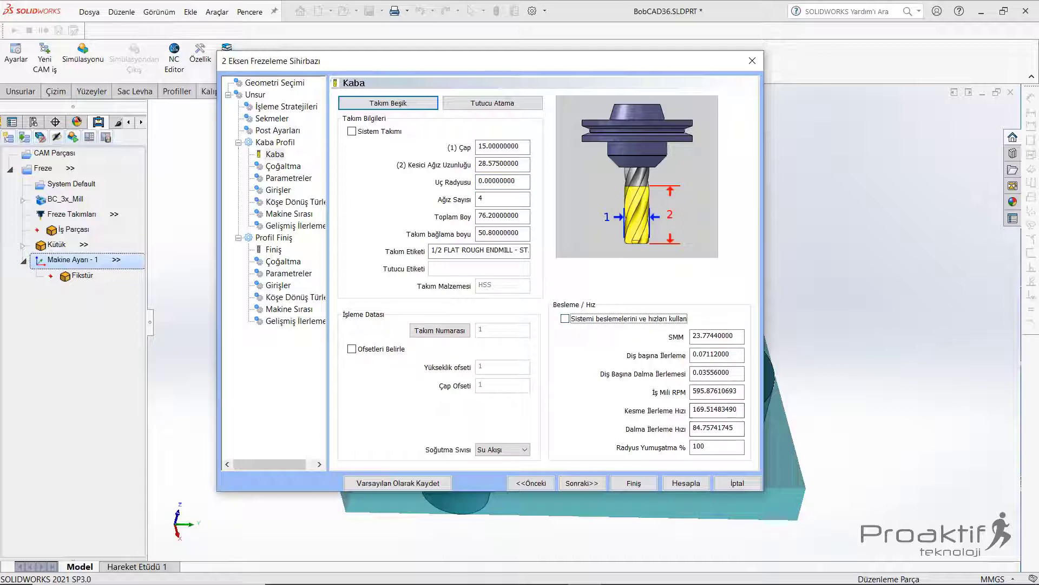
Review roughing cut styles on the Çoğaltma page, keeping the standard style.
{"action": "left_click", "coordinate": [582, 483]}
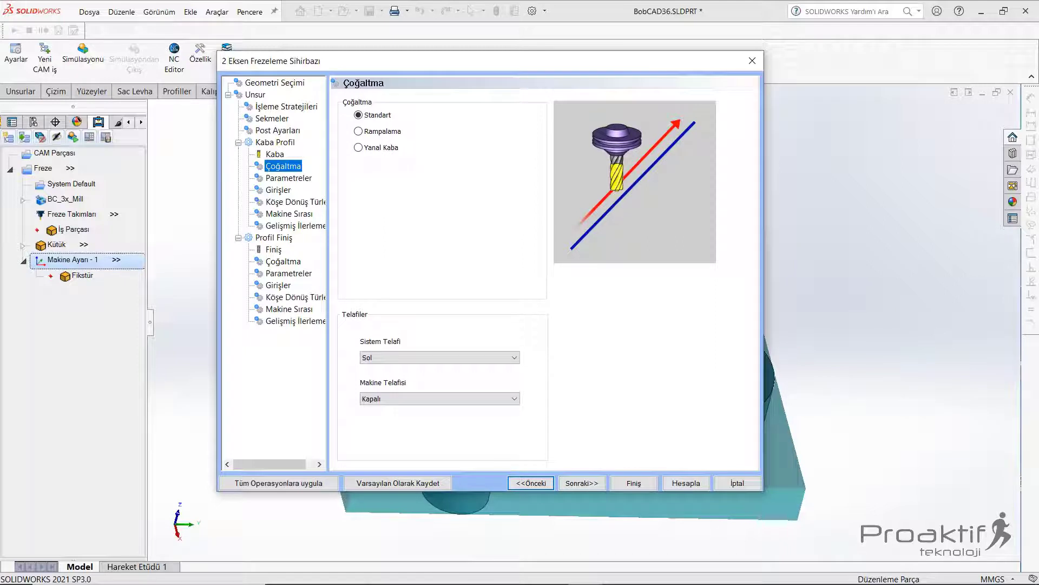
{"action": "key", "text": "Down"}
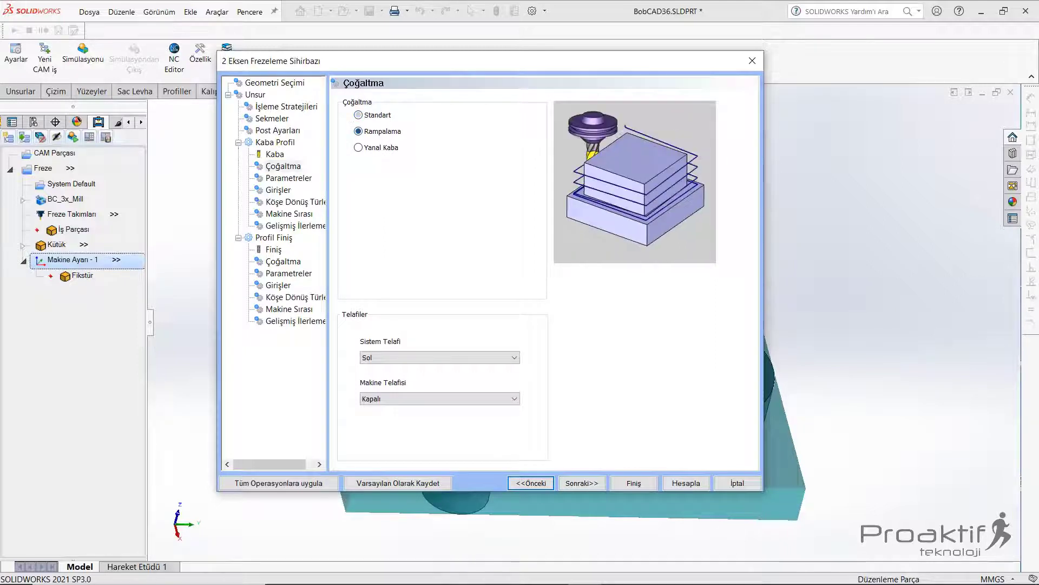
{"action": "key", "text": "Down"}
{"action": "key", "text": "Up"}
{"action": "key", "text": "Up"}
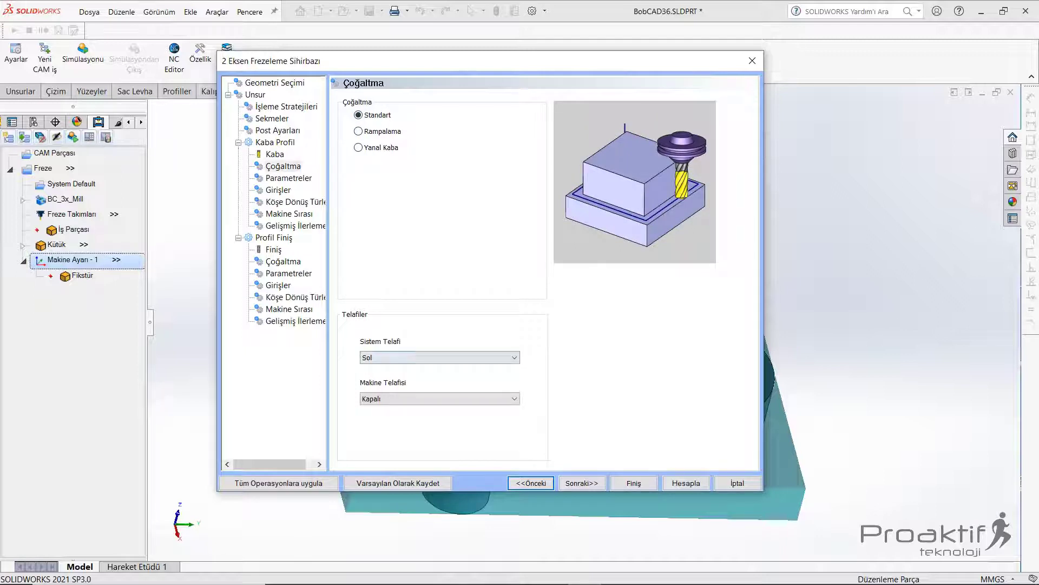
Try cutter compensation options, ending with compensation set to right.
{"action": "key", "text": "alt+Down"}
{"action": "key", "text": "Return"}
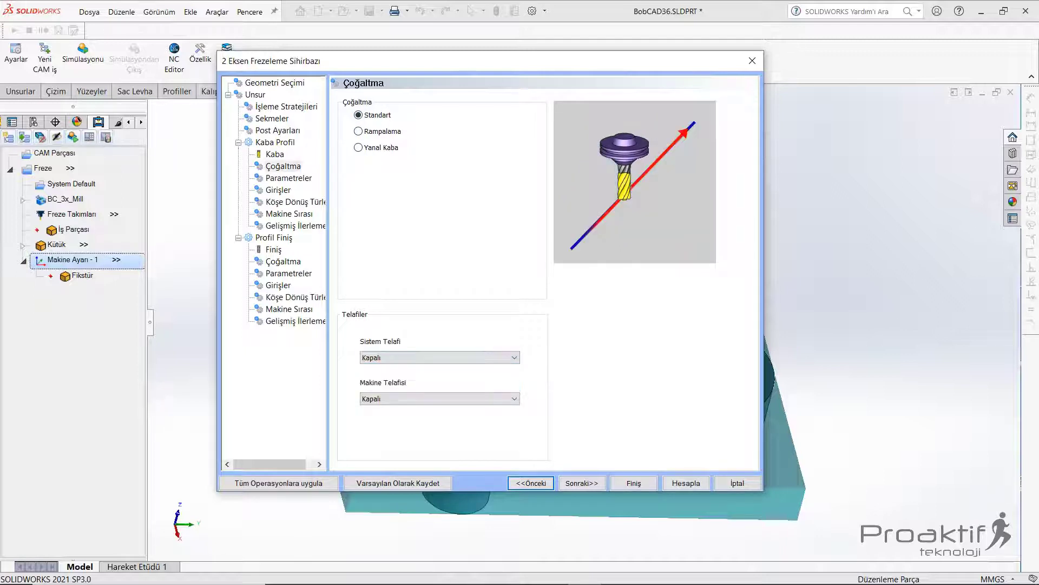
{"action": "key", "text": "alt+Down"}
{"action": "key", "text": "Escape"}
{"action": "key", "text": "alt+Down"}
{"action": "key", "text": "Down"}
{"action": "key", "text": "Return"}
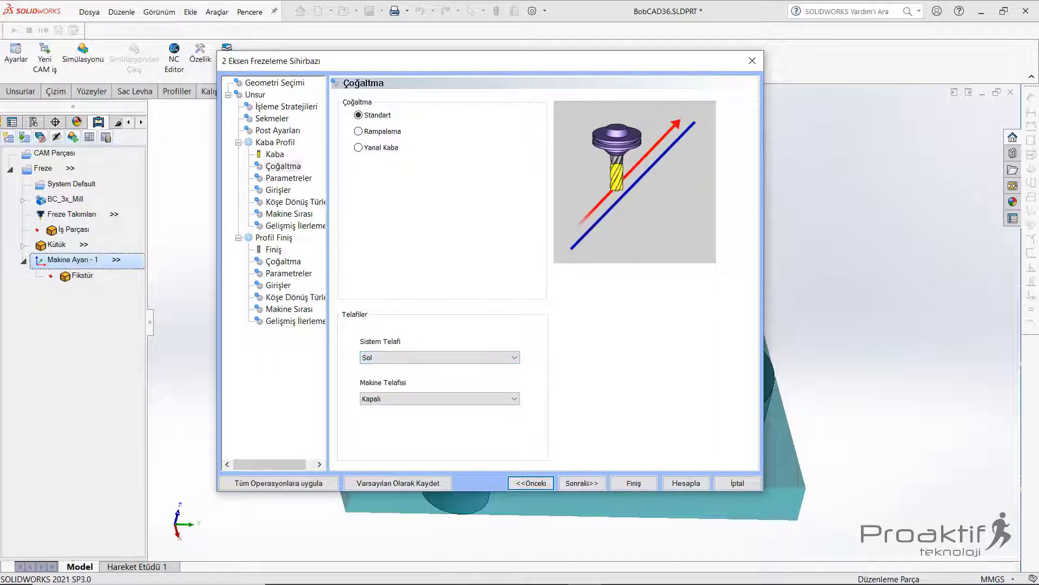
{"action": "key", "text": "alt+Down"}
{"action": "key", "text": "Down"}
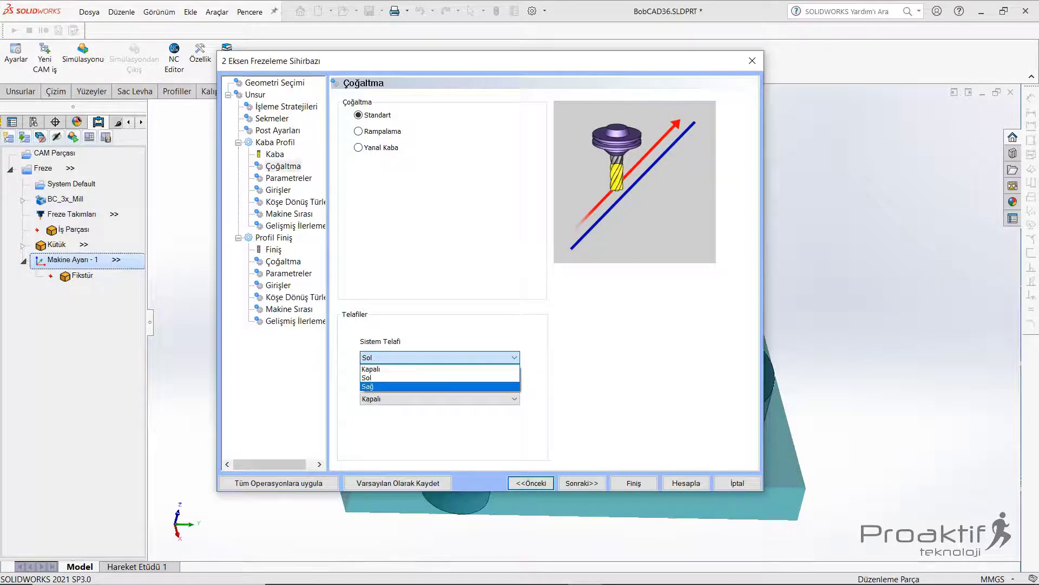
{"action": "key", "text": "Return"}
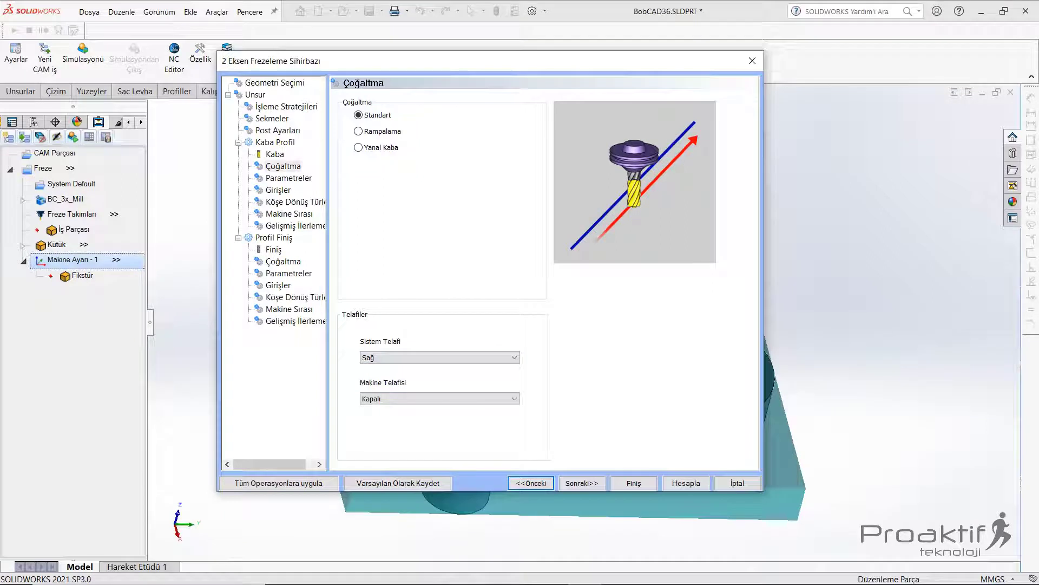
Set Sistem Telafi to Kapalı and advance to the roughing Parametreler page.
{"action": "key", "text": "alt+Down"}
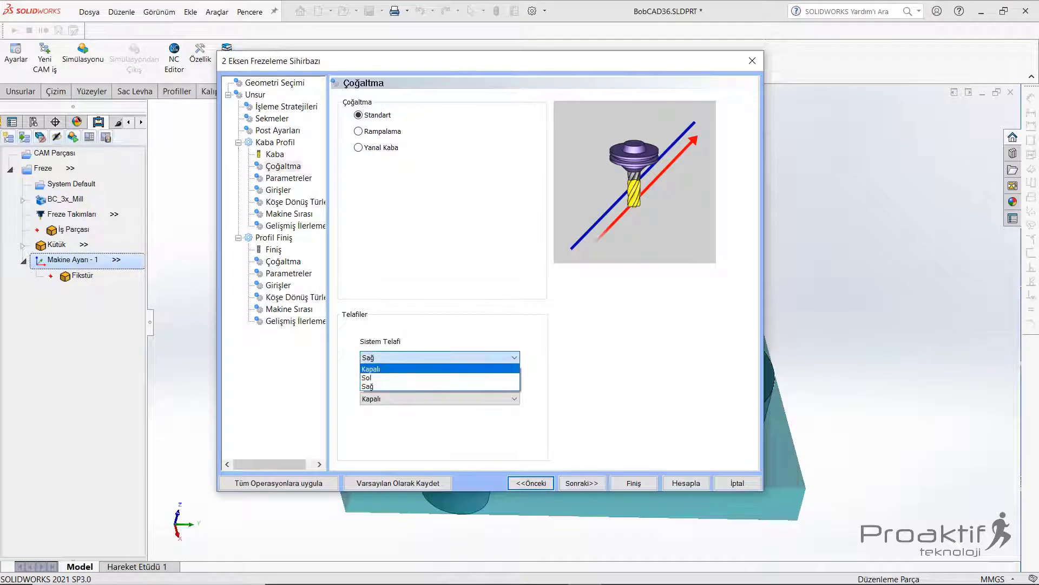
{"action": "key", "text": "Return"}
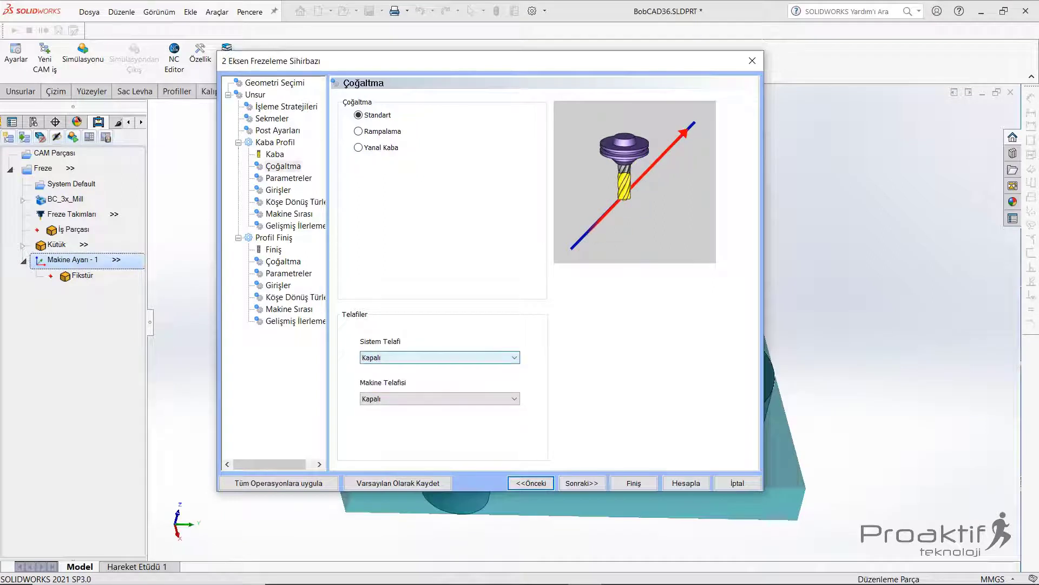
{"action": "key", "text": "alt+Down"}
{"action": "key", "text": "Return"}
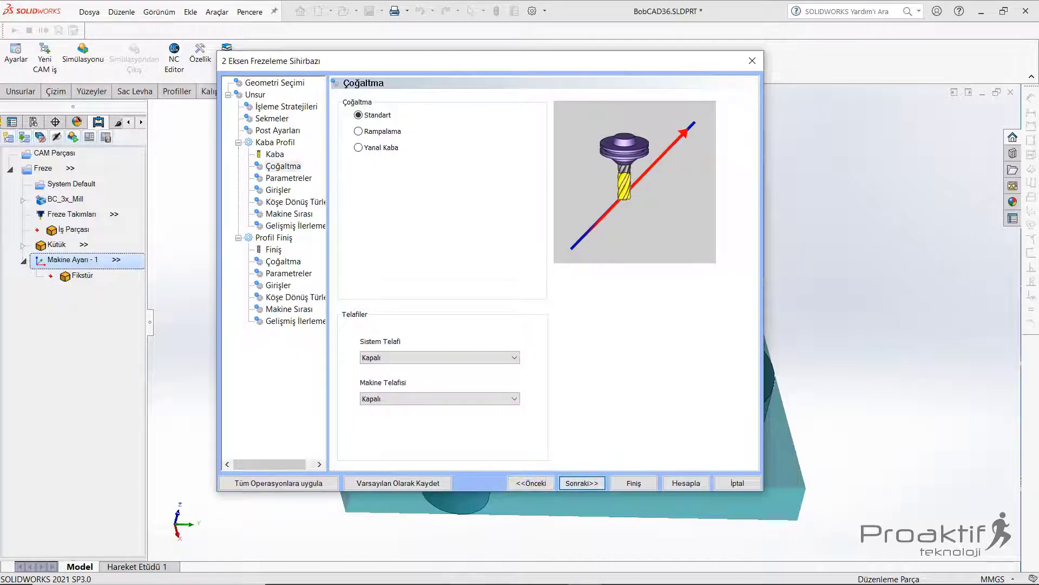
{"action": "key", "text": "Tab"}
{"action": "key", "text": "Return"}
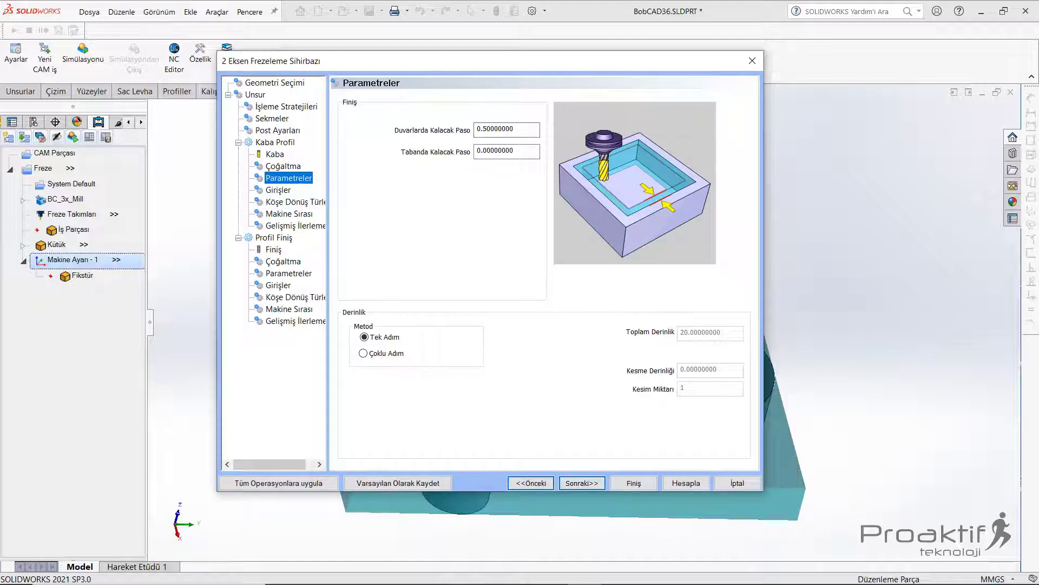
Rough in Çoklu Adım with Tanımlanmış Derinlikler of 2 mm and Zig Zag direction.
{"action": "key", "text": "Tab"}
{"action": "key", "text": "Tab"}
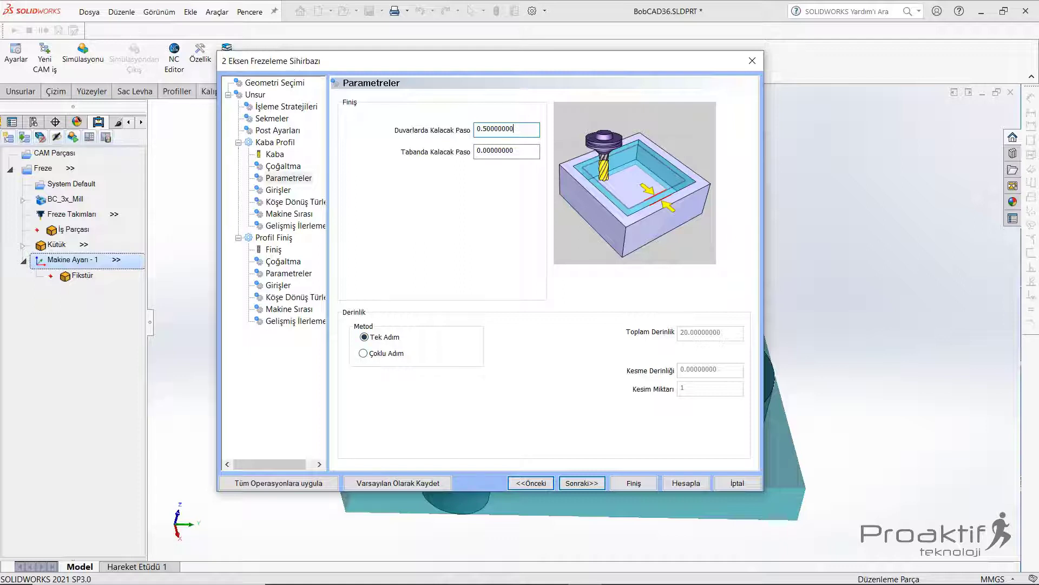
{"action": "left_click", "coordinate": [363, 353]}
{"action": "type", "text": "10.00000000"}
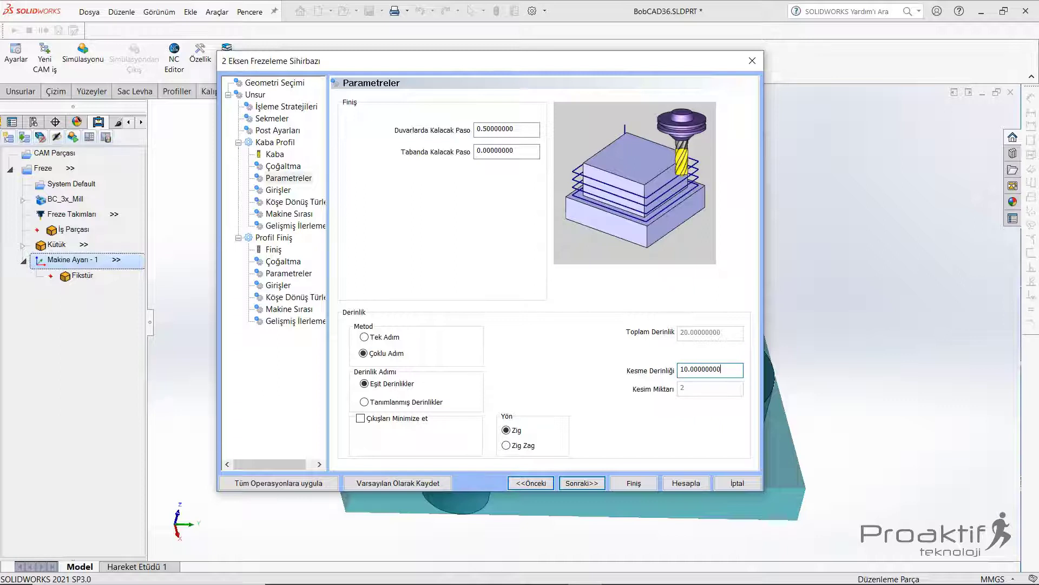
{"action": "mouse_move", "coordinate": [379, 61]}
{"action": "left_mouse_down"}
{"action": "mouse_move", "coordinate": [117, 41]}
{"action": "mouse_move", "coordinate": [297, 59]}
{"action": "left_mouse_up"}
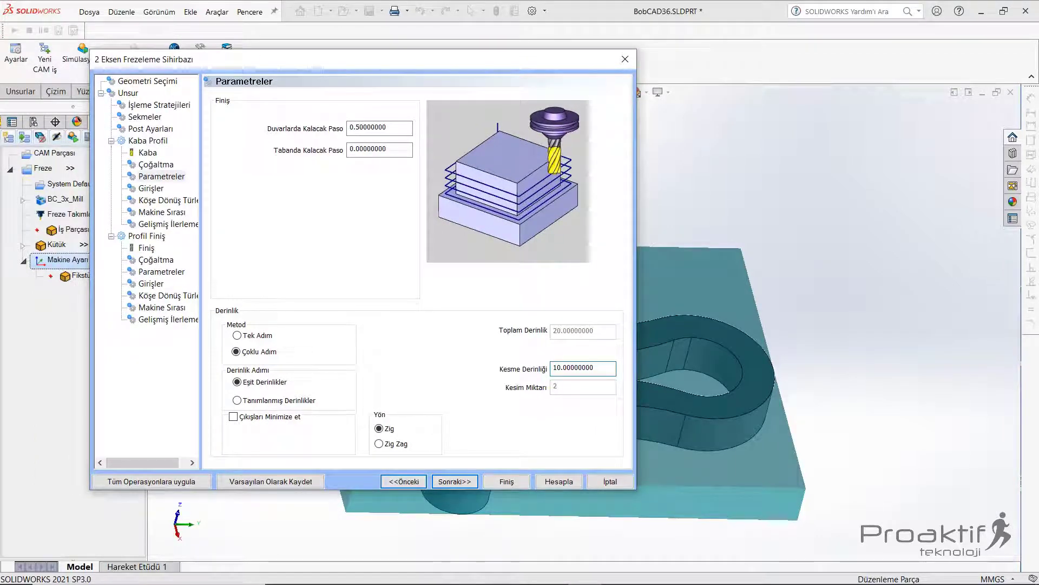
{"action": "left_click_drag", "start_coordinate": [324, 59], "coordinate": [424, 41]}
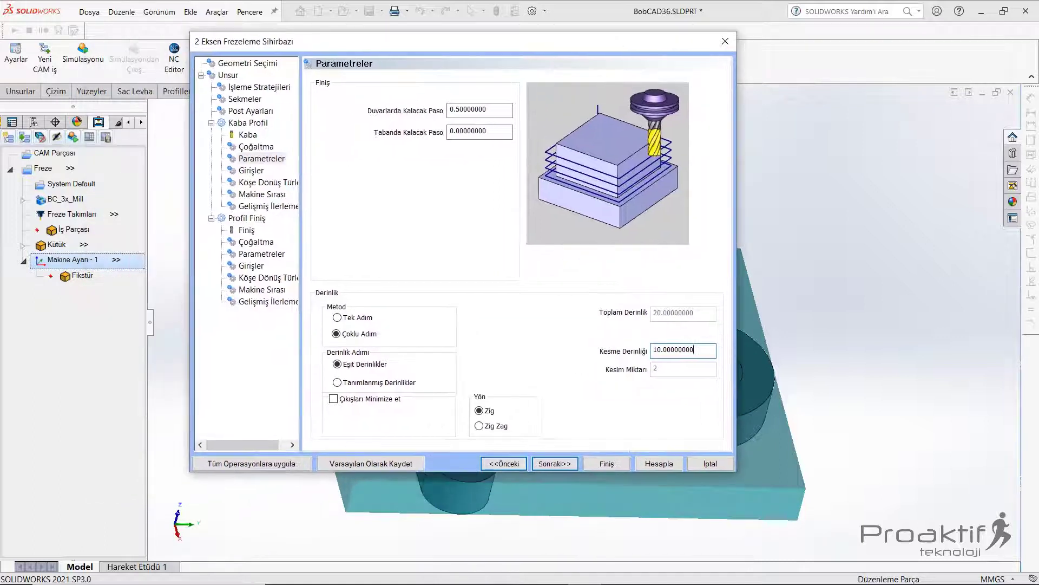
{"action": "left_click", "coordinate": [337, 382]}
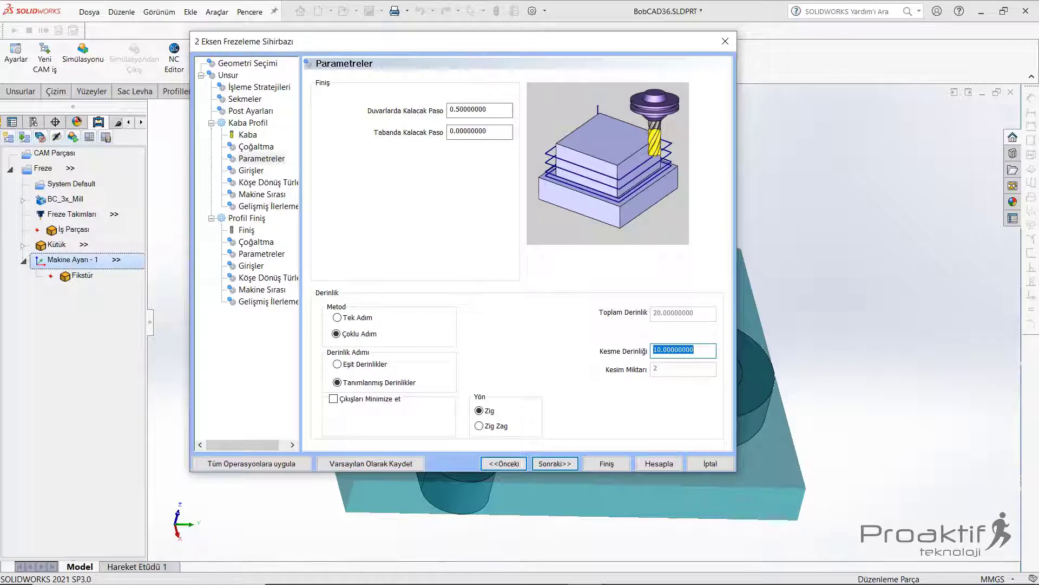
{"action": "type", "text": "2"}
{"action": "key", "text": "Tab"}
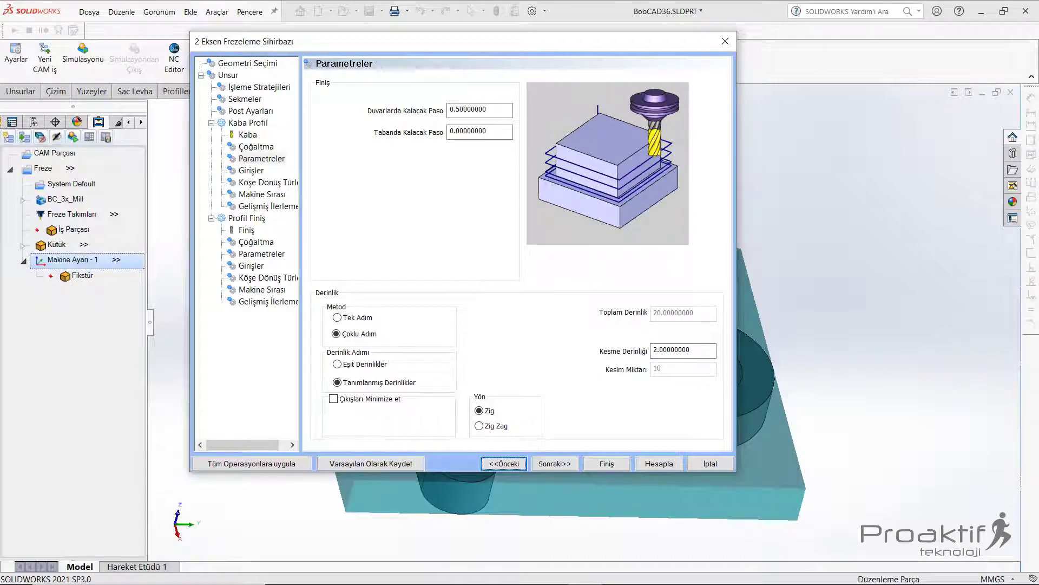
{"action": "left_click_drag", "start_coordinate": [433, 41], "coordinate": [204, 41]}
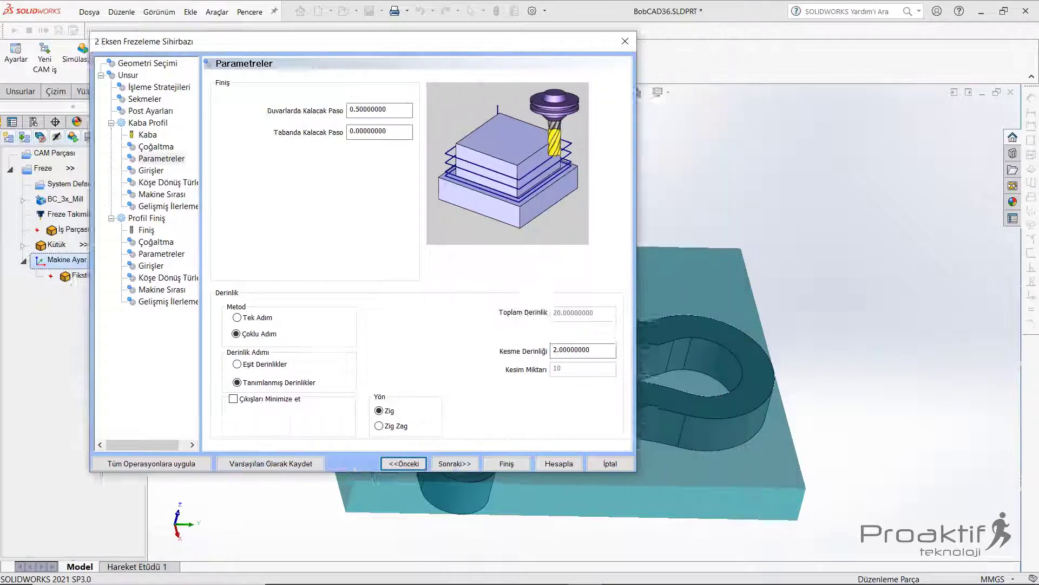
{"action": "left_click_drag", "start_coordinate": [270, 41], "coordinate": [546, 71]}
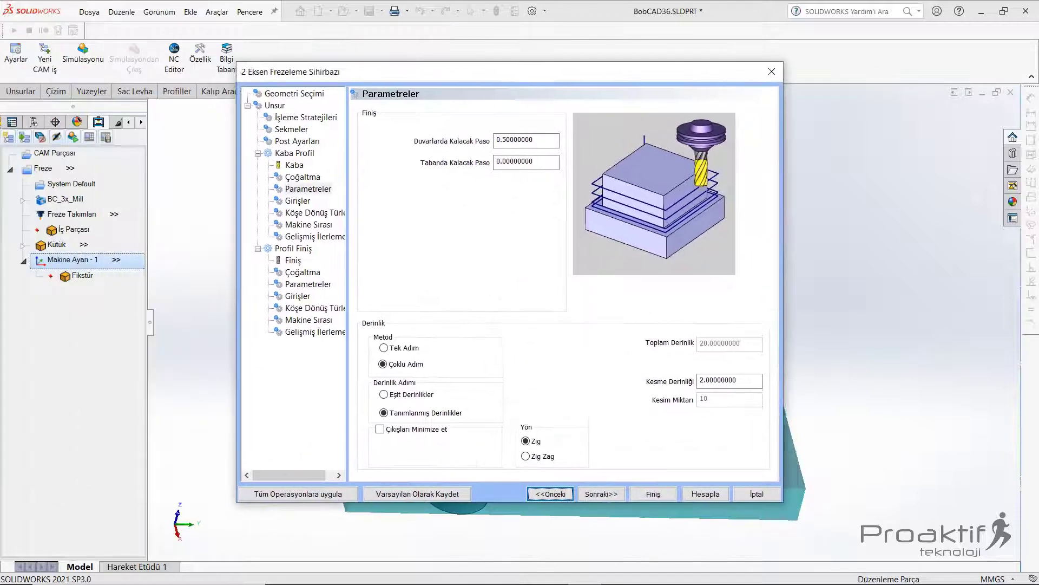
{"action": "left_click", "coordinate": [525, 456]}
Keep Direk plunge entry with matching exit after trying Hızlı Gagalama.
{"action": "left_click", "coordinate": [601, 494]}
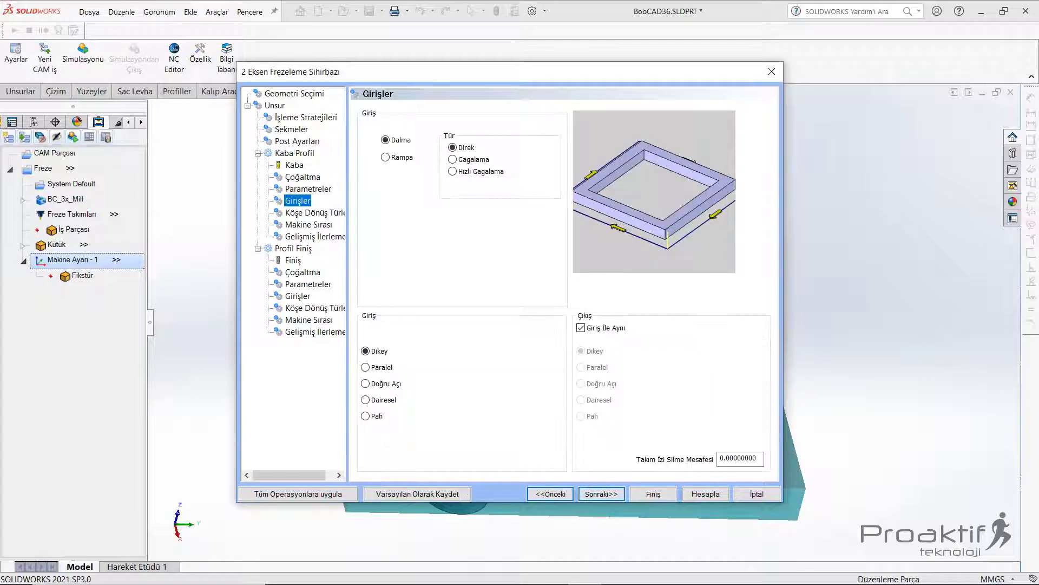
{"action": "mouse_move", "coordinate": [433, 72]}
{"action": "left_mouse_down"}
{"action": "mouse_move", "coordinate": [479, 41]}
{"action": "mouse_move", "coordinate": [435, 56]}
{"action": "left_mouse_up"}
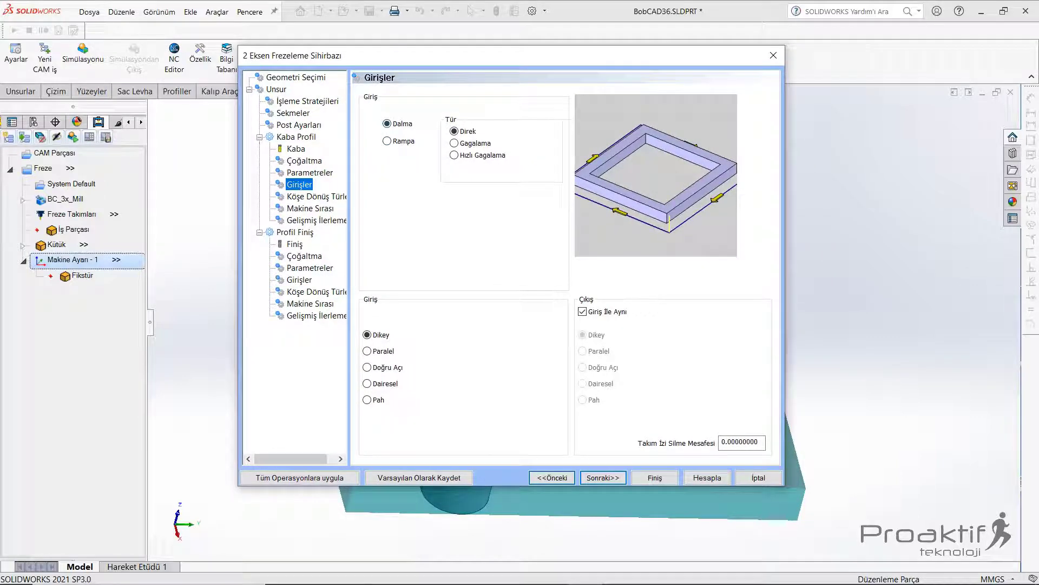
{"action": "left_click", "coordinate": [454, 143]}
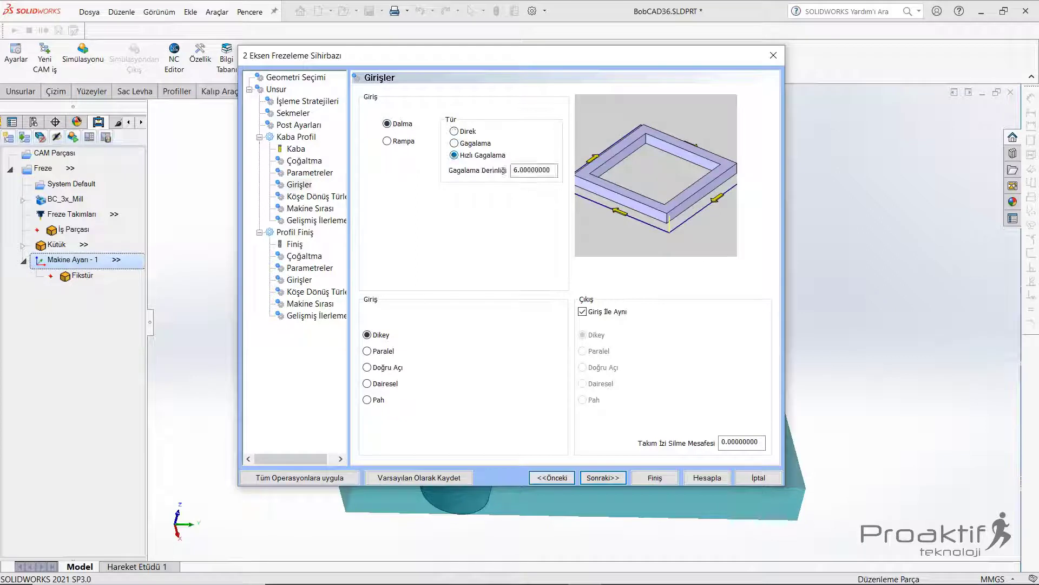
{"action": "left_click", "coordinate": [454, 131]}
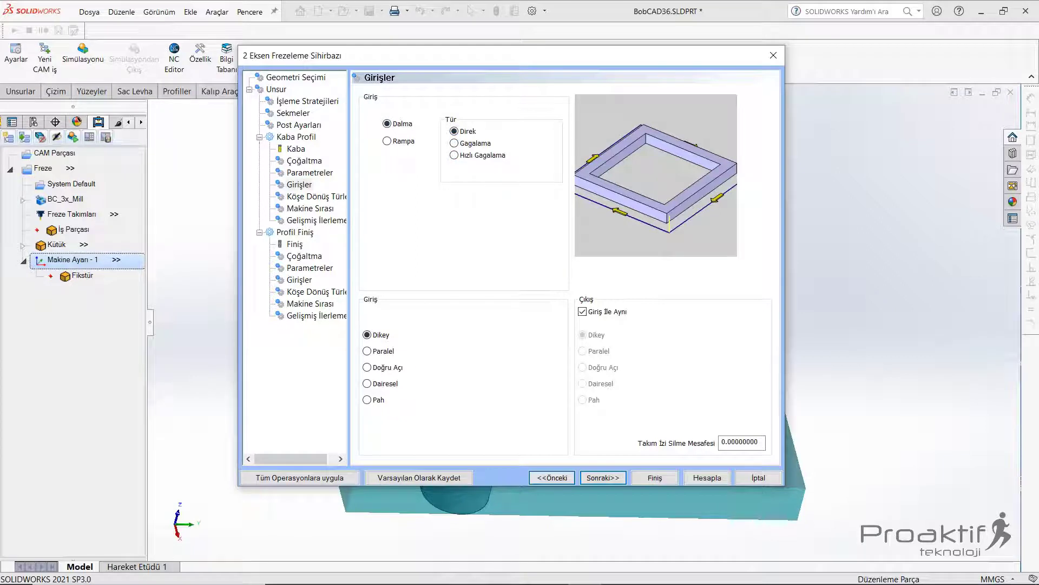
{"action": "left_click_drag", "start_coordinate": [379, 55], "coordinate": [413, 41]}
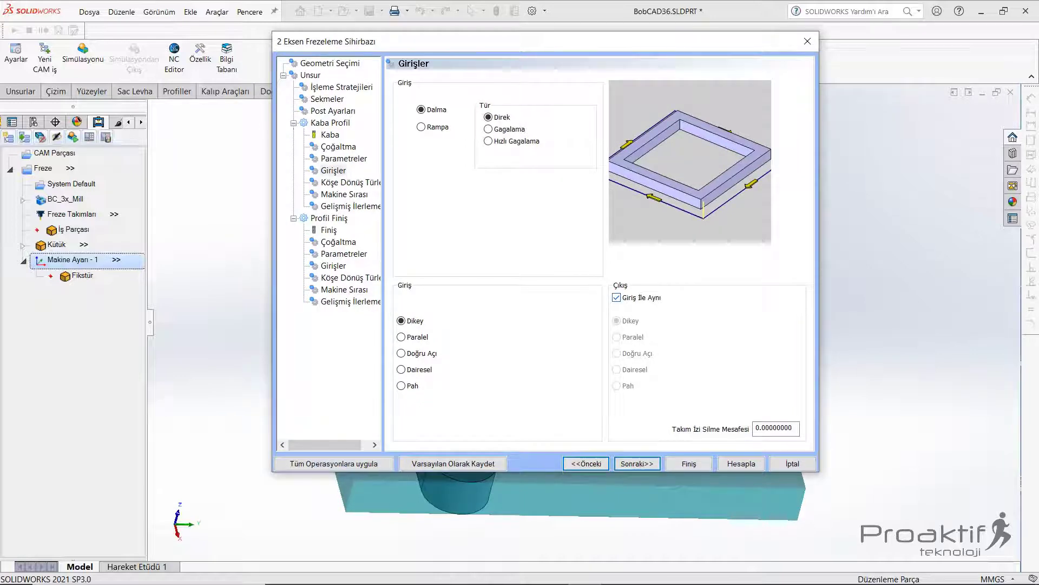
{"action": "left_click", "coordinate": [616, 297]}
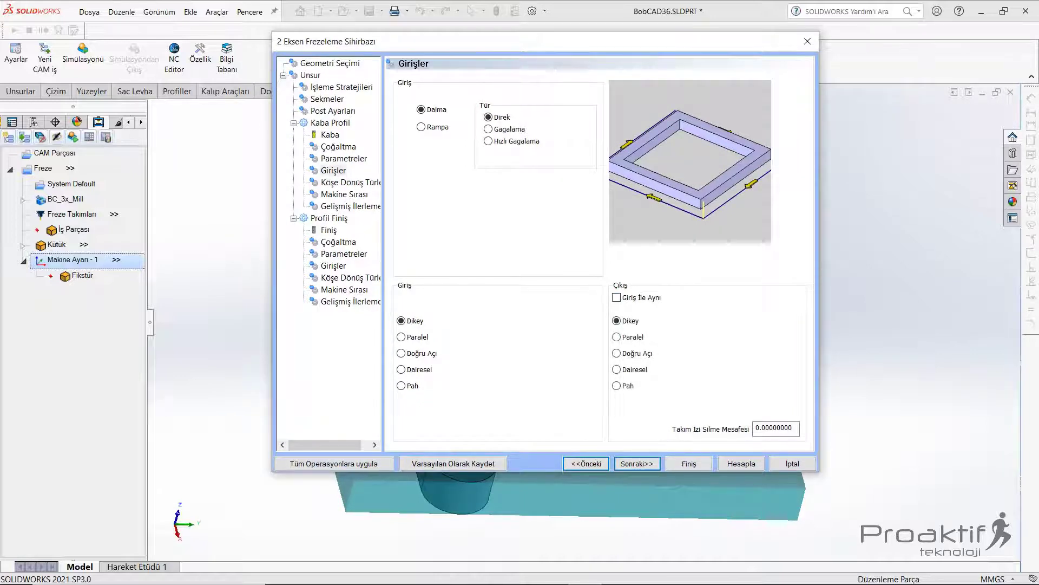
{"action": "left_click", "coordinate": [616, 298]}
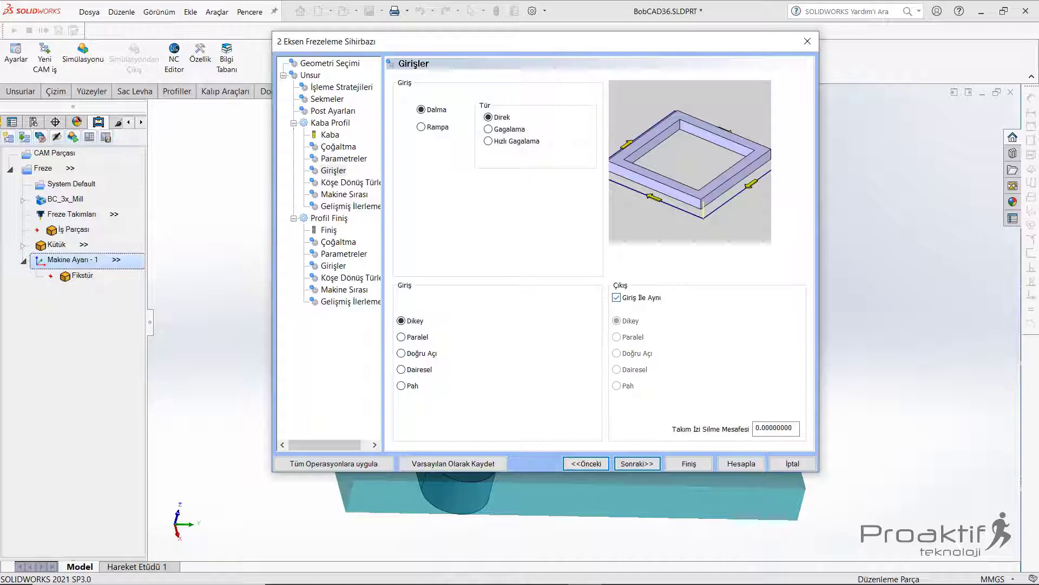
{"action": "left_click", "coordinate": [637, 464]}
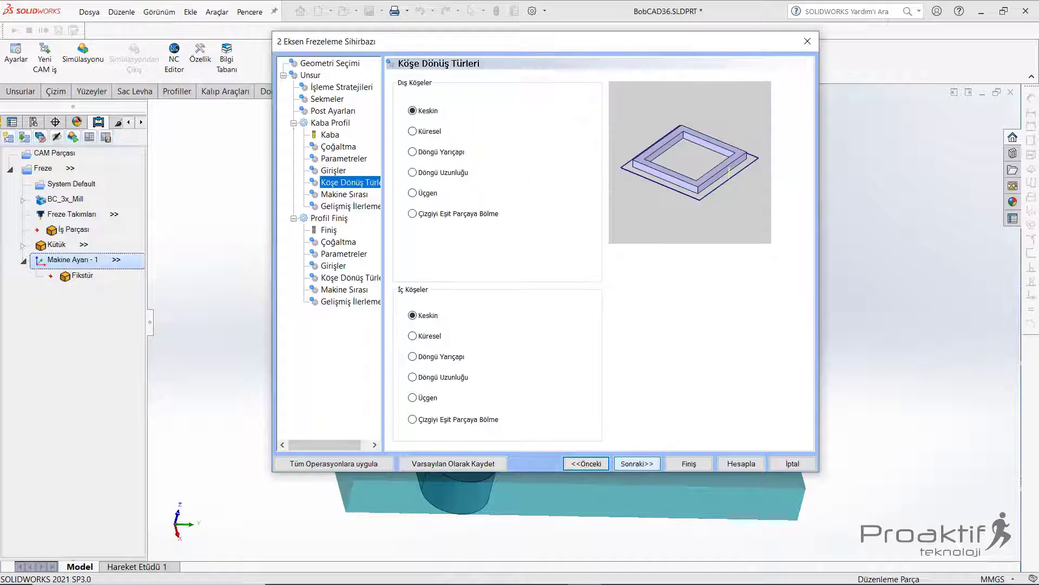
Preview rounded, loop-radius, loop-length and triangular outer corners, then keep outer corners Keskin.
{"action": "left_click_drag", "start_coordinate": [433, 41], "coordinate": [404, 56]}
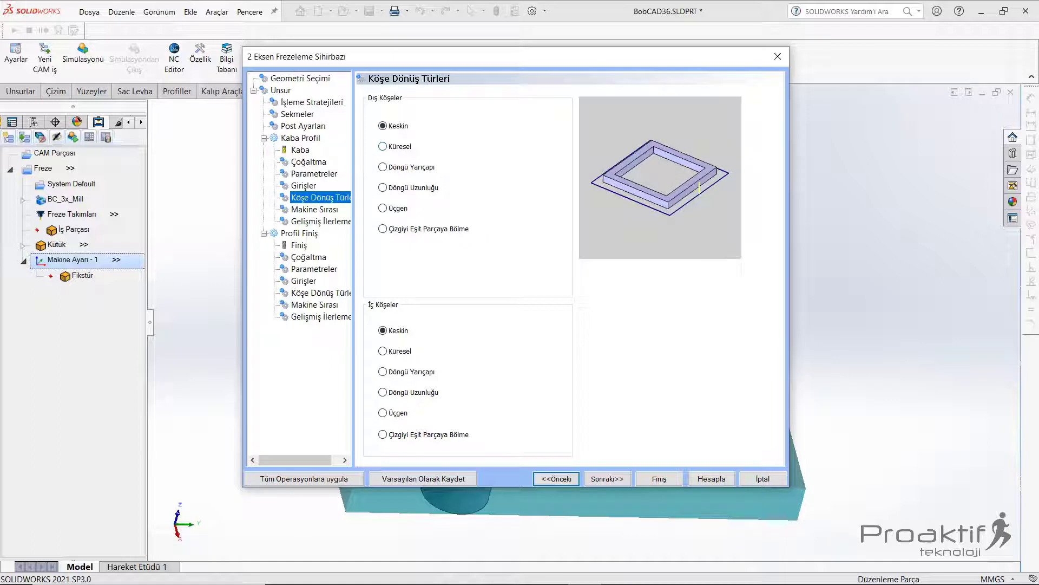
{"action": "left_click", "coordinate": [382, 146]}
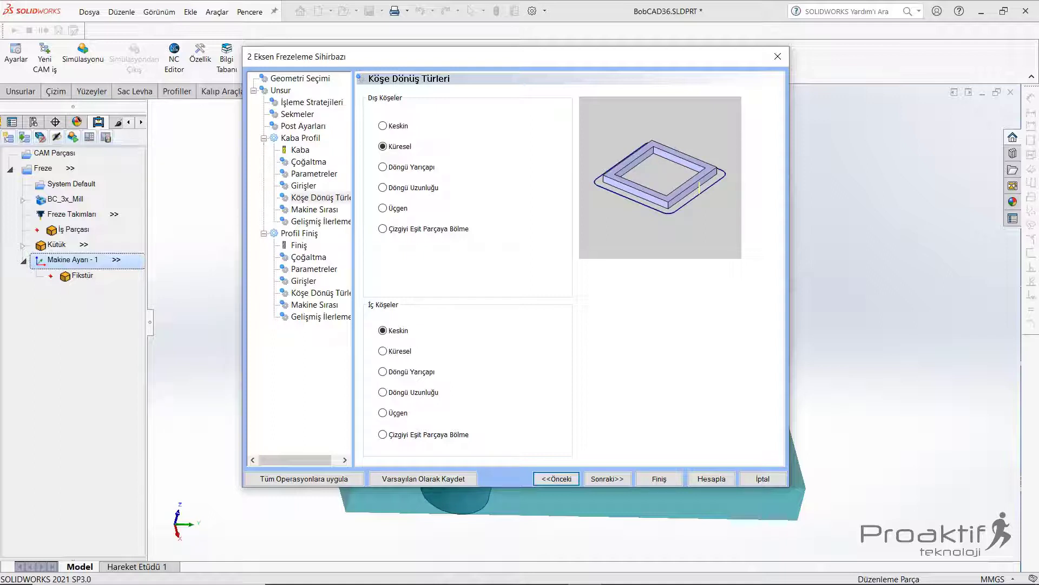
{"action": "key", "text": "Down"}
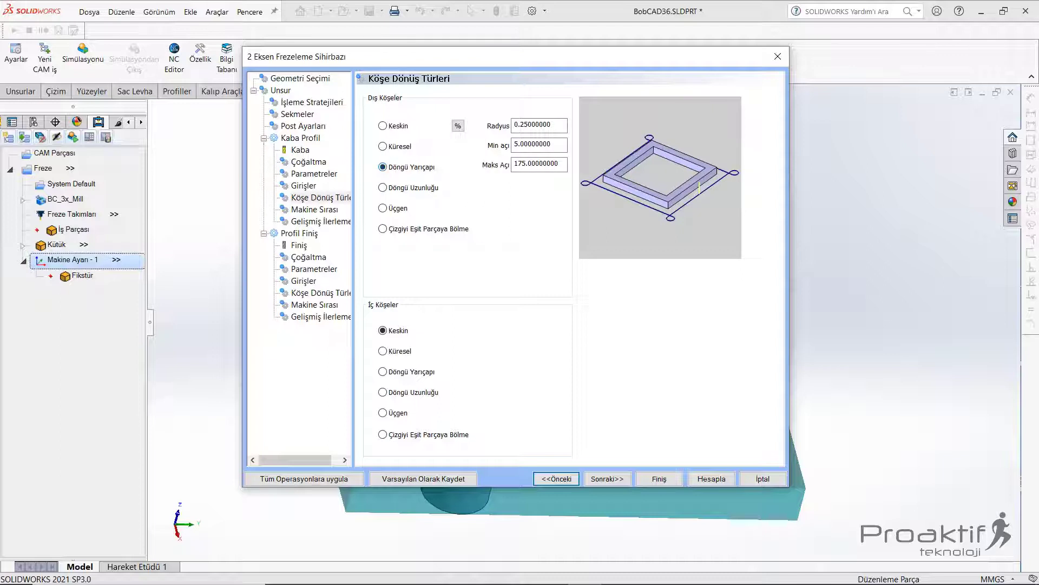
{"action": "key", "text": "Down"}
{"action": "key", "text": "Down"}
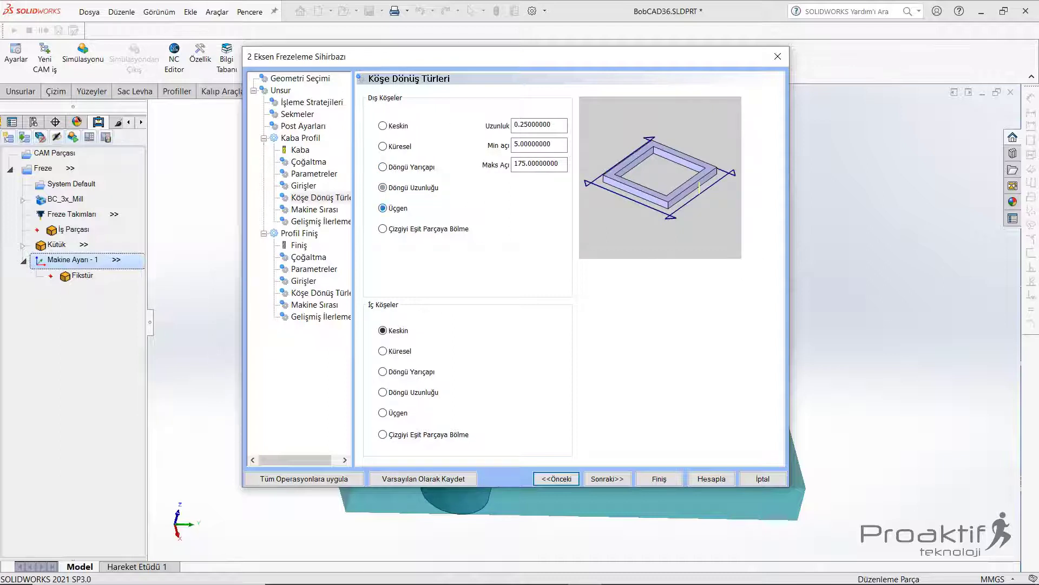
{"action": "key", "text": "Down"}
{"action": "key", "text": "Down"}
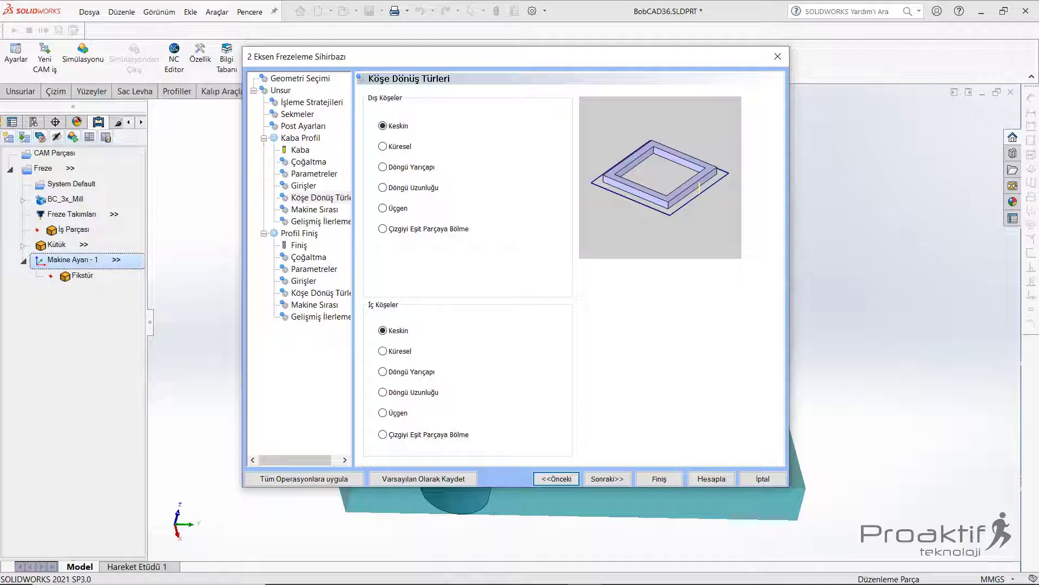
{"action": "key", "text": "Down"}
{"action": "key", "text": "Tab"}
{"action": "key", "text": "Return"}
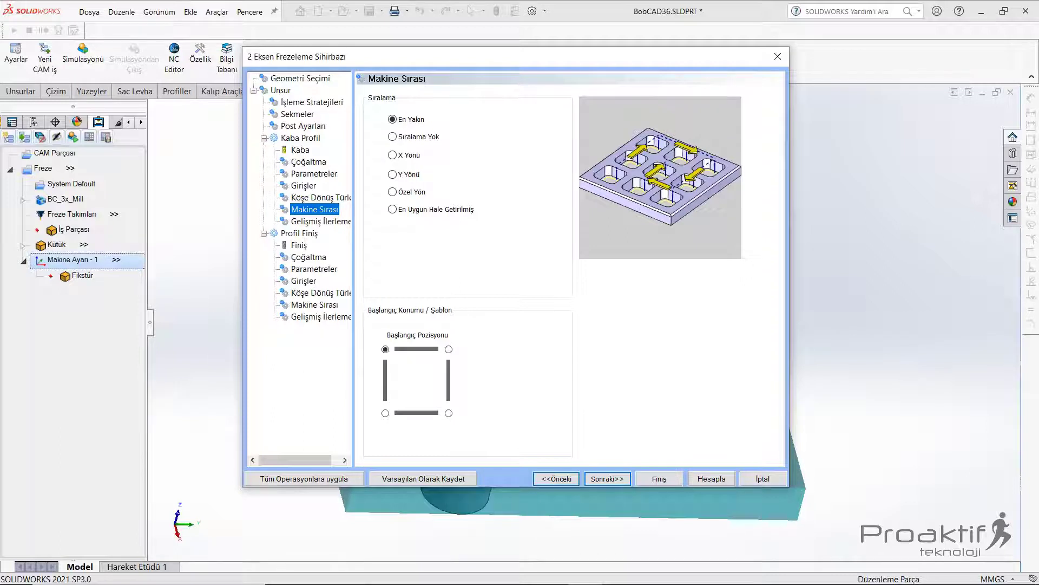
Skip the Makine Sırası and Gelişmiş İlerlemeler pages to reach the Profil Finiş tool page.
{"action": "left_click", "coordinate": [448, 350]}
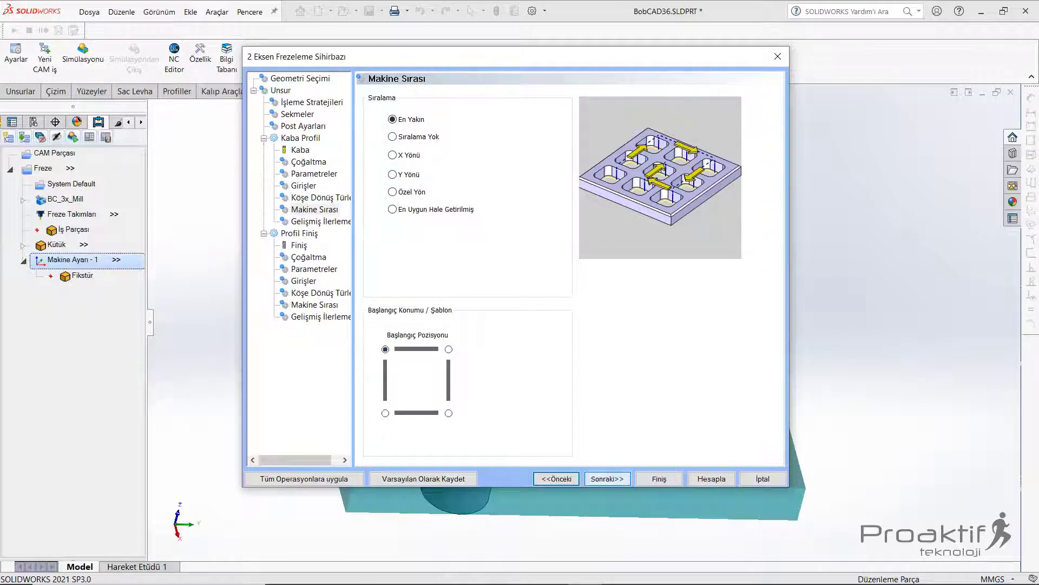
{"action": "left_click", "coordinate": [607, 479]}
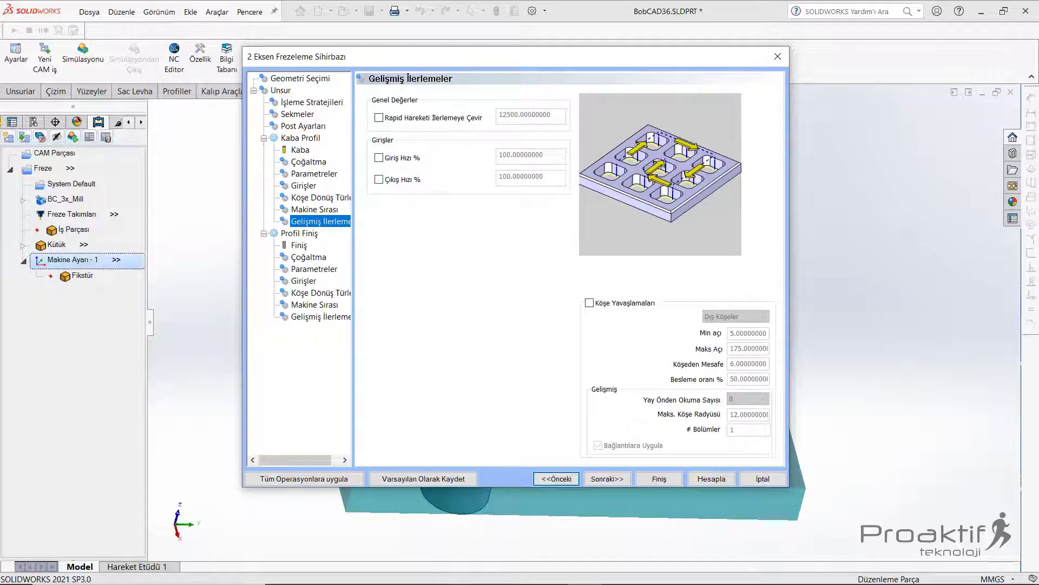
{"action": "left_click", "coordinate": [607, 479]}
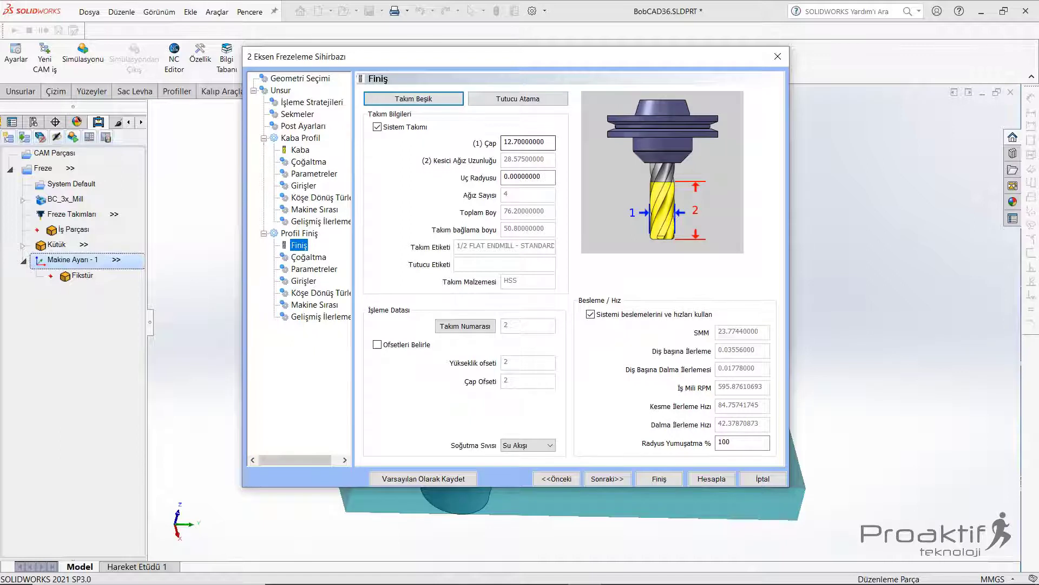
Change the Profil Finiş tool to a 15 mm diameter endmill with 0 tip radius.
{"action": "key", "text": "Tab"}
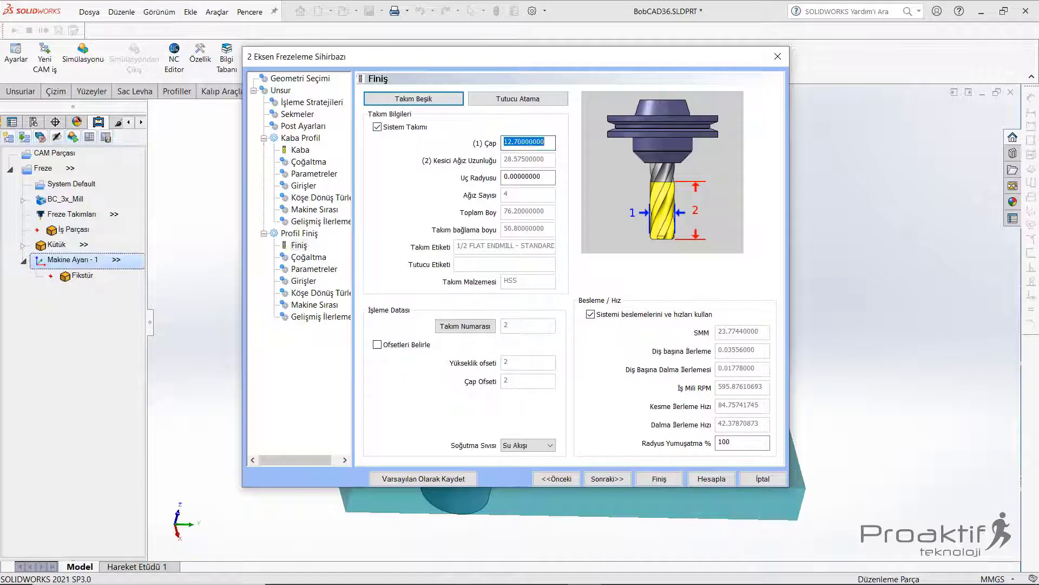
{"action": "type", "text": "15"}
{"action": "key", "text": "Tab"}
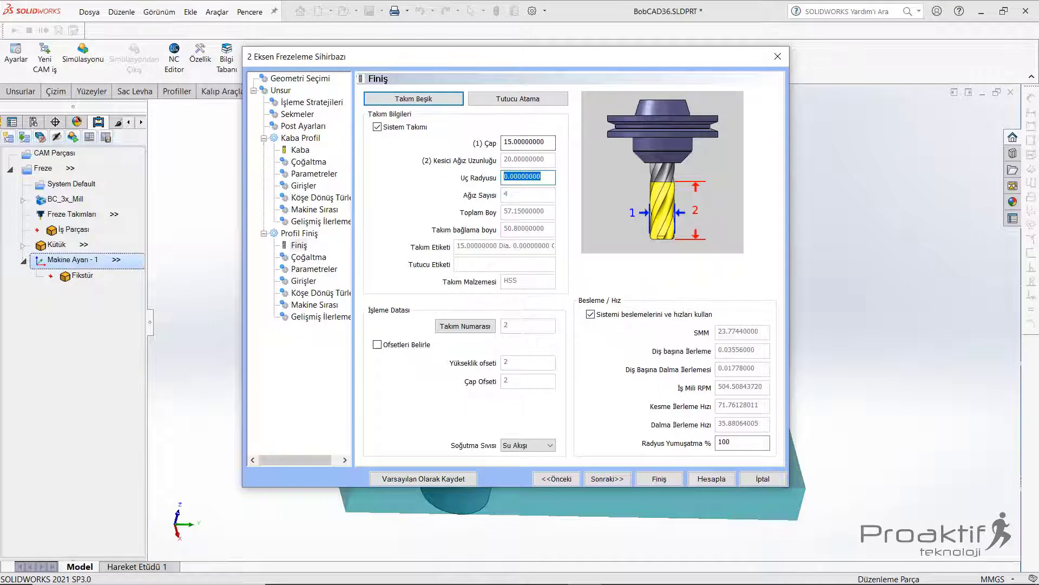
{"action": "left_click", "coordinate": [533, 177]}
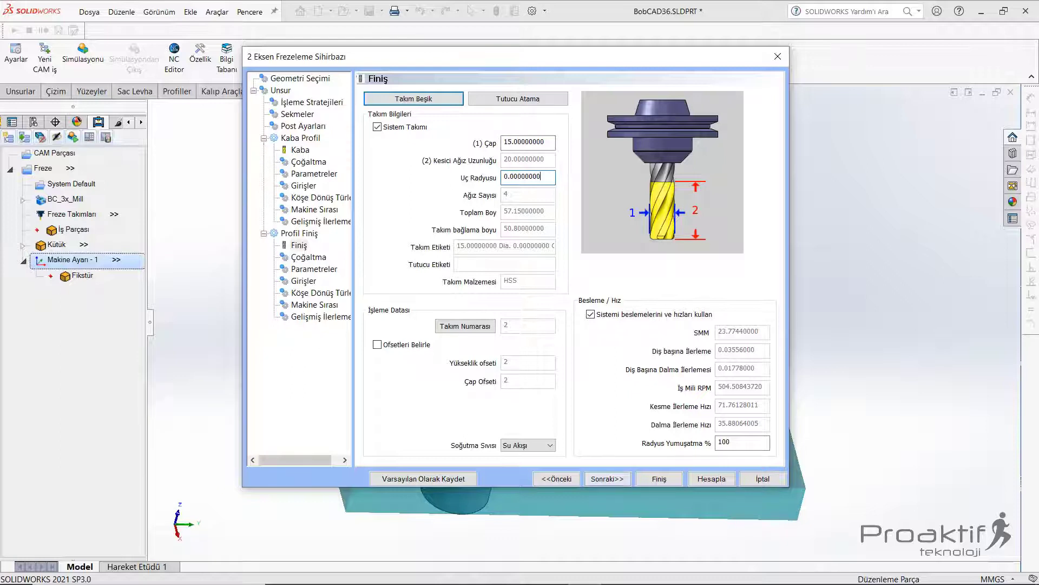
{"action": "left_click", "coordinate": [606, 479]}
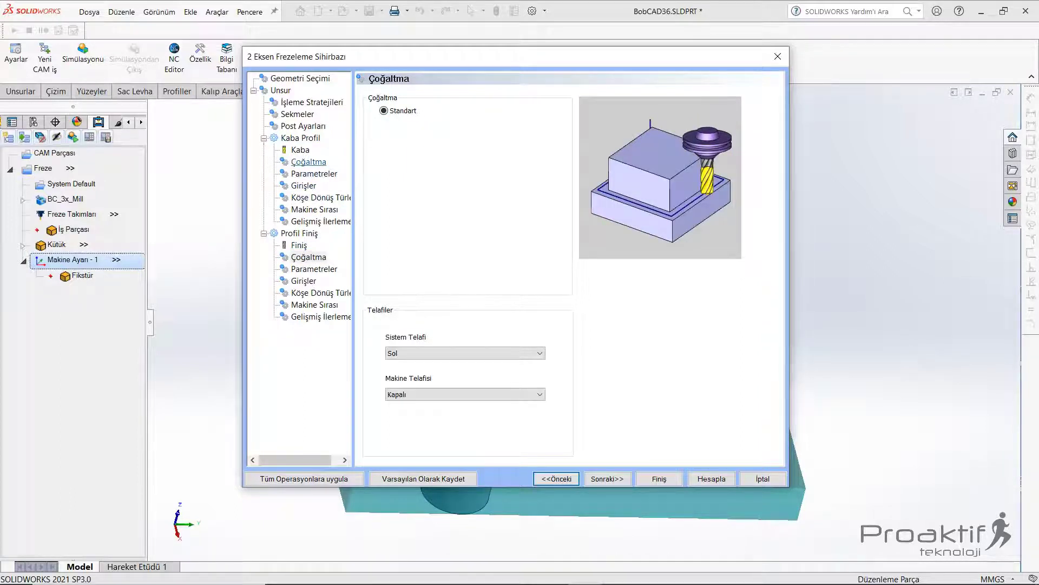
Compare the Kaba Profil and Profil Finiş cutter compensation settings.
{"action": "left_click", "coordinate": [309, 162]}
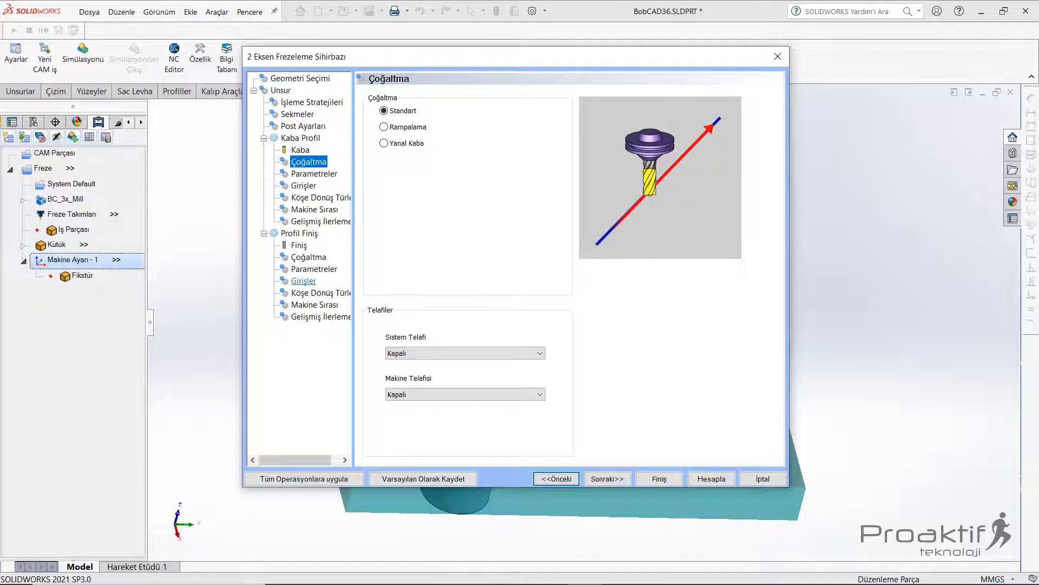
{"action": "left_click", "coordinate": [308, 256]}
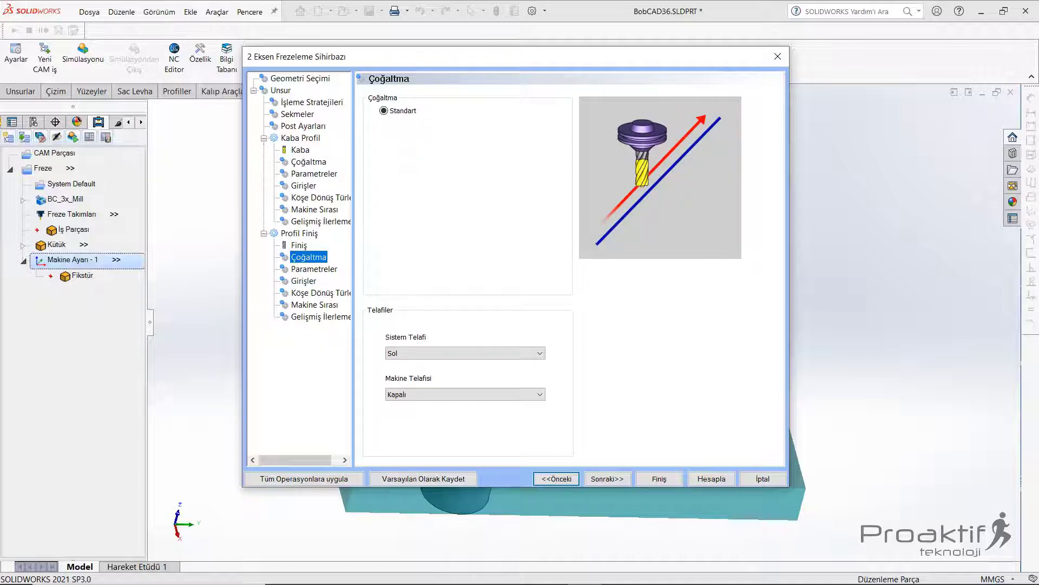
{"action": "left_click", "coordinate": [607, 478]}
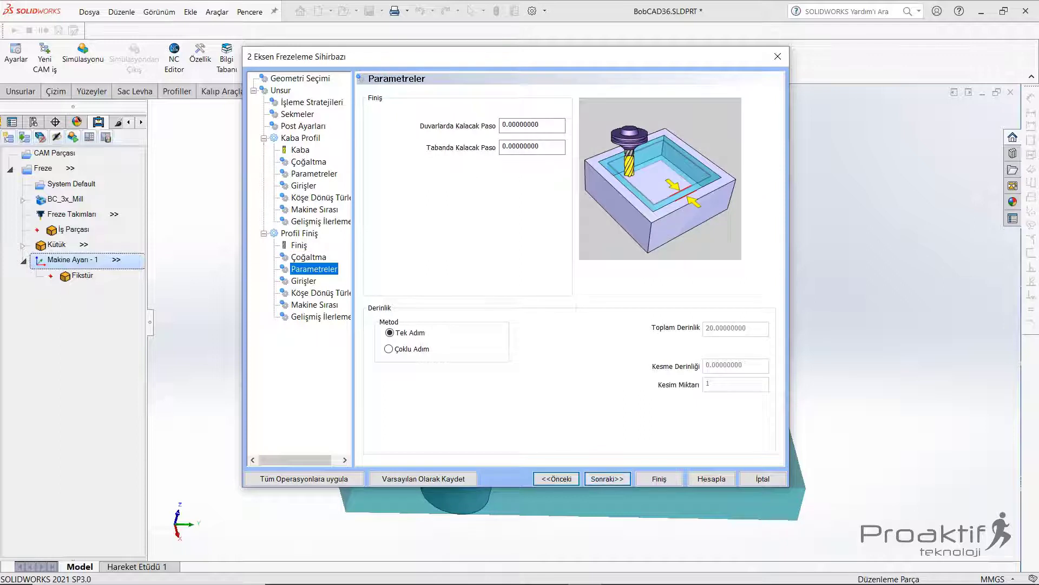
Set Profil Finiş to Çoklu Adım with Tanımlanmış Derinlikler at 2 mm cut depth.
{"action": "key", "text": "Tab"}
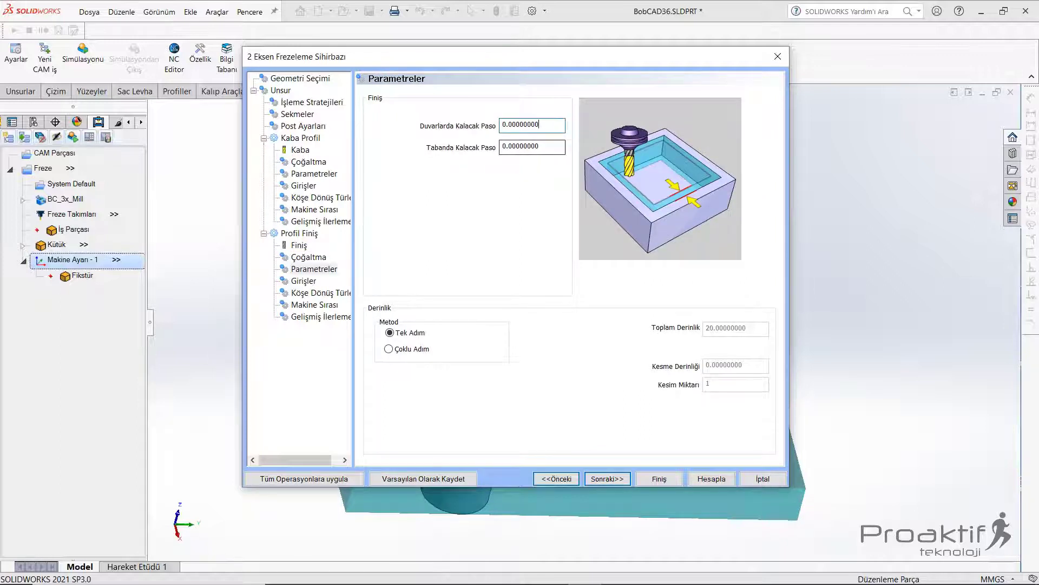
{"action": "left_click", "coordinate": [389, 348]}
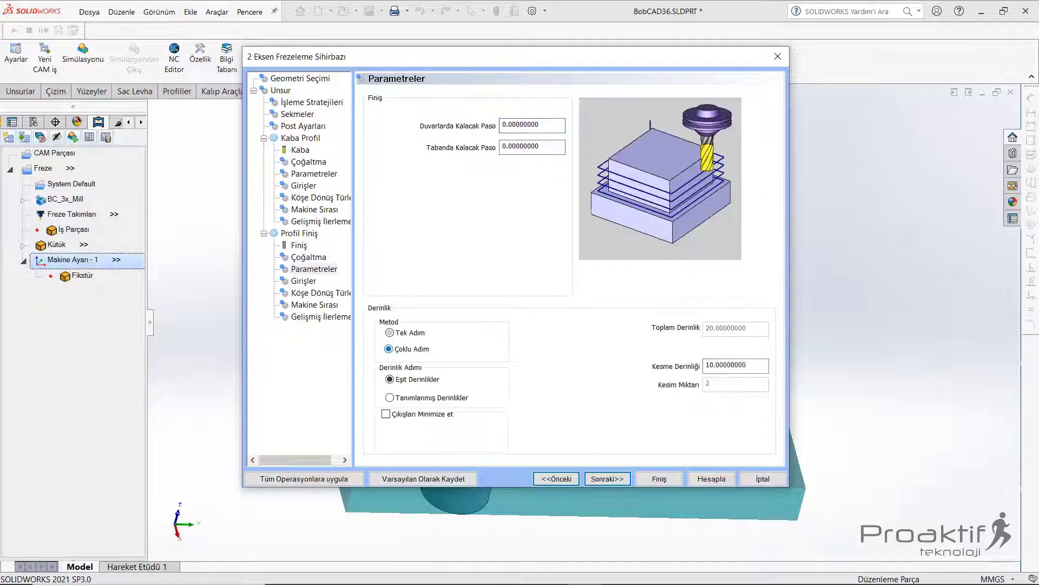
{"action": "left_click", "coordinate": [390, 397]}
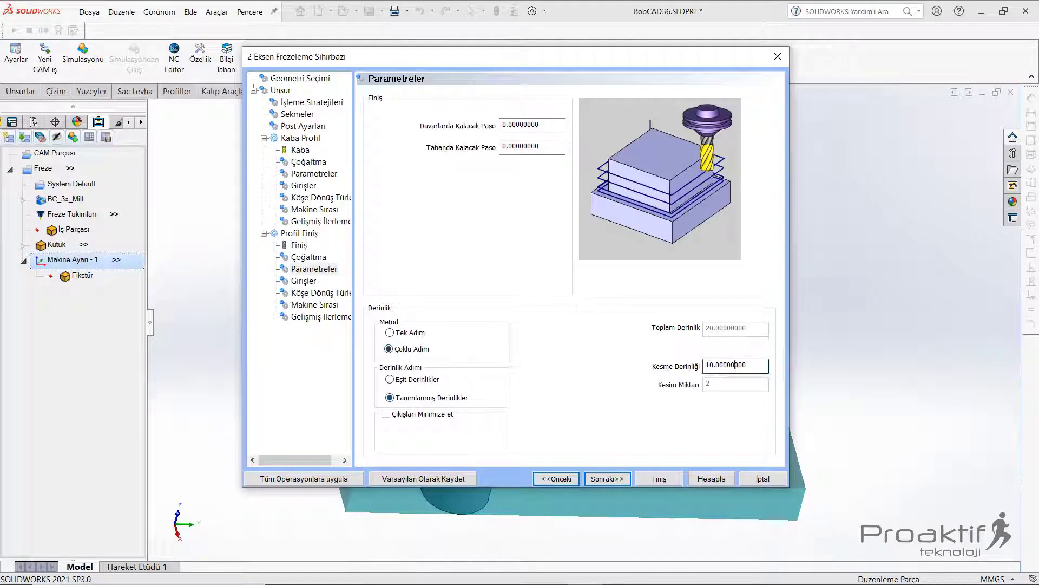
{"action": "double_click", "coordinate": [726, 365]}
{"action": "type", "text": "2"}
{"action": "key", "text": "Tab"}
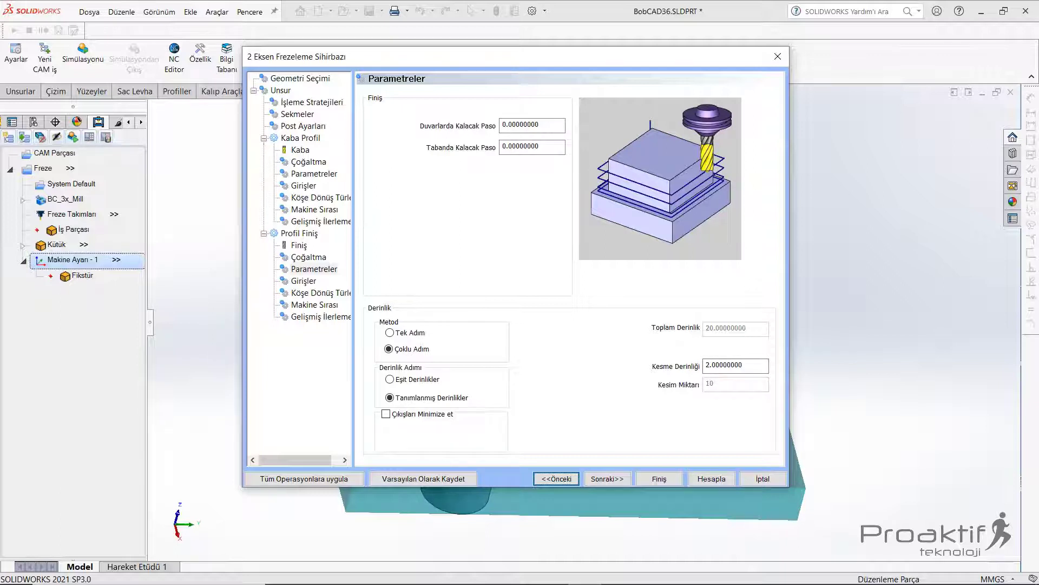
{"action": "key", "text": "Tab"}
{"action": "key", "text": "Return"}
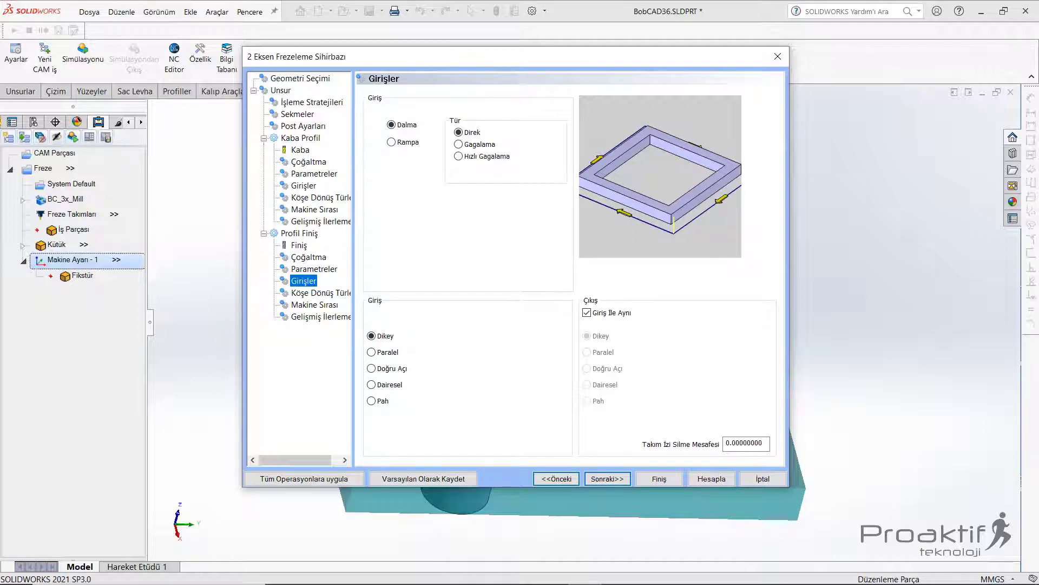
Preview Paralel, Doğru Açı, Dairesel and Pah lead-ins, then keep the Dikey lead-in.
{"action": "key", "text": "shift+Tab"}
{"action": "key", "text": "Tab"}
{"action": "key", "text": "Down"}
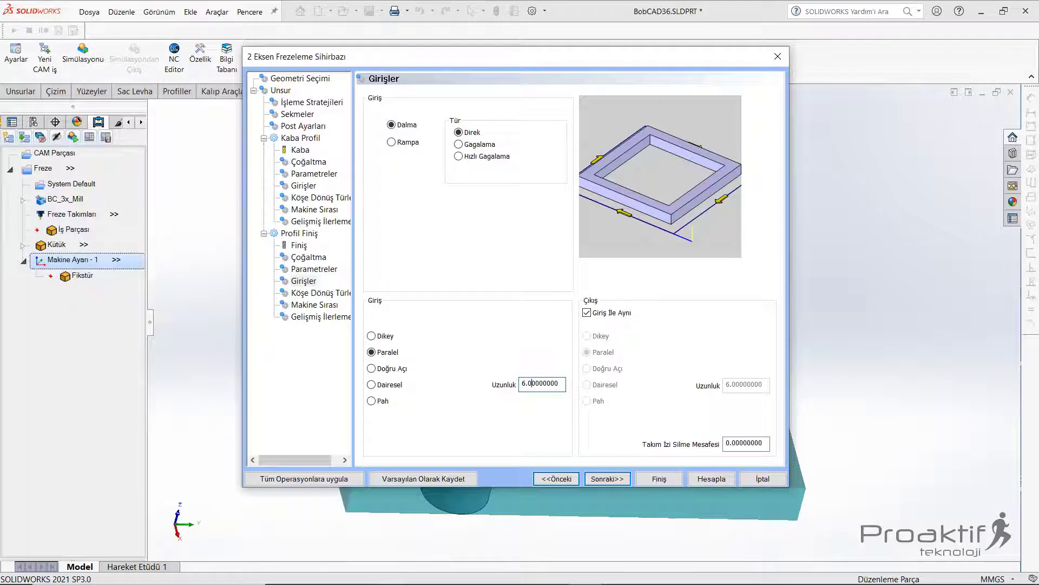
{"action": "key", "text": "Down"}
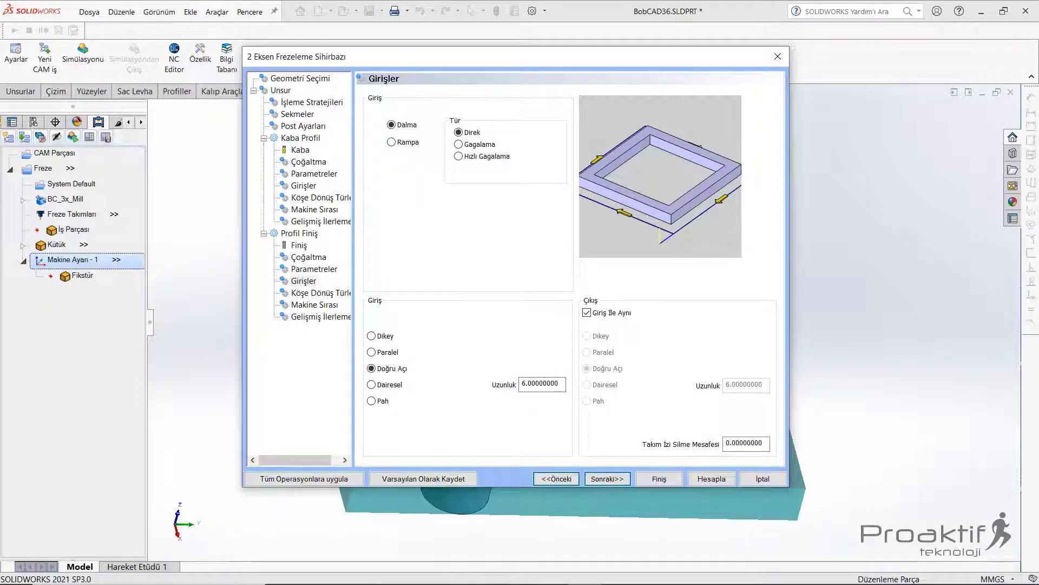
{"action": "key", "text": "Down"}
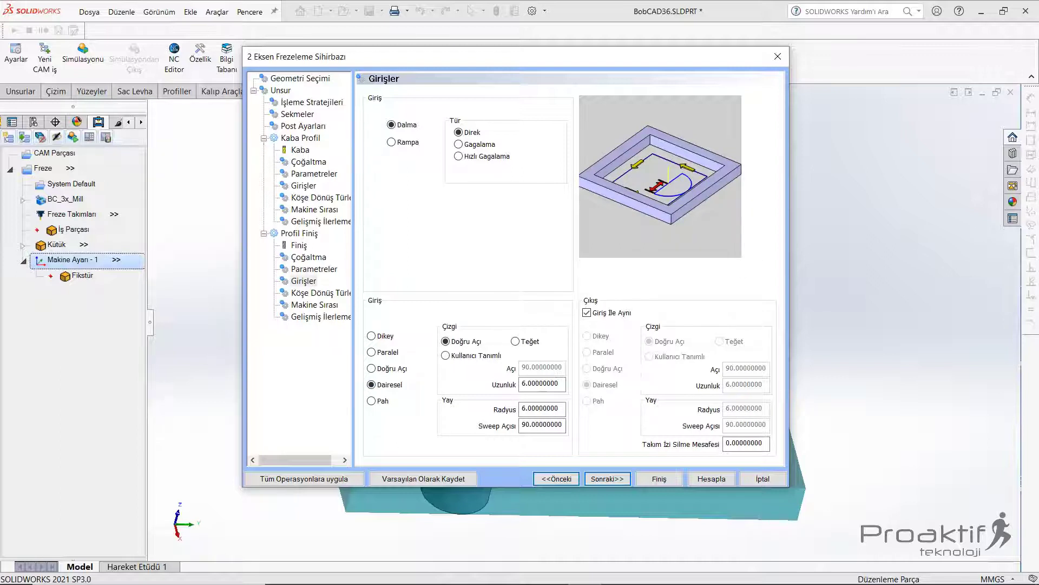
{"action": "key", "text": "Down"}
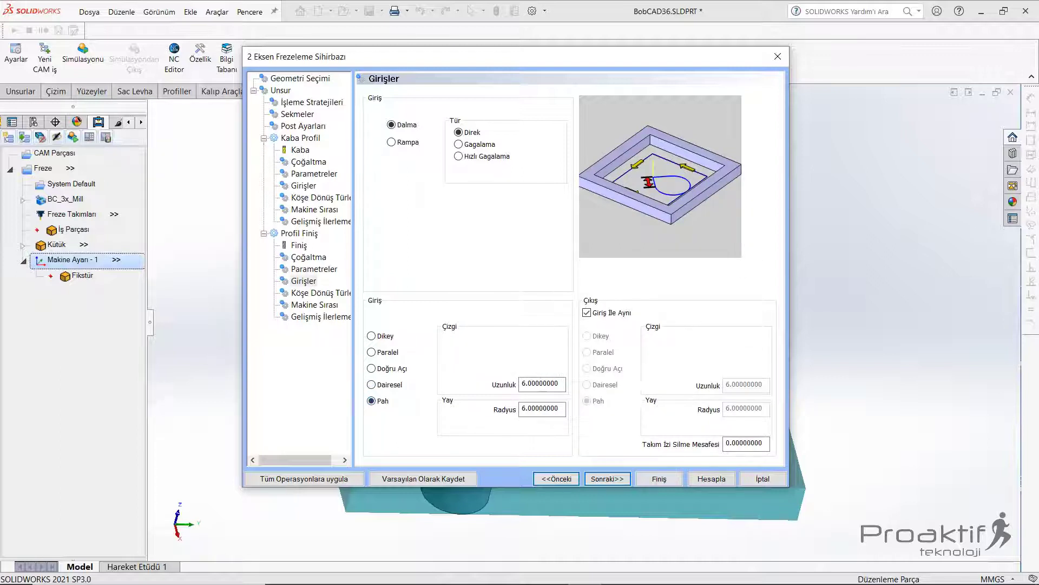
{"action": "key", "text": "Down"}
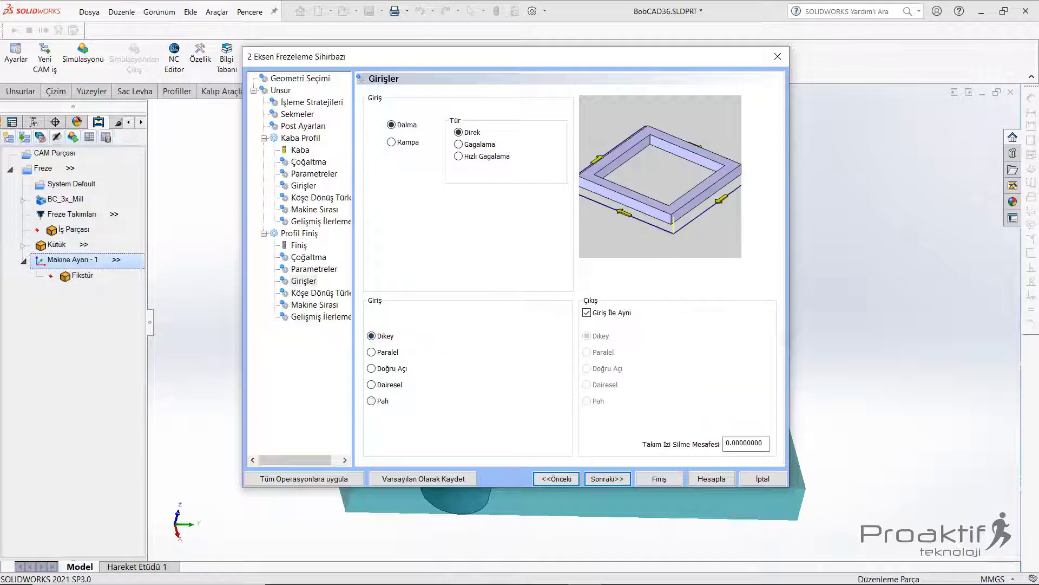
{"action": "key", "text": "Return"}
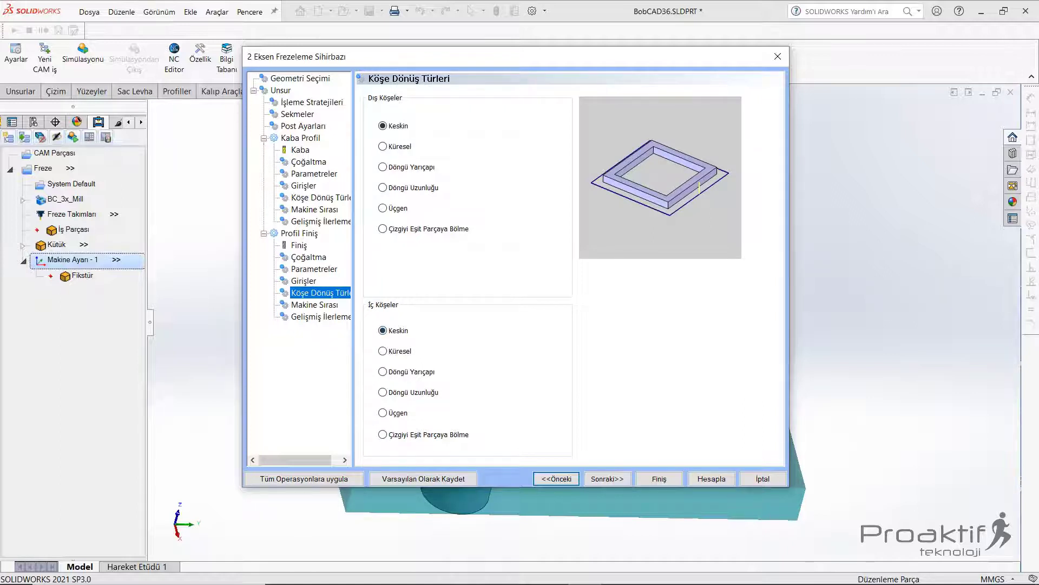
Accept the default machining order and advanced feeds, then finish the milling wizard.
{"action": "key", "text": "Return"}
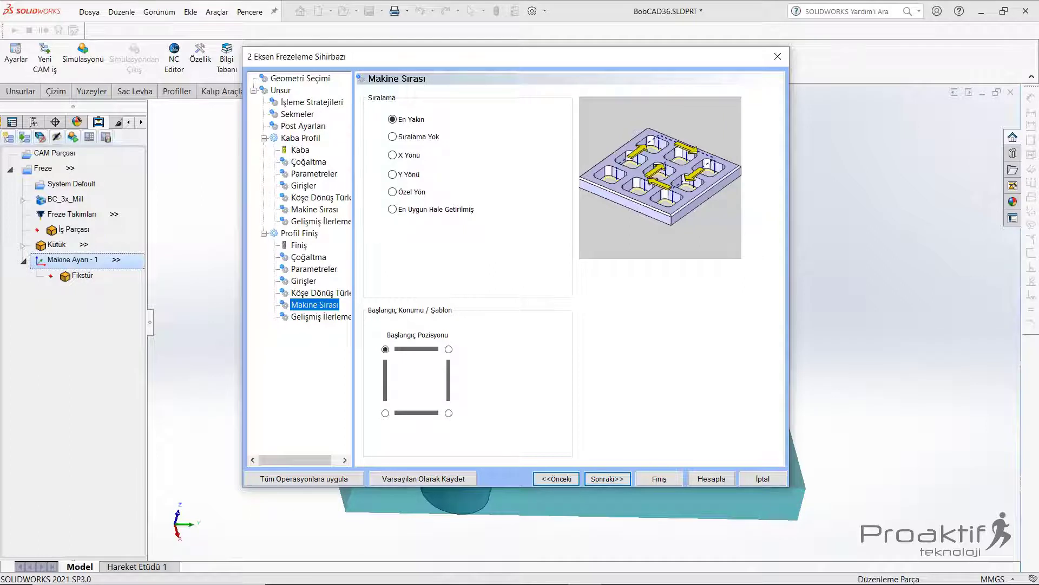
{"action": "key", "text": "Return"}
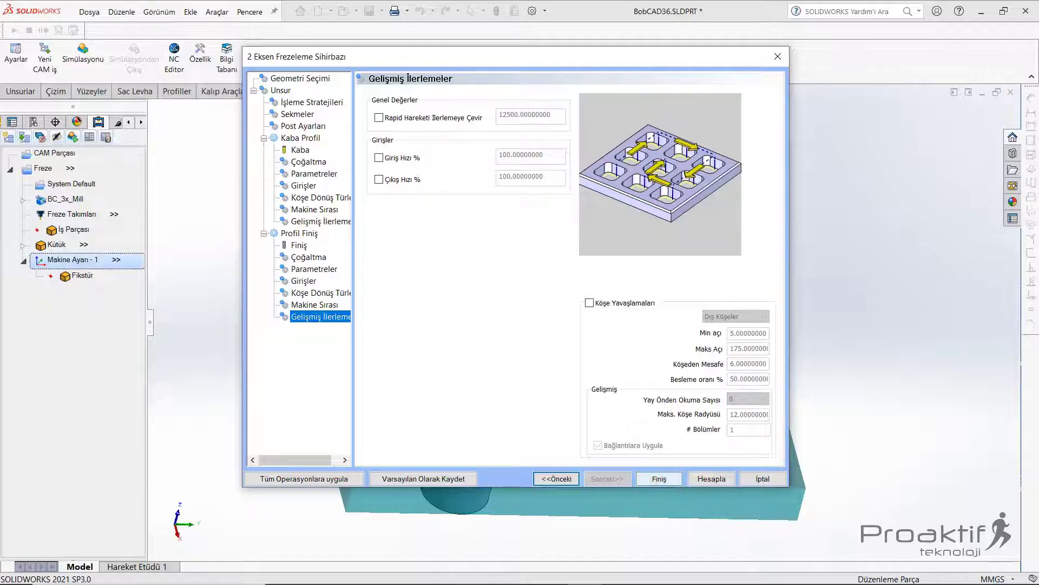
{"action": "left_click", "coordinate": [659, 478]}
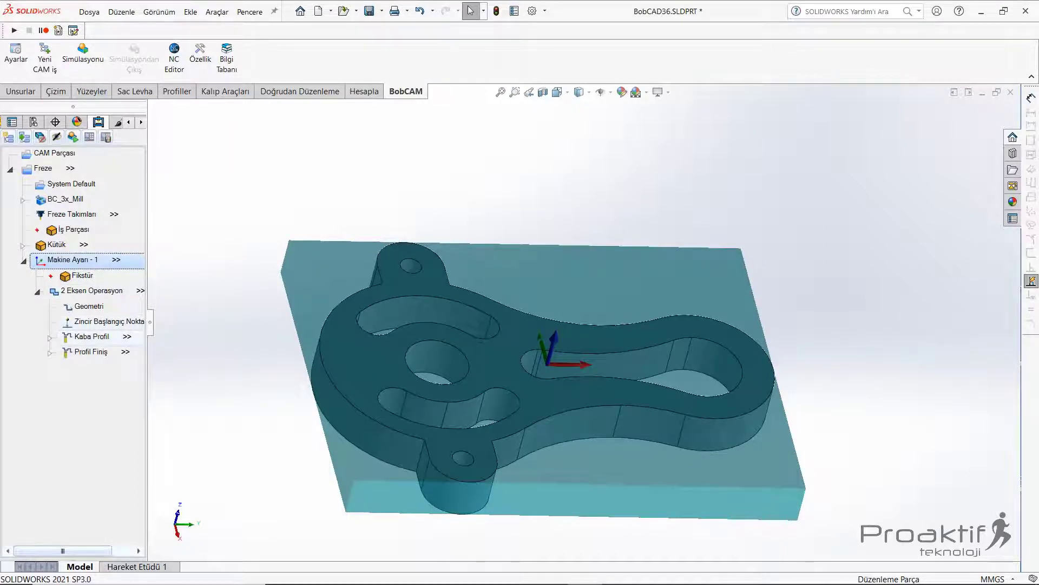
Compute the Kaba Profil toolpath and expand it to its Başlangıç Noktası.
{"action": "right_click", "coordinate": [82, 338]}
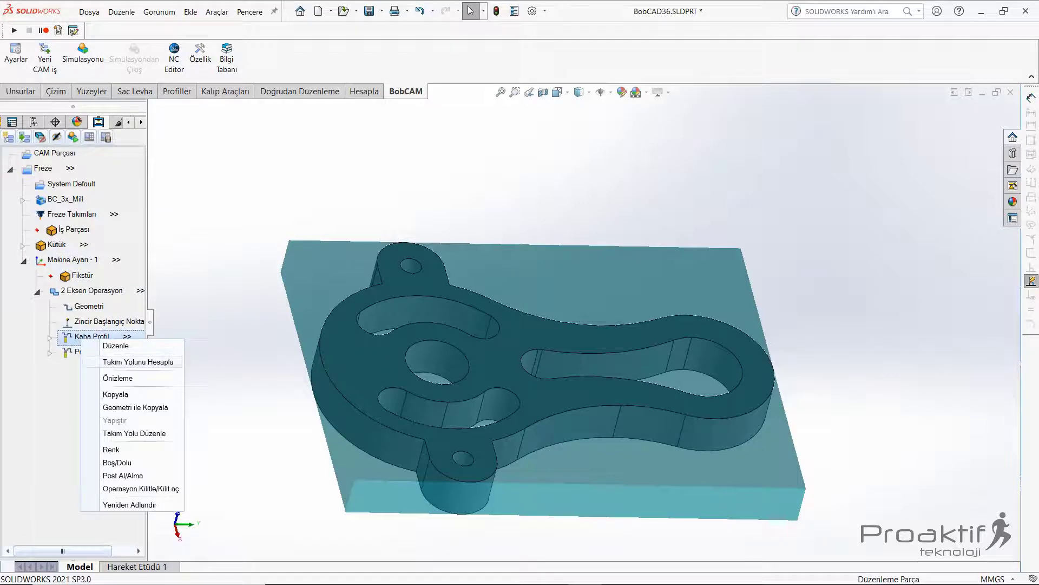
{"action": "left_click", "coordinate": [139, 362]}
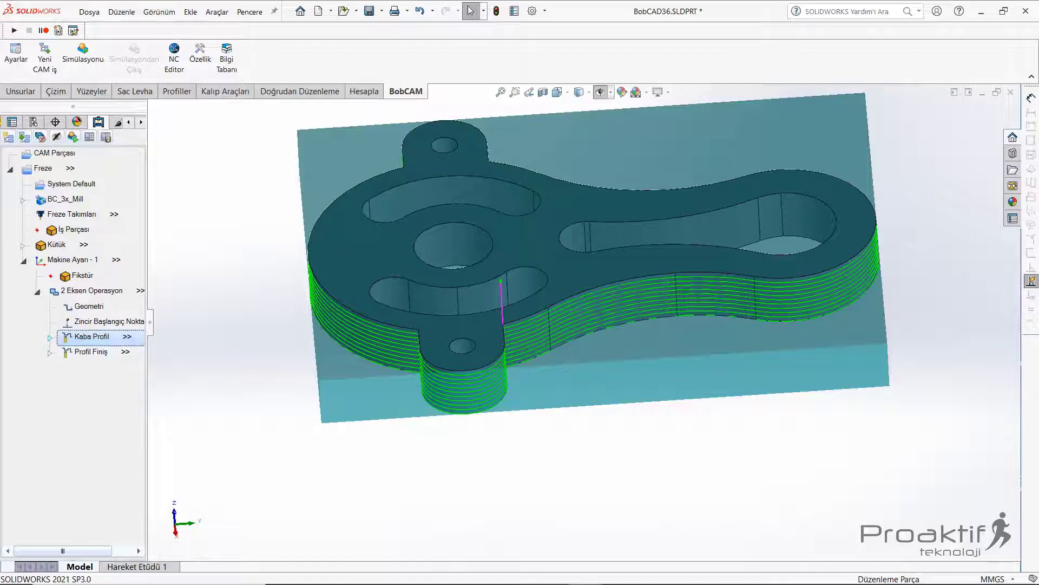
{"action": "left_click", "coordinate": [49, 337]}
{"action": "right_click", "coordinate": [87, 353]}
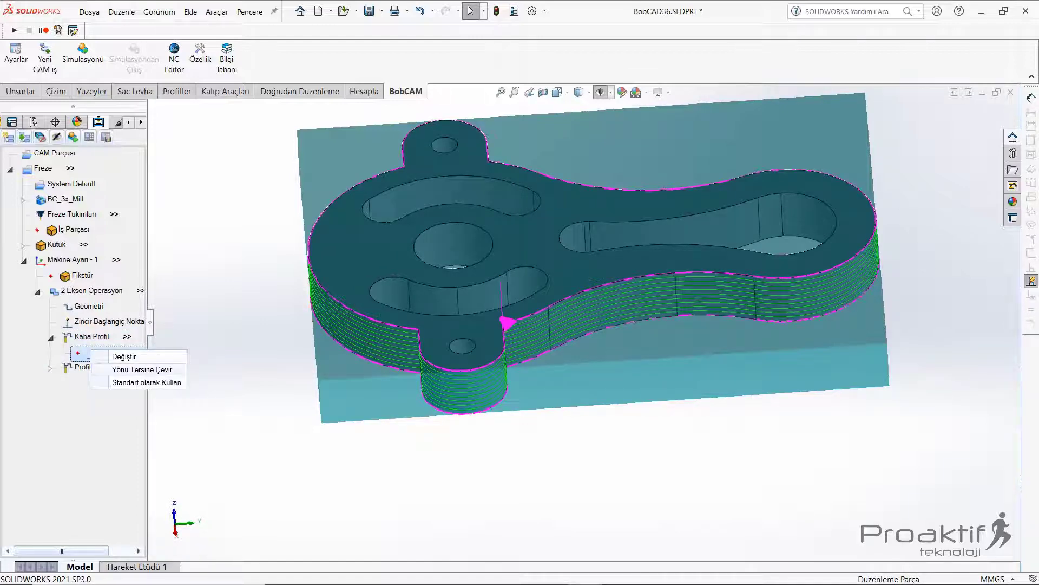
Dismiss the start point and Kaba Profil menus and scroll the CAM tree down.
{"action": "left_click", "coordinate": [142, 369]}
{"action": "right_click", "coordinate": [87, 337]}
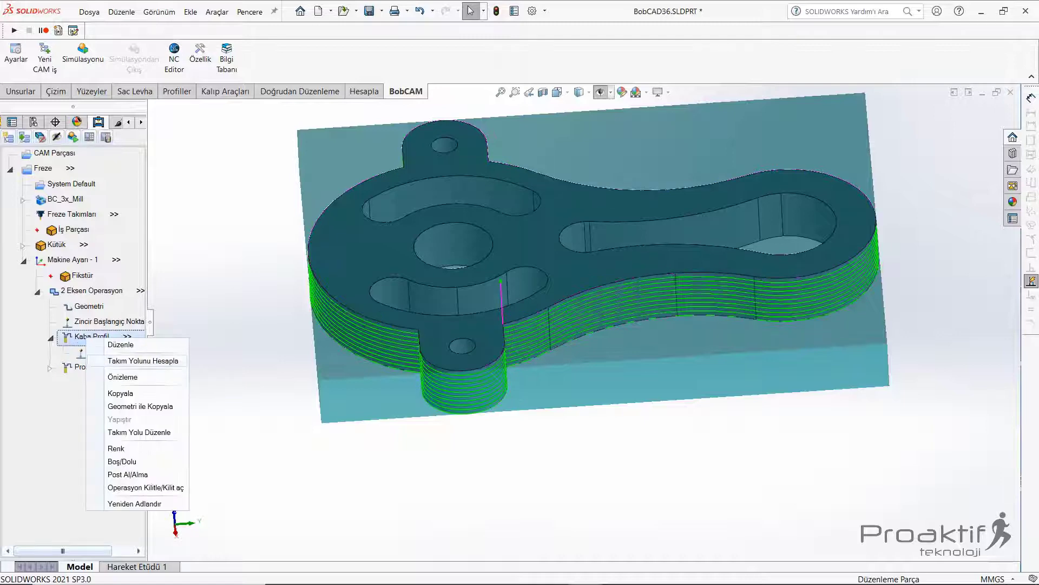
{"action": "left_click", "coordinate": [108, 373]}
{"action": "scroll", "coordinate": [444, 241], "scroll_direction": "down", "scroll_amount": 3}
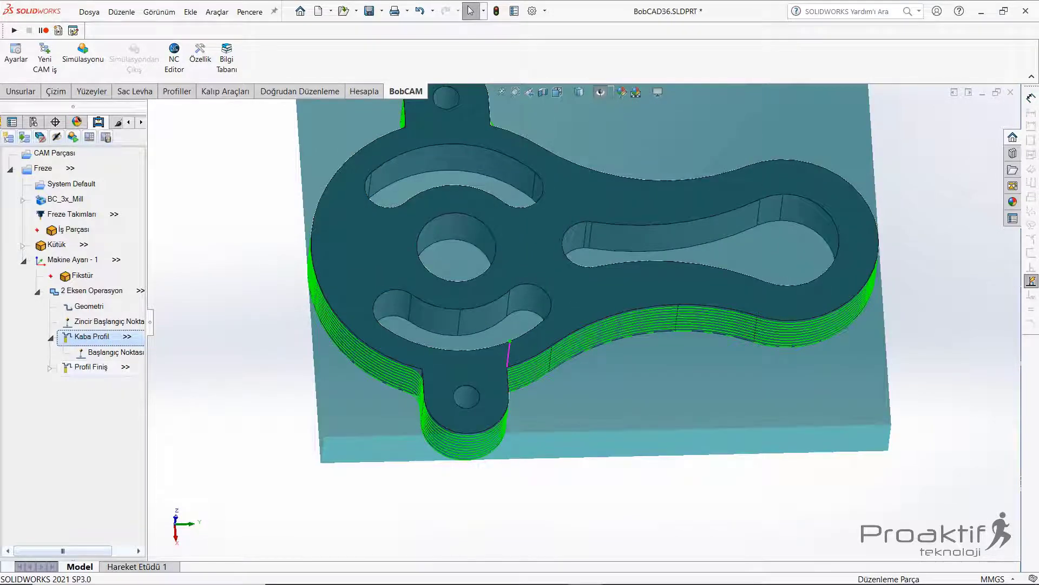
Expand Profil Finiş and inspect its Başlangıç Noktası options.
{"action": "right_click", "coordinate": [84, 367]}
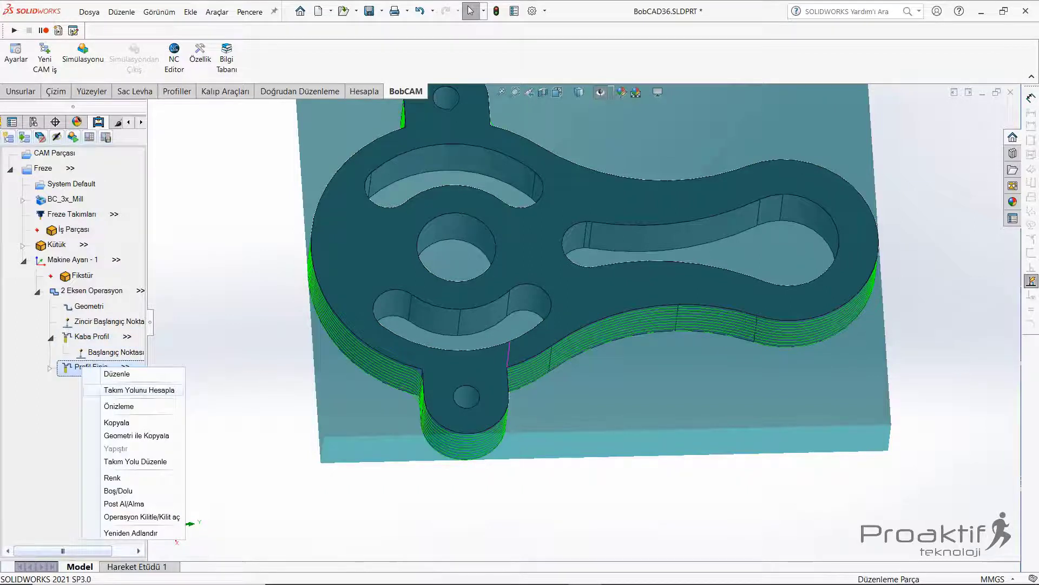
{"action": "left_click", "coordinate": [139, 390]}
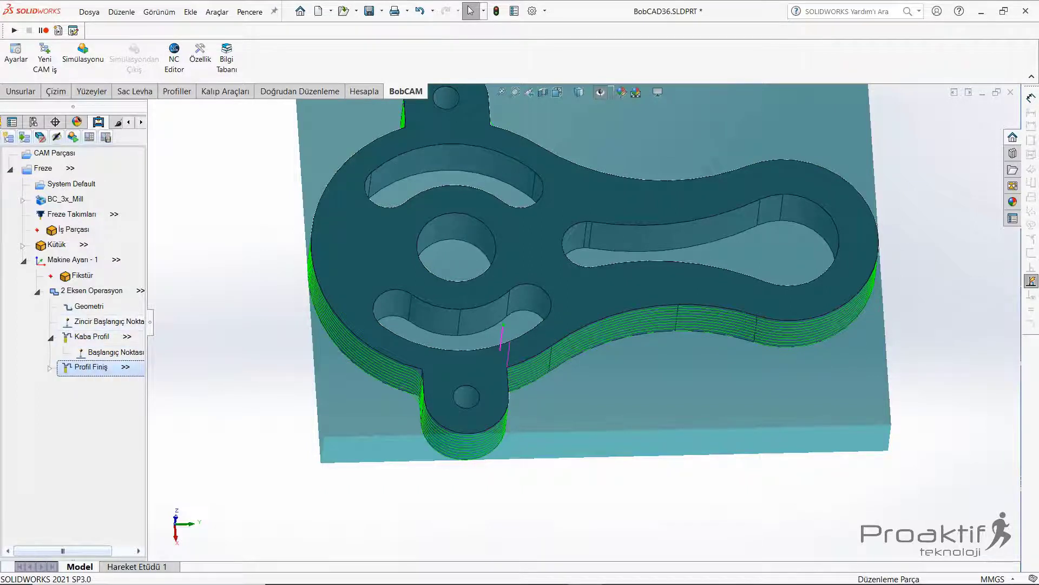
{"action": "left_click", "coordinate": [50, 367]}
{"action": "left_click", "coordinate": [116, 382]}
{"action": "right_click", "coordinate": [95, 386]}
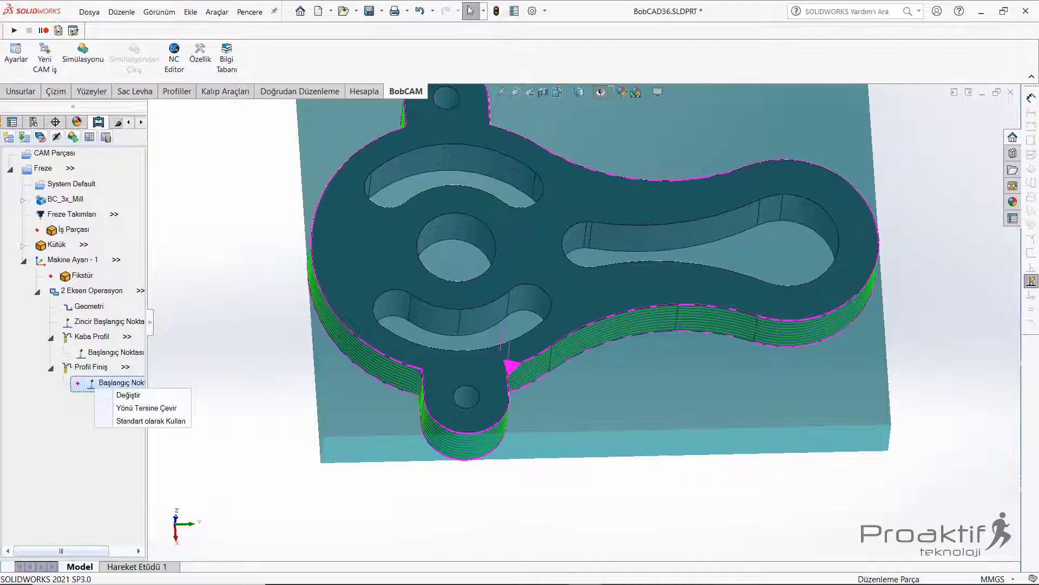
{"action": "right_click", "coordinate": [77, 367]}
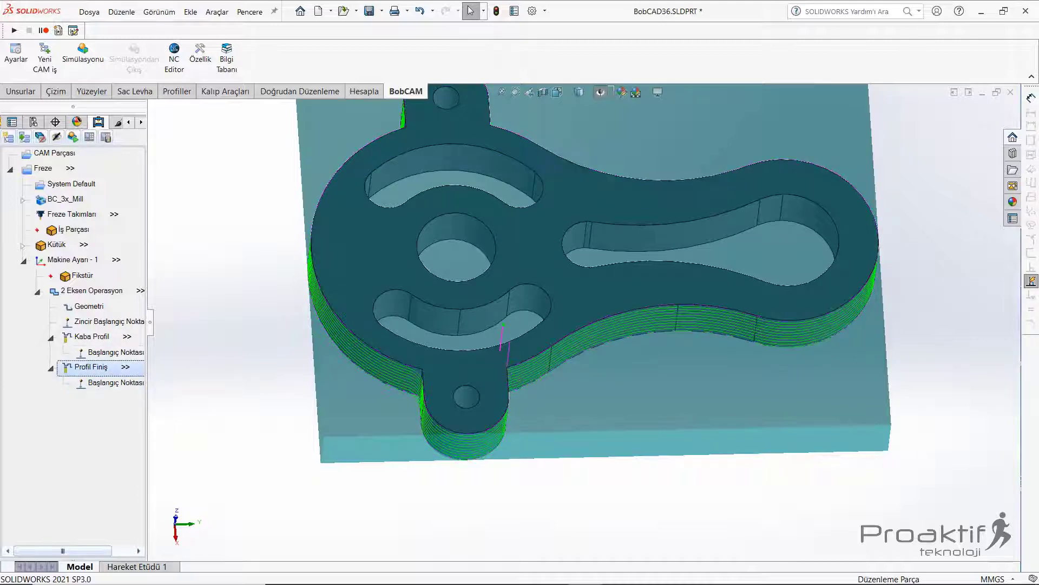
Compute the Profil Finiş toolpath and switch the display to wireframe.
{"action": "left_click", "coordinate": [134, 390]}
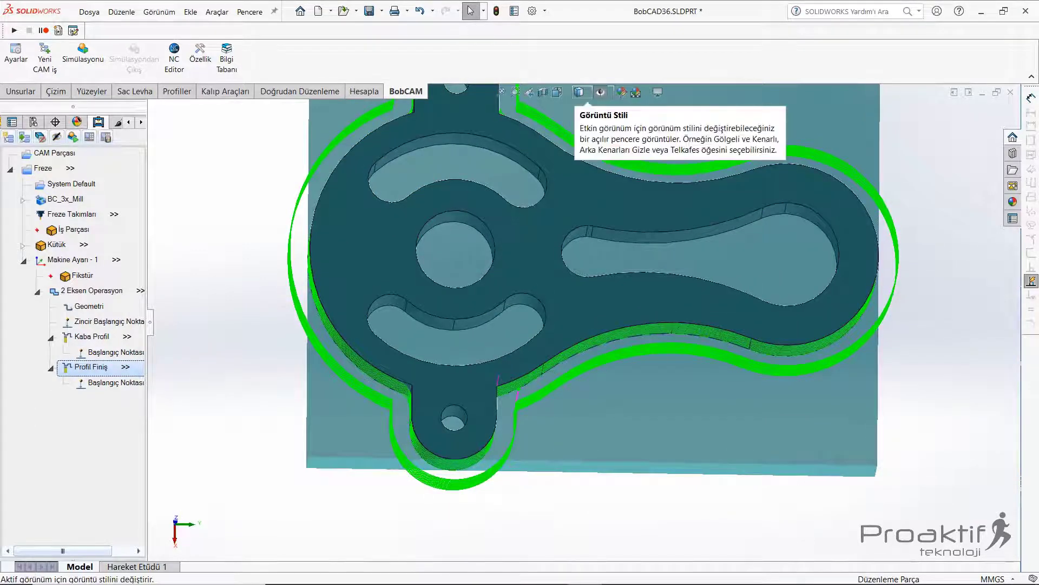
{"action": "left_click", "coordinate": [579, 92]}
{"action": "left_click", "coordinate": [580, 151]}
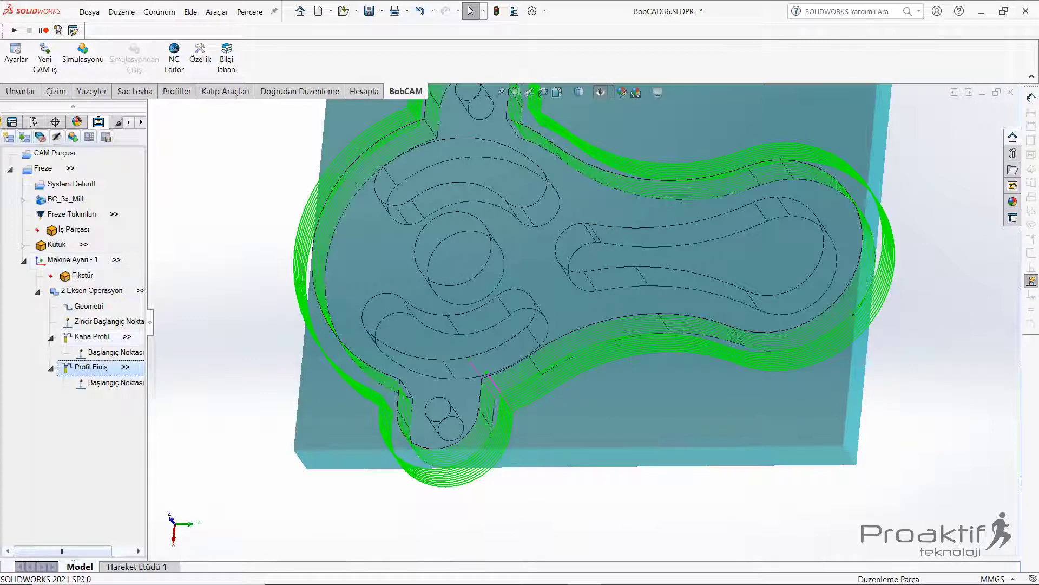
Recompute the Kaba Profil toolpath and show the part shaded with edges.
{"action": "right_click", "coordinate": [89, 337]}
{"action": "key", "text": "Escape"}
{"action": "left_click", "coordinate": [89, 352]}
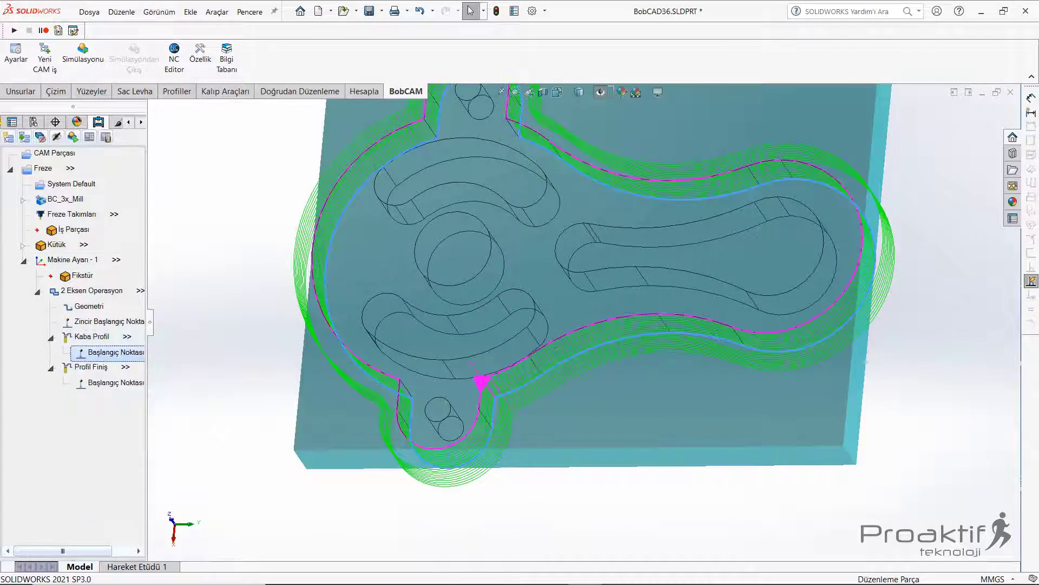
{"action": "right_click", "coordinate": [95, 351]}
{"action": "key", "text": "Escape"}
{"action": "right_click", "coordinate": [91, 336]}
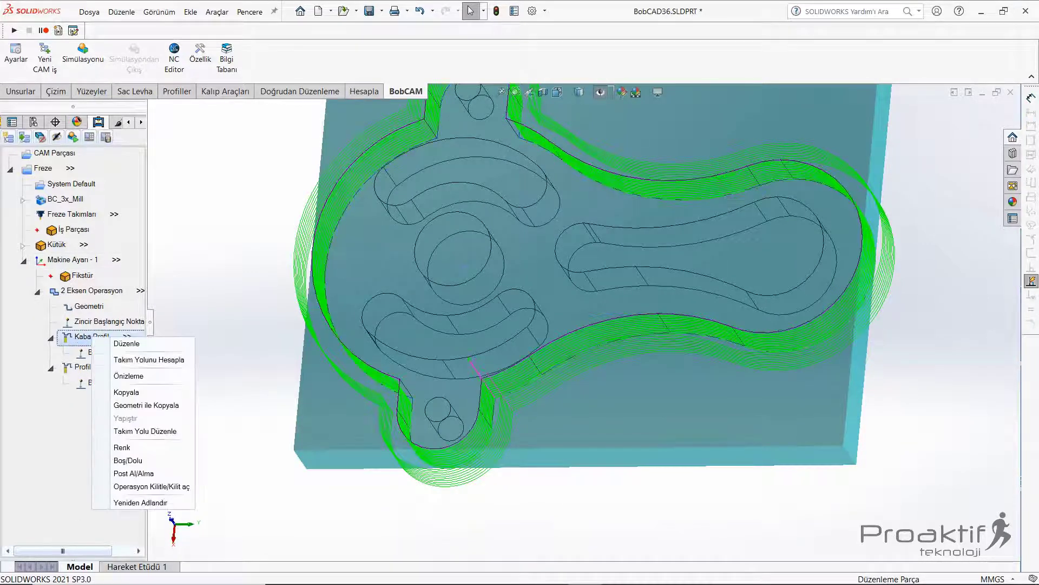
{"action": "left_click", "coordinate": [149, 359]}
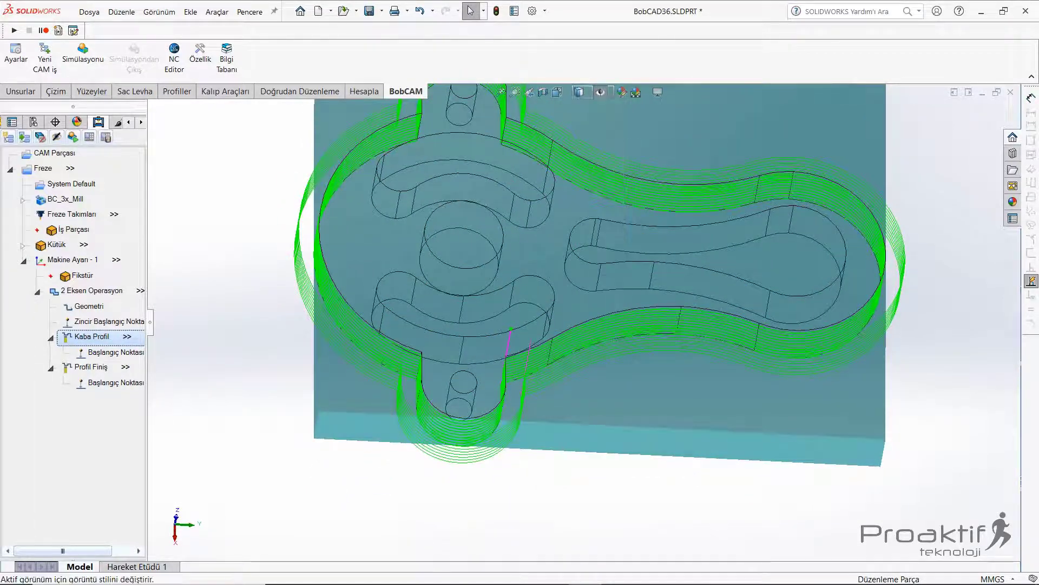
{"action": "left_click", "coordinate": [579, 107]}
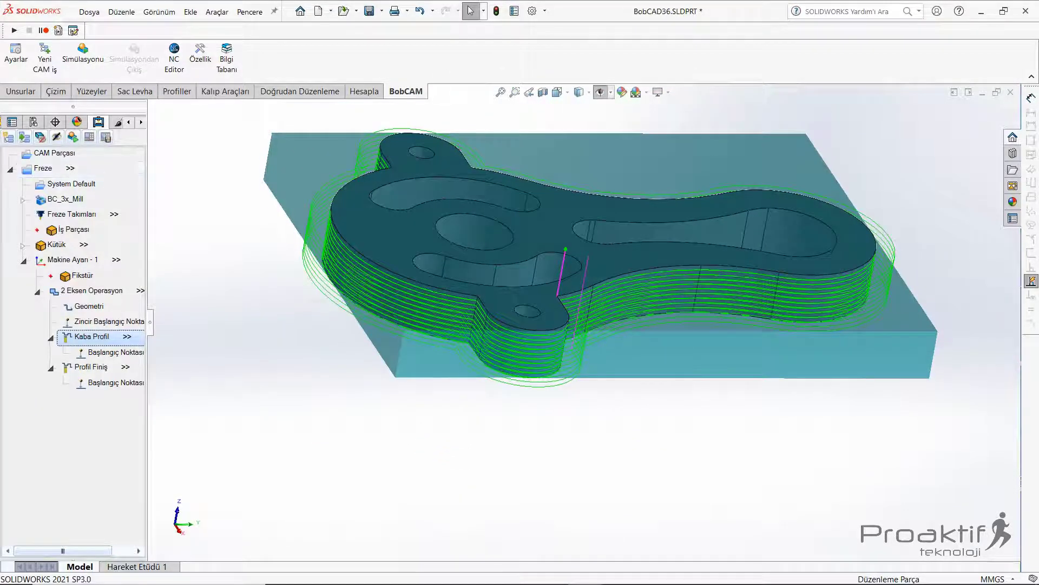
{"action": "right_click", "coordinate": [92, 336]}
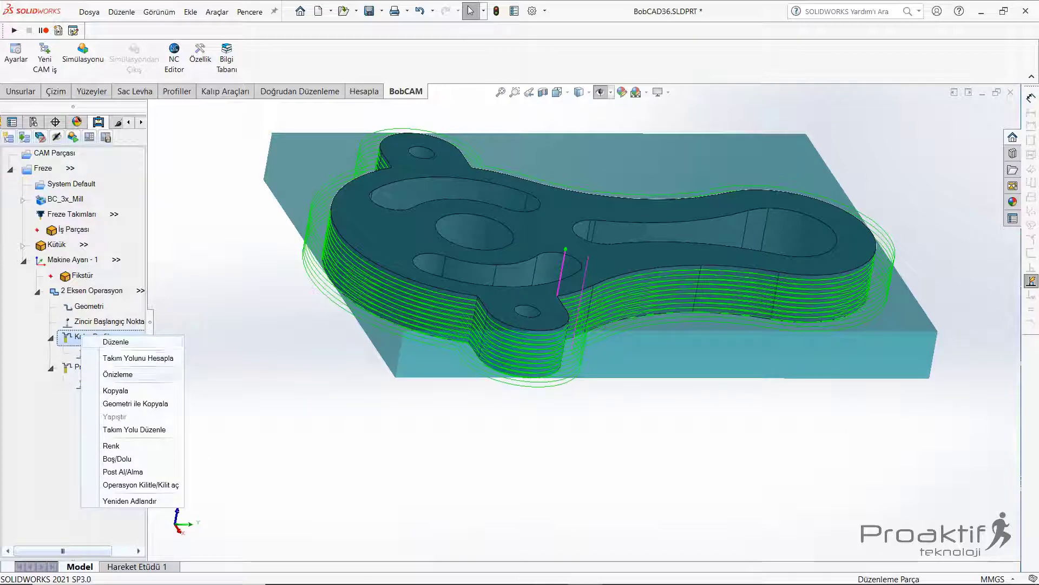
{"action": "left_click", "coordinate": [115, 372]}
{"action": "middle_click_drag", "start_coordinate": [595, 298], "coordinate": [596, 346]}
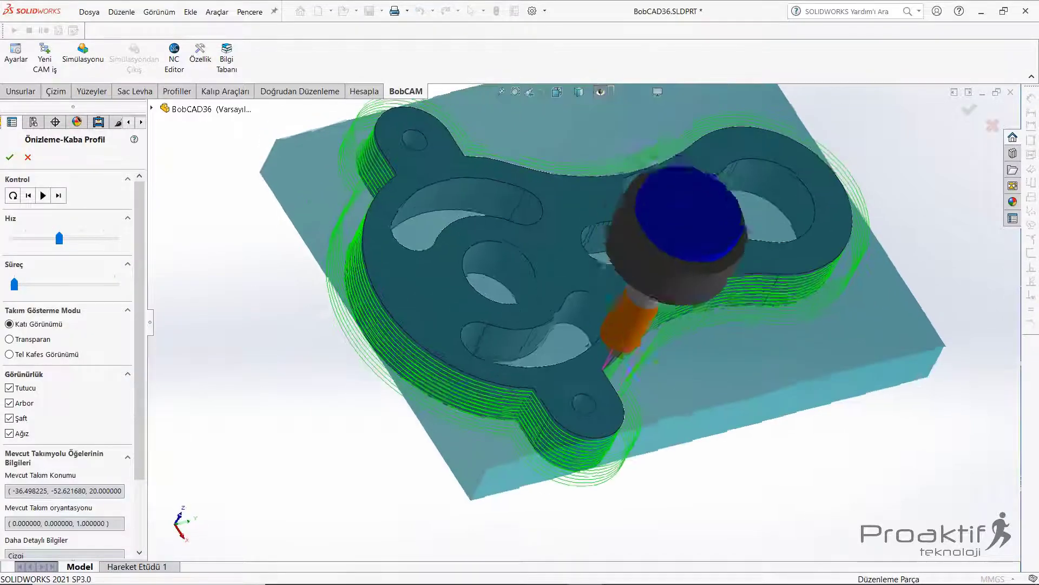
{"action": "middle_click_drag", "start_coordinate": [595, 298], "coordinate": [487, 303]}
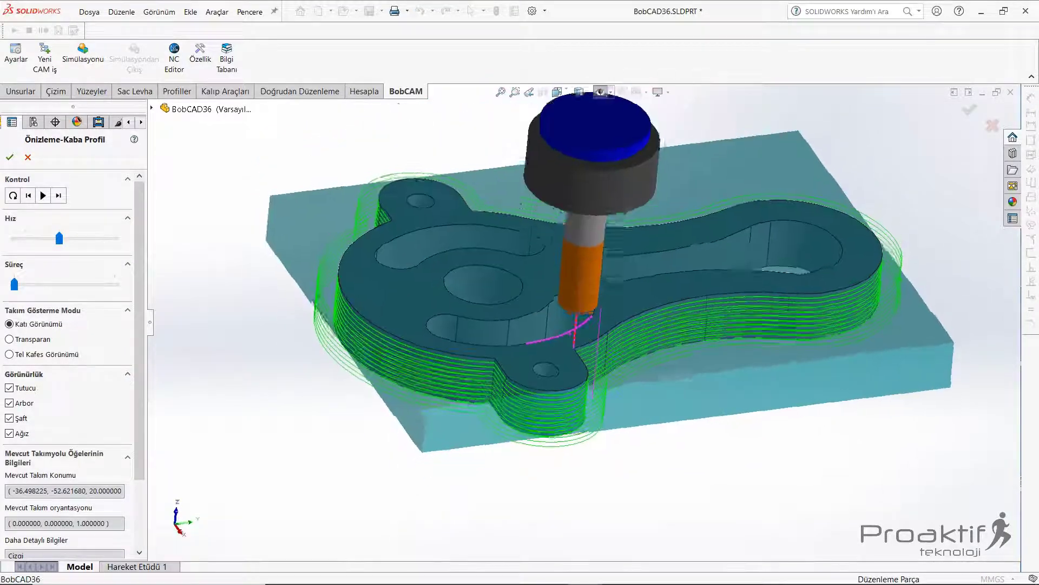
{"action": "mouse_move", "coordinate": [596, 298]}
{"action": "middle_mouse_down"}
{"action": "mouse_move", "coordinate": [541, 303]}
{"action": "mouse_move", "coordinate": [465, 287]}
{"action": "middle_mouse_up"}
{"action": "middle_click_drag", "start_coordinate": [595, 298], "coordinate": [590, 297]}
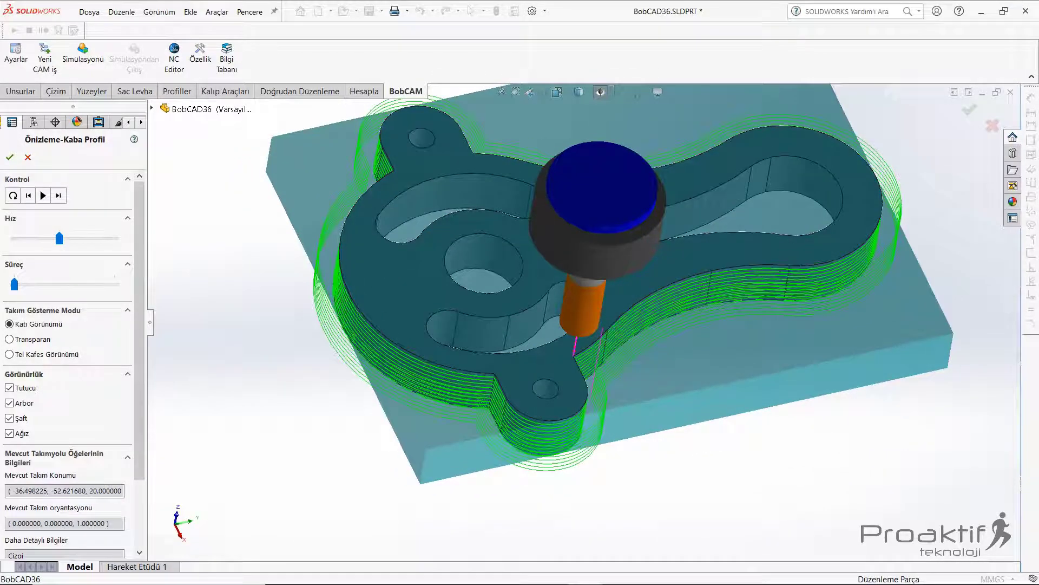
{"action": "left_click", "coordinate": [44, 195]}
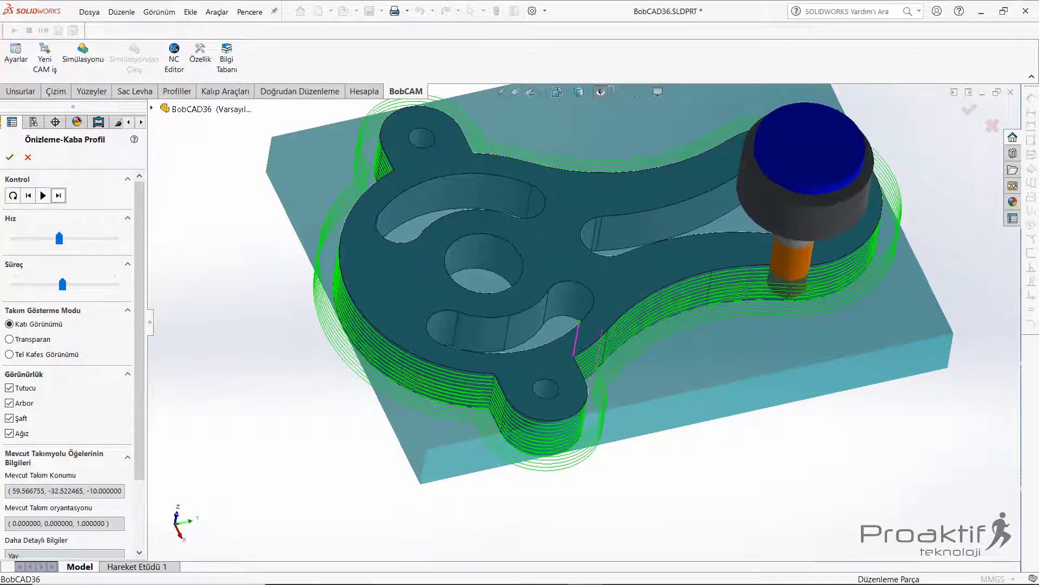
{"action": "mouse_move", "coordinate": [541, 298]}
{"action": "middle_mouse_down"}
{"action": "mouse_move", "coordinate": [487, 282]}
{"action": "mouse_move", "coordinate": [595, 244]}
{"action": "mouse_move", "coordinate": [541, 303]}
{"action": "middle_mouse_up"}
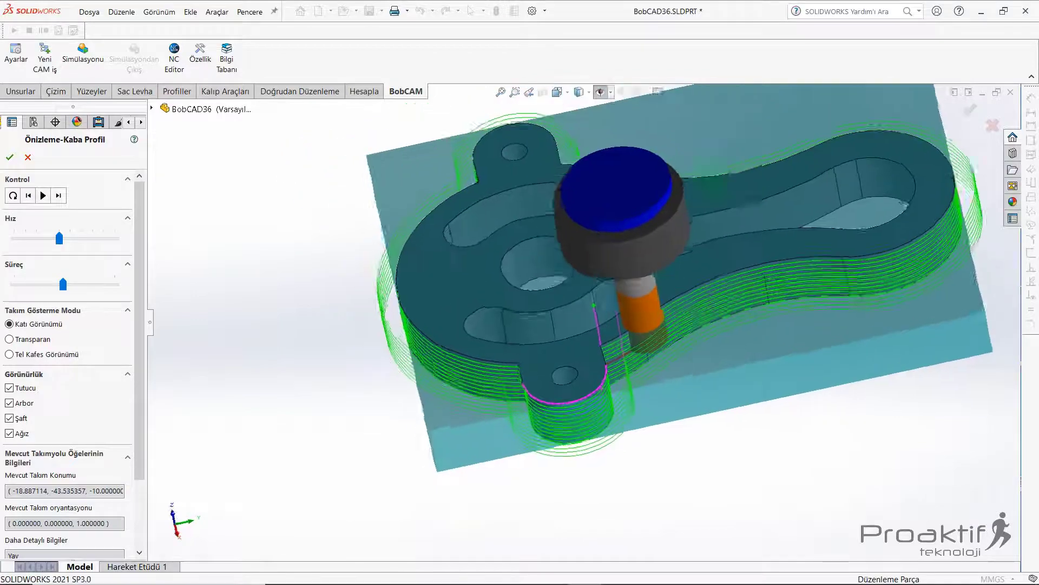
{"action": "left_click", "coordinate": [28, 157]}
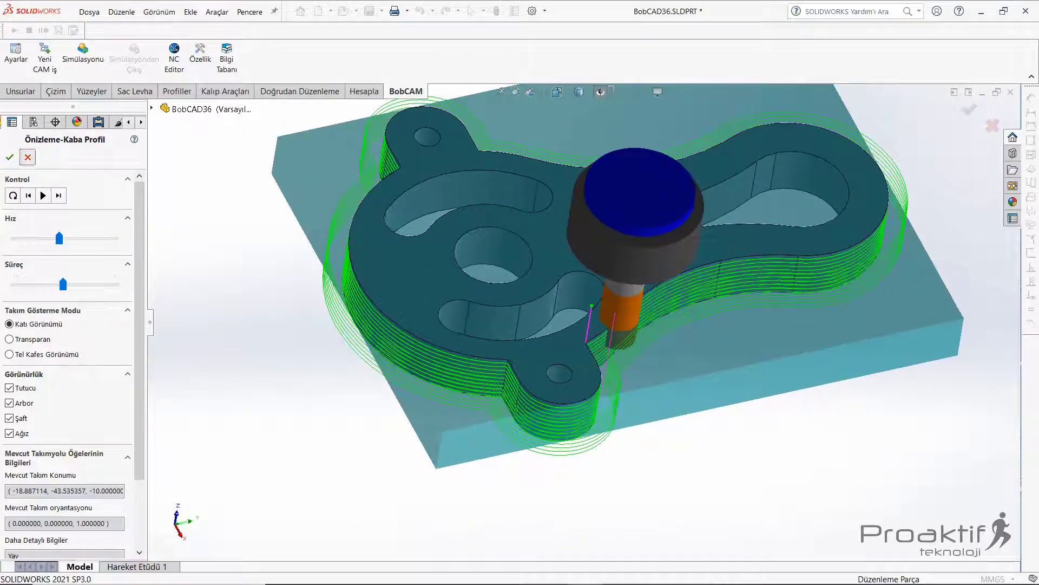
{"action": "right_click", "coordinate": [86, 337]}
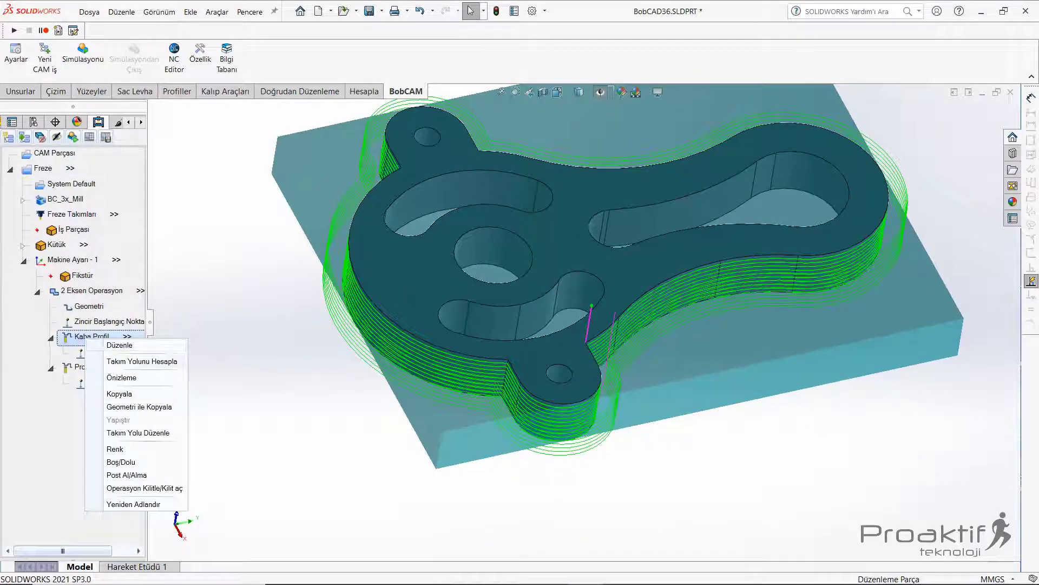
Reopen Kaba Profil for editing and set its system compensation to Sağ.
{"action": "left_click", "coordinate": [120, 345]}
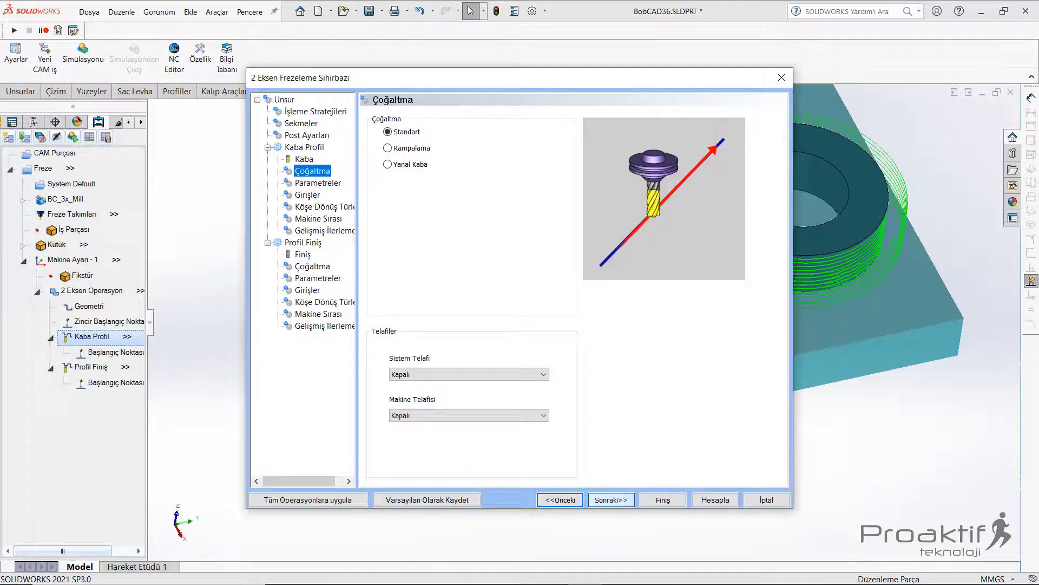
{"action": "key", "text": "Return"}
{"action": "key", "text": "Return"}
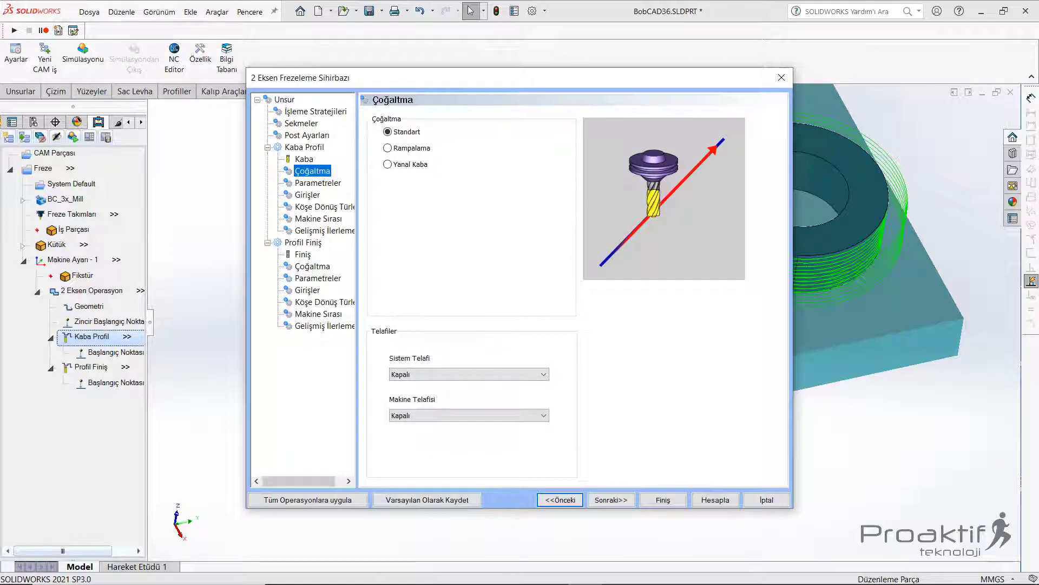
{"action": "key", "text": "alt+Down"}
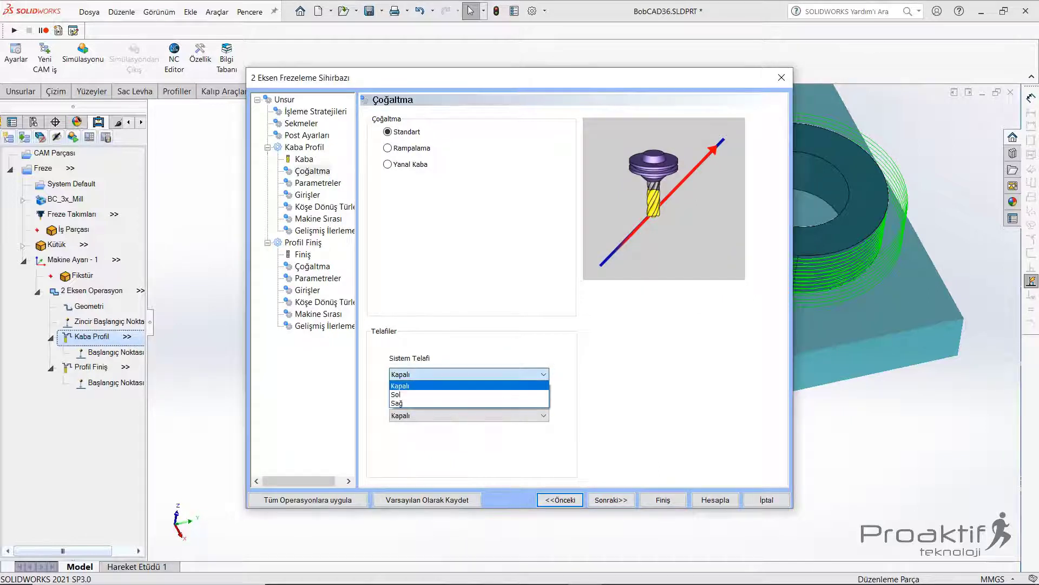
{"action": "key", "text": "Down"}
{"action": "key", "text": "Down"}
{"action": "key", "text": "Return"}
{"action": "key", "text": "Tab"}
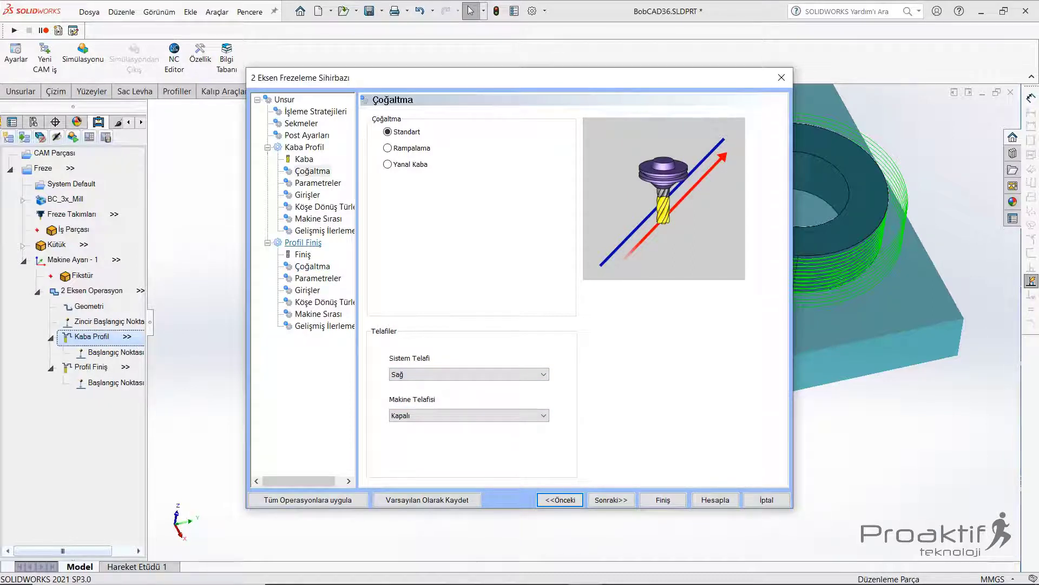
After checking Profil Finiş, change Kaba Profil system compensation to Sol and recompute.
{"action": "left_click", "coordinate": [312, 266]}
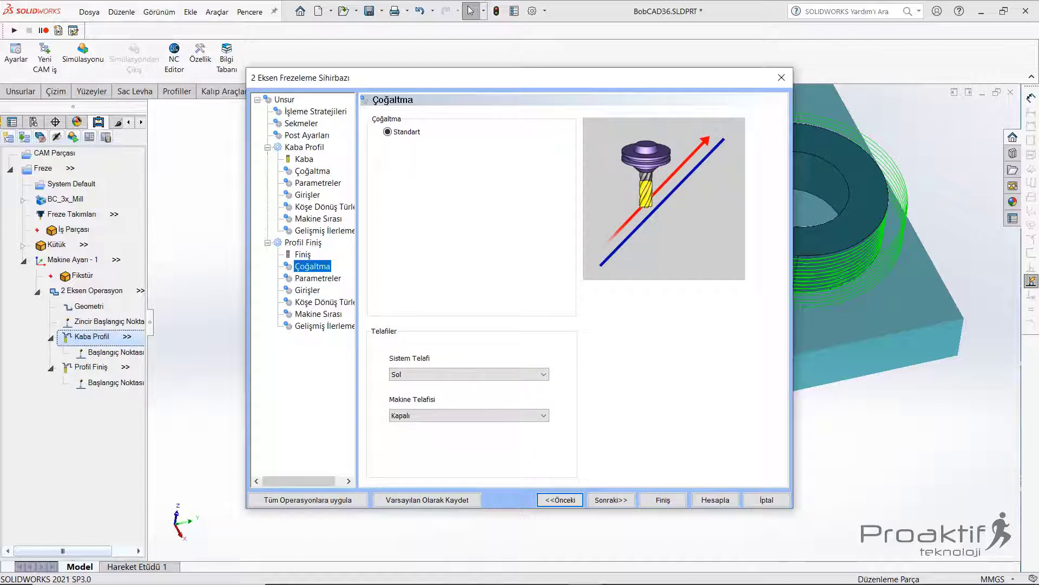
{"action": "left_click", "coordinate": [312, 170]}
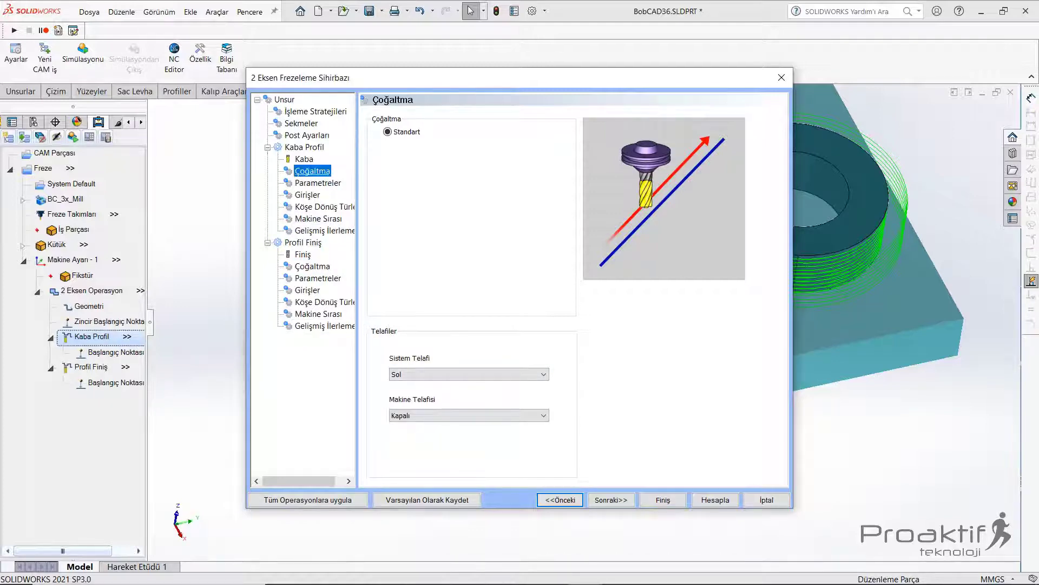
{"action": "left_click", "coordinate": [469, 374]}
{"action": "left_click", "coordinate": [396, 394]}
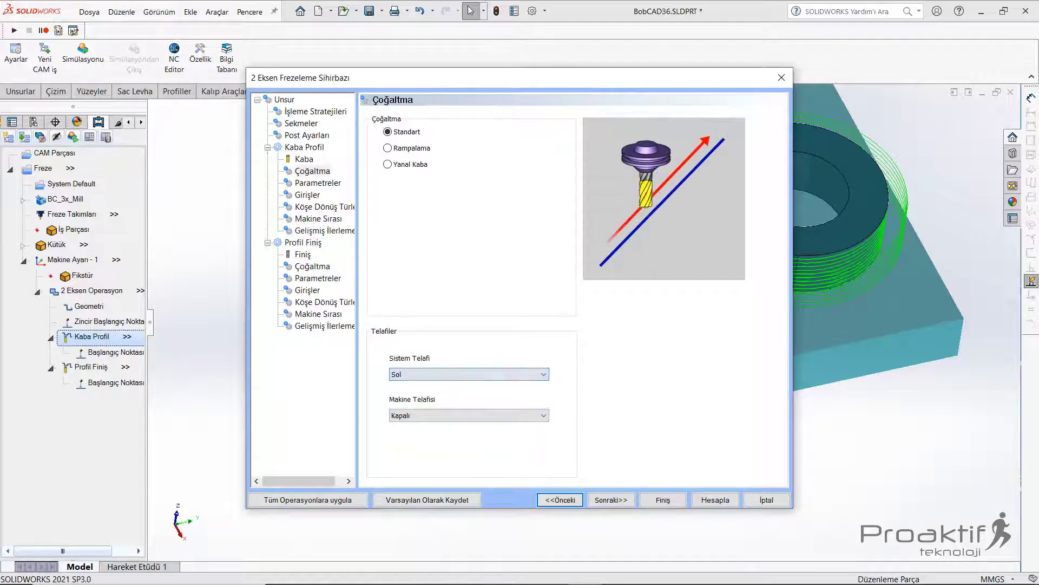
{"action": "left_click", "coordinate": [715, 500]}
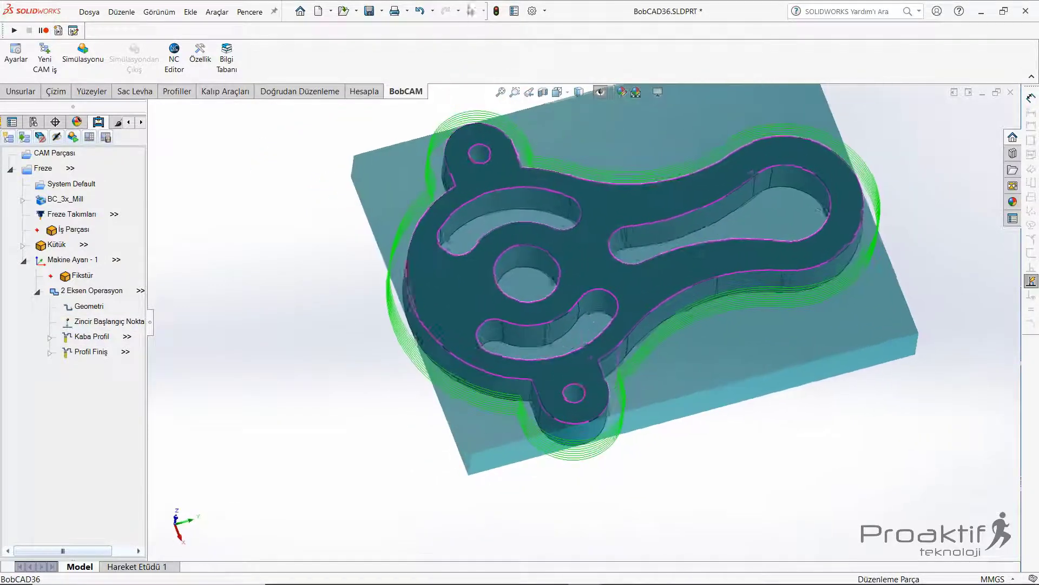
Reverse the cutting direction at Kaba Profil's Başlangıç Noktası with Yönü Tersine Çevir.
{"action": "left_click", "coordinate": [50, 336]}
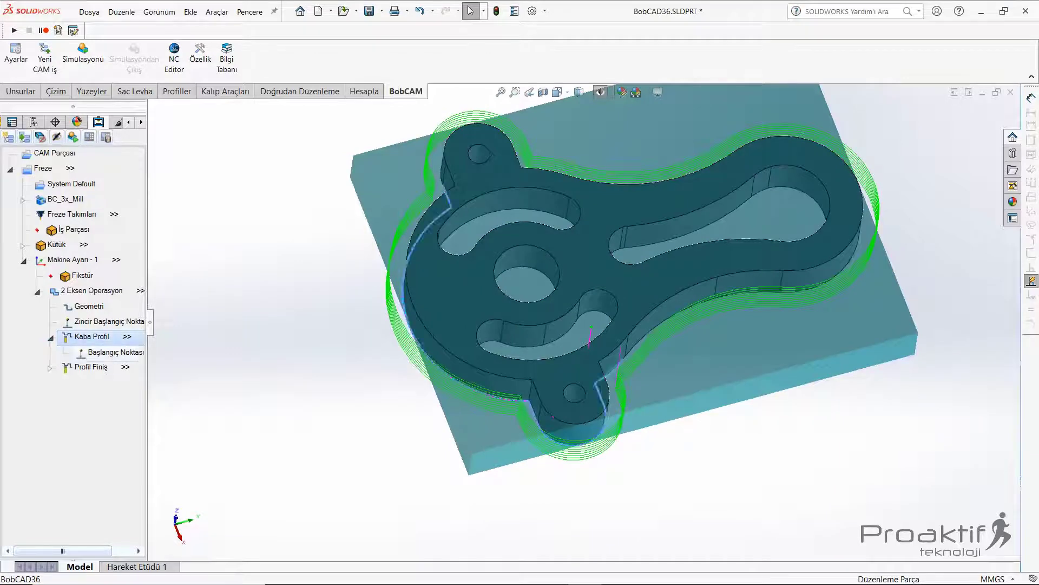
{"action": "right_click", "coordinate": [104, 353]}
{"action": "left_click", "coordinate": [156, 372]}
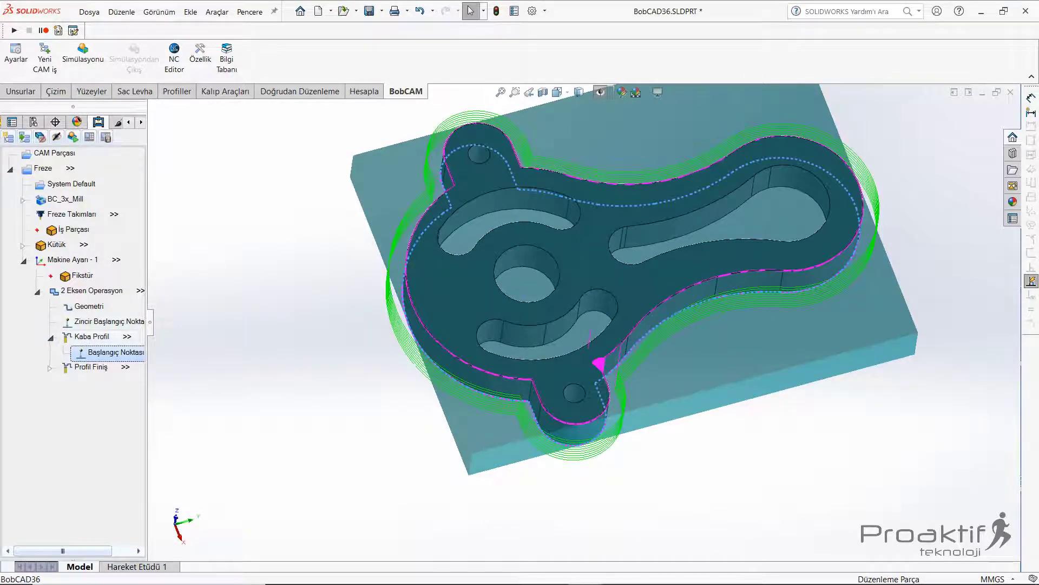
Recompute the Kaba Profil roughing toolpath (Takım Yolunu Hesapla).
{"action": "right_click", "coordinate": [92, 337]}
{"action": "left_click", "coordinate": [135, 361]}
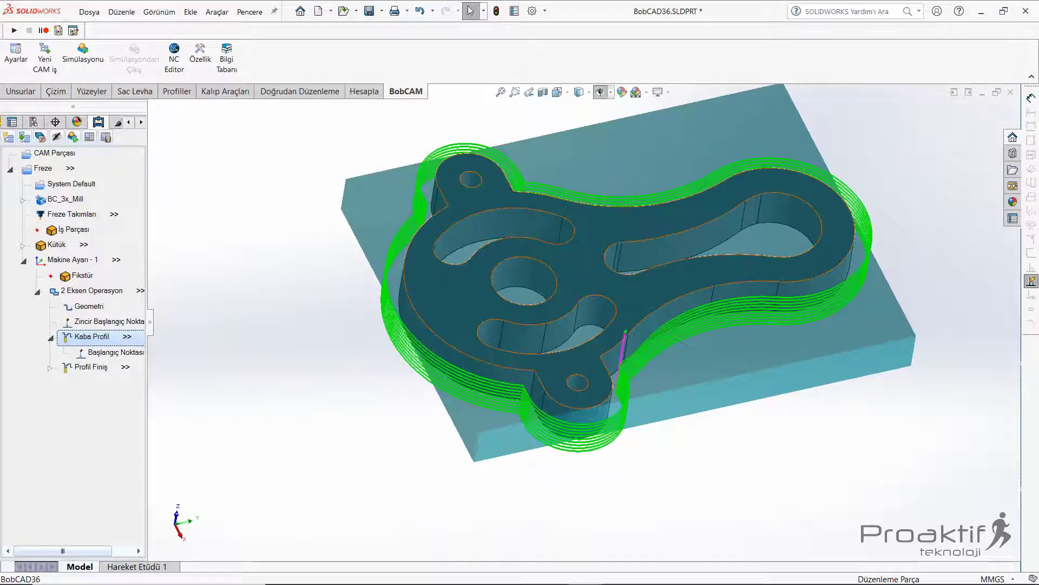
{"action": "right_click", "coordinate": [82, 338]}
{"action": "left_click", "coordinate": [117, 379]}
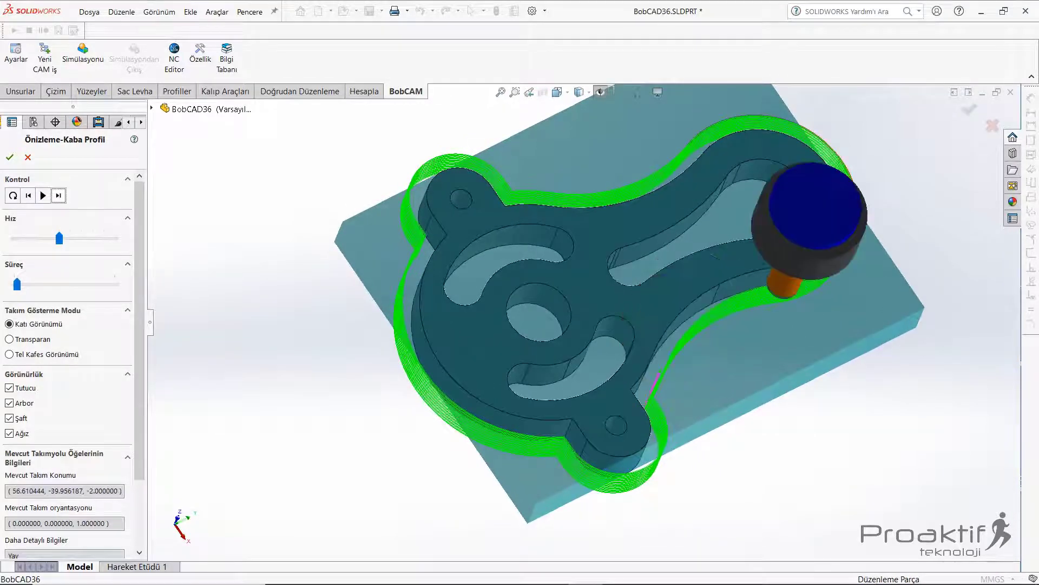
{"action": "left_click", "coordinate": [59, 195]}
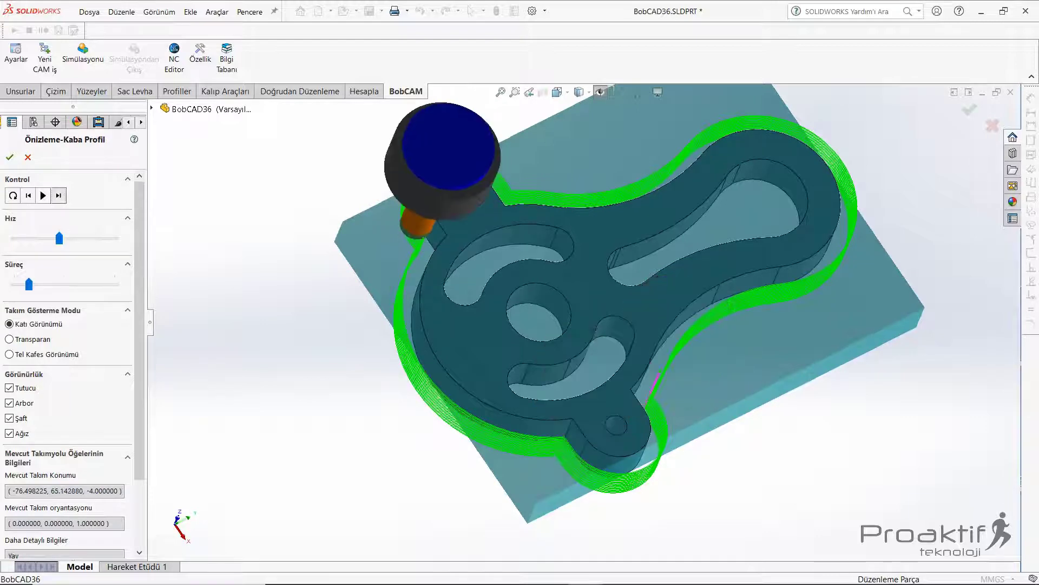
{"action": "left_click", "coordinate": [59, 195]}
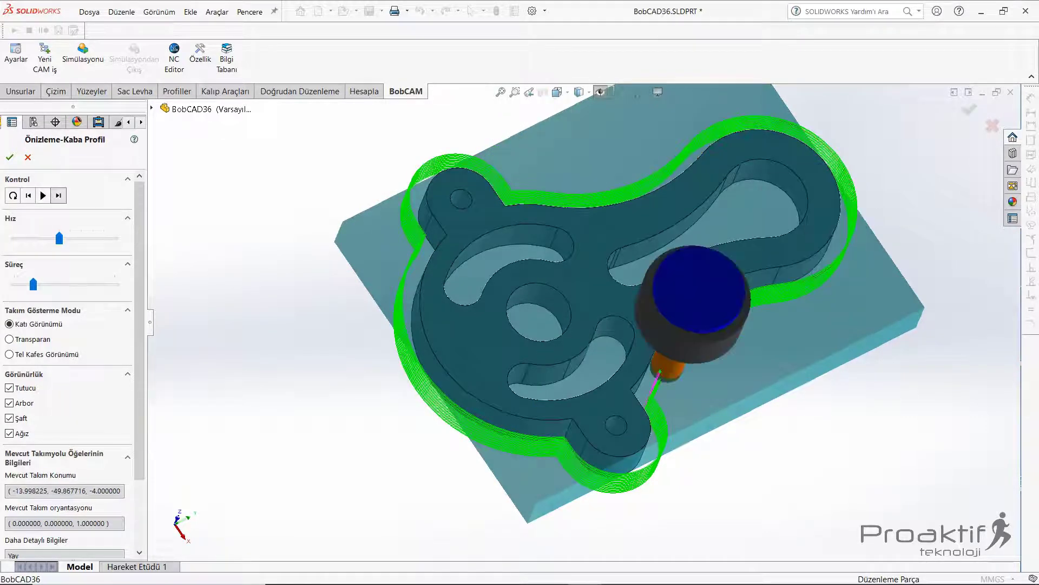
{"action": "left_click", "coordinate": [58, 195]}
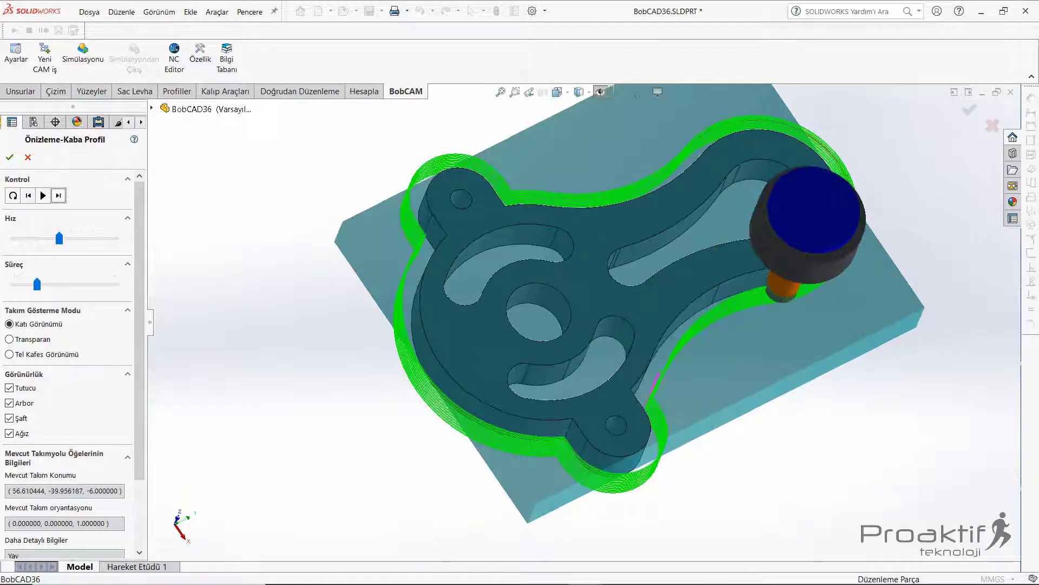
{"action": "left_click", "coordinate": [59, 196]}
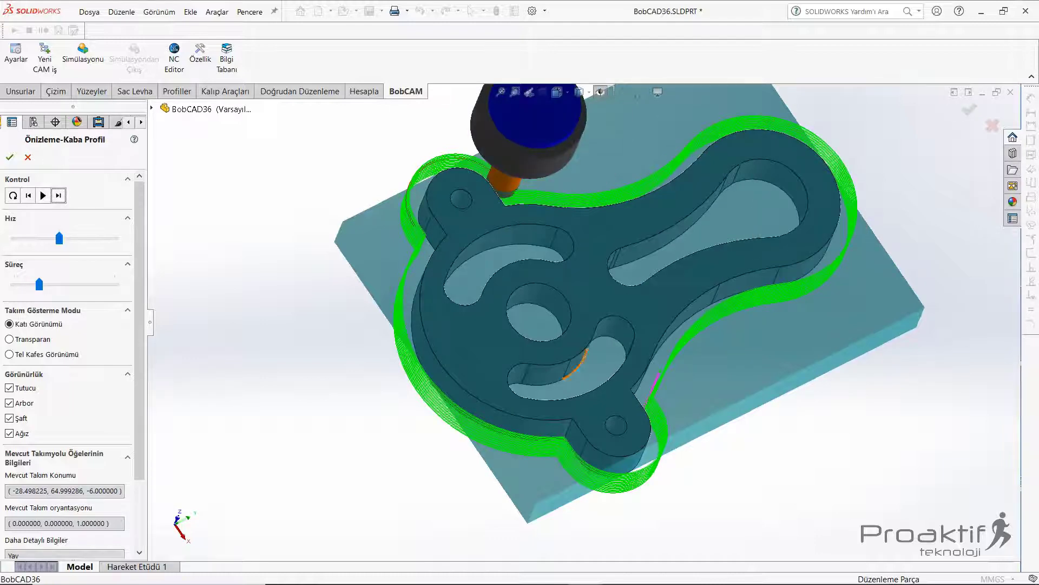
{"action": "key", "text": "ctrl+7"}
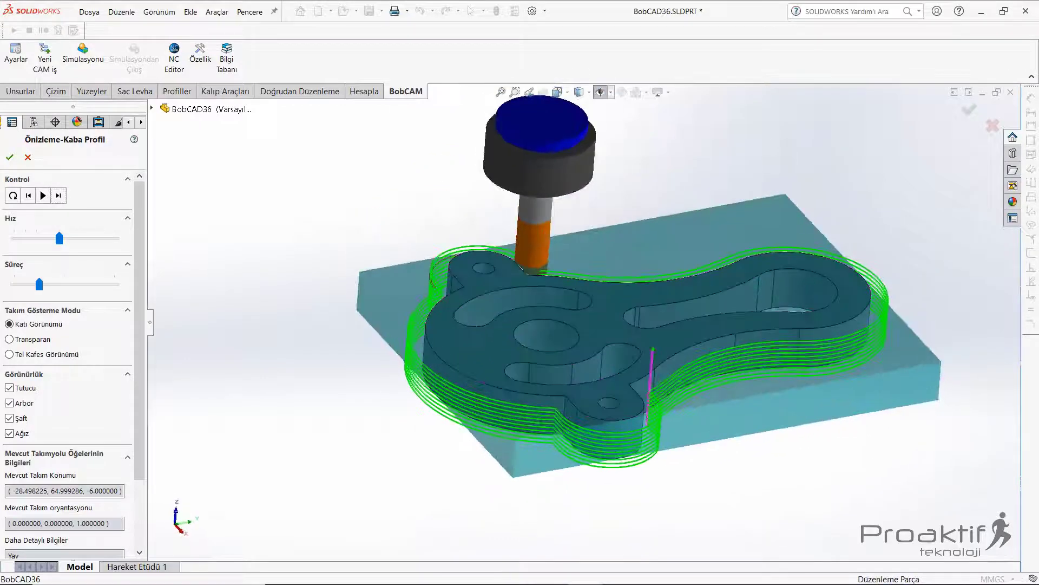
{"action": "left_click", "coordinate": [27, 157]}
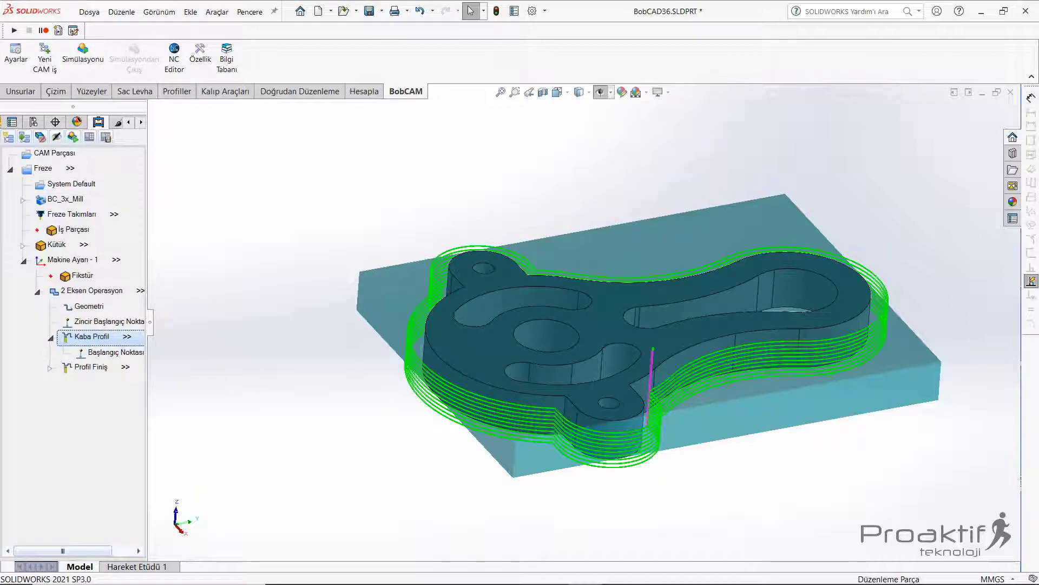